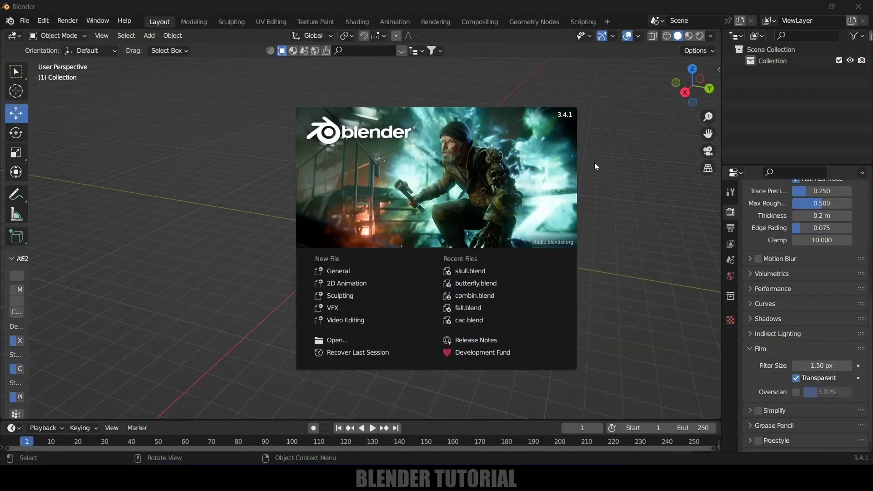
Search the BlenderKit models for "skull" and place the old human skull model at the scene's origin.
{"action": "left_click", "coordinate": [596, 166]}
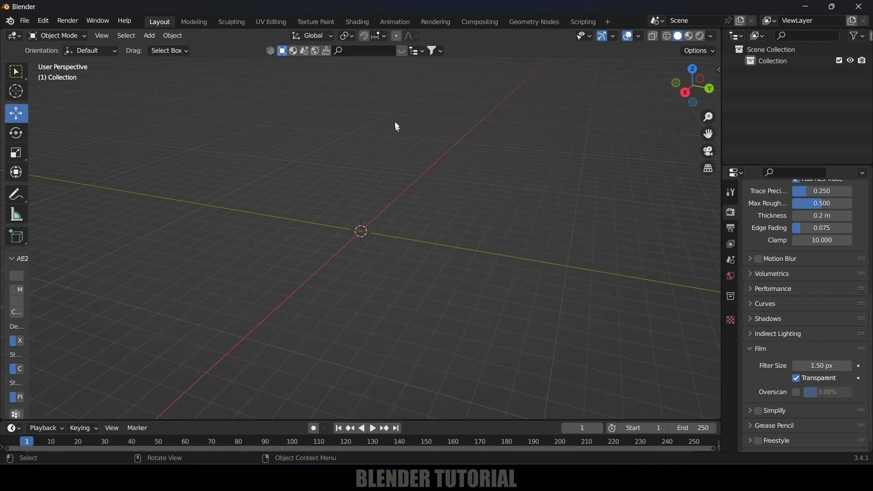
{"action": "left_click", "coordinate": [366, 51]}
{"action": "type", "text": "skull"}
{"action": "key", "text": "Return"}
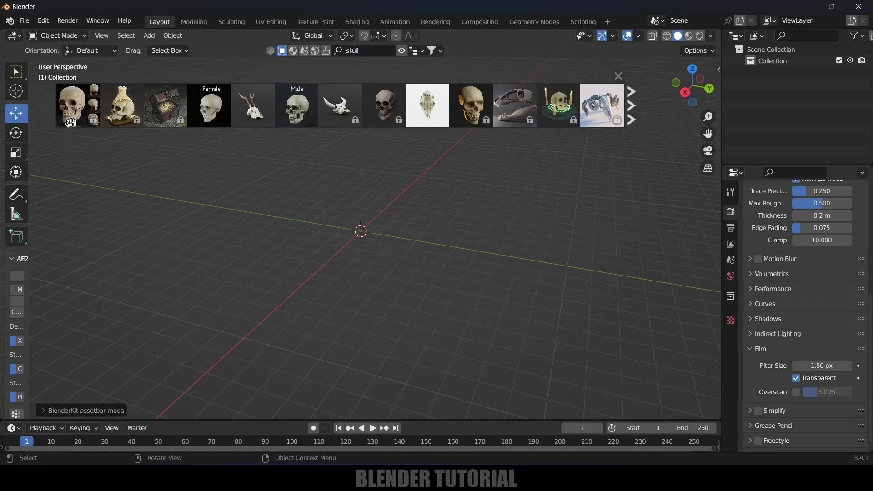
{"action": "left_click", "coordinate": [632, 119]}
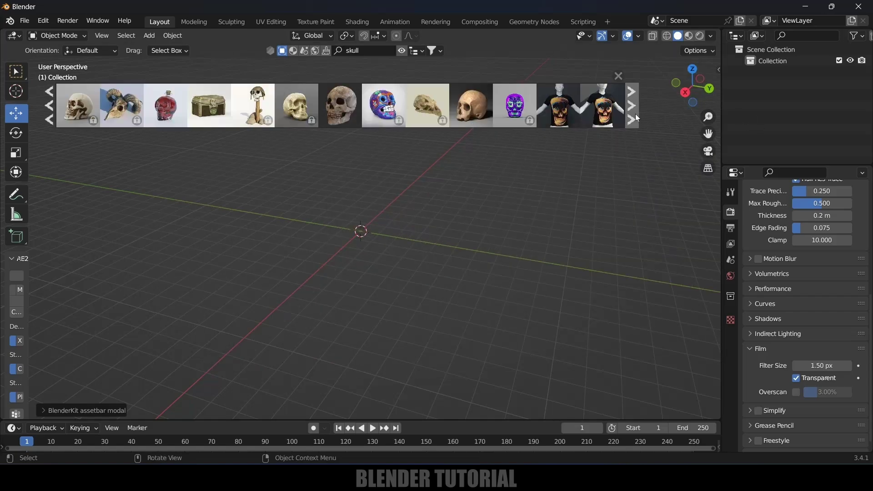
{"action": "mouse_move", "coordinate": [482, 113]}
{"action": "left_click_drag", "start_coordinate": [482, 113], "coordinate": [369, 224]}
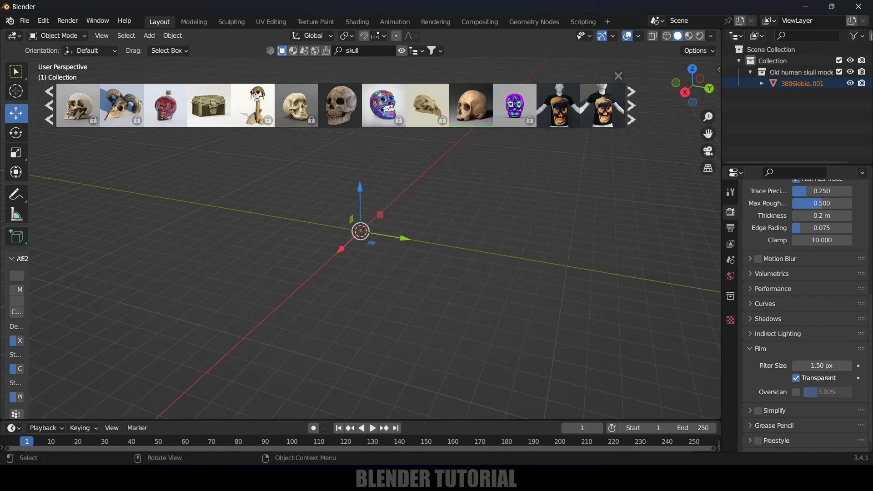
Scale the imported skull up about 26 times, close the asset bar and leave the skull selected.
{"action": "key", "text": "s"}
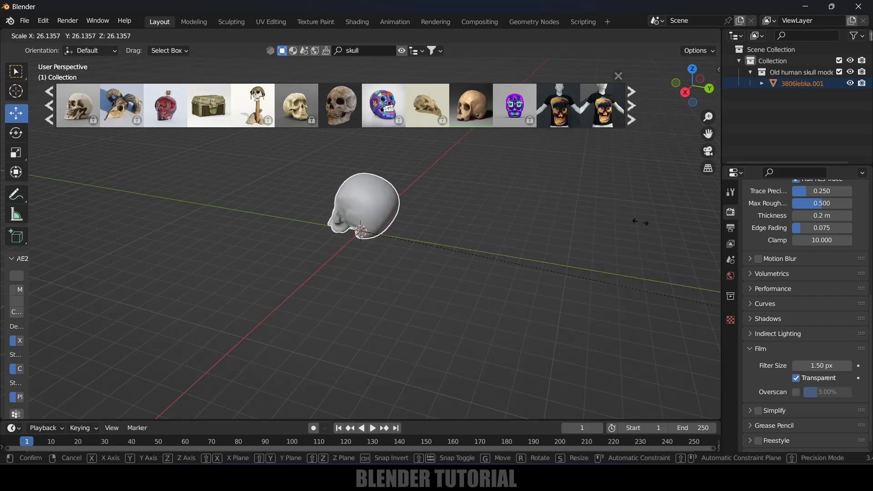
{"action": "left_click", "coordinate": [622, 261]}
{"action": "middle_click_drag", "start_coordinate": [622, 260], "coordinate": [595, 324]}
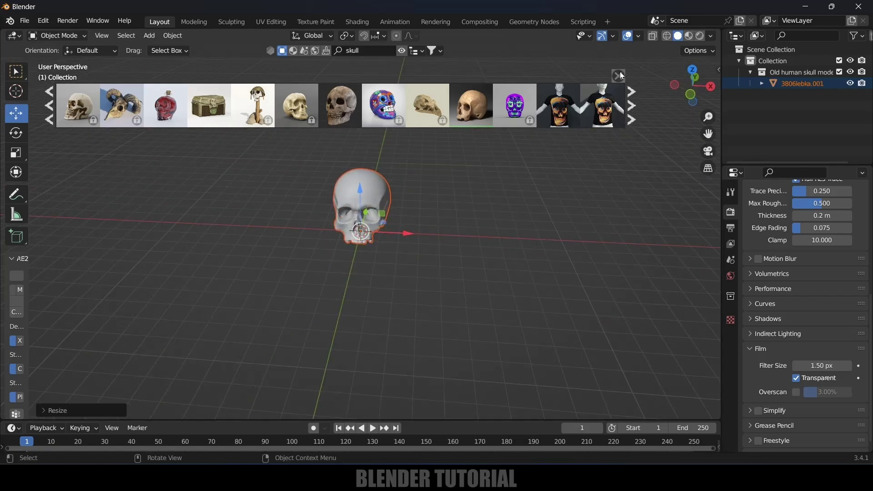
{"action": "left_click", "coordinate": [619, 76]}
{"action": "scroll", "coordinate": [428, 261], "scroll_direction": "up", "scroll_amount": 5}
{"action": "middle_click_drag", "start_coordinate": [477, 203], "coordinate": [454, 232]}
{"action": "left_click", "coordinate": [453, 227]}
{"action": "left_click", "coordinate": [364, 212]}
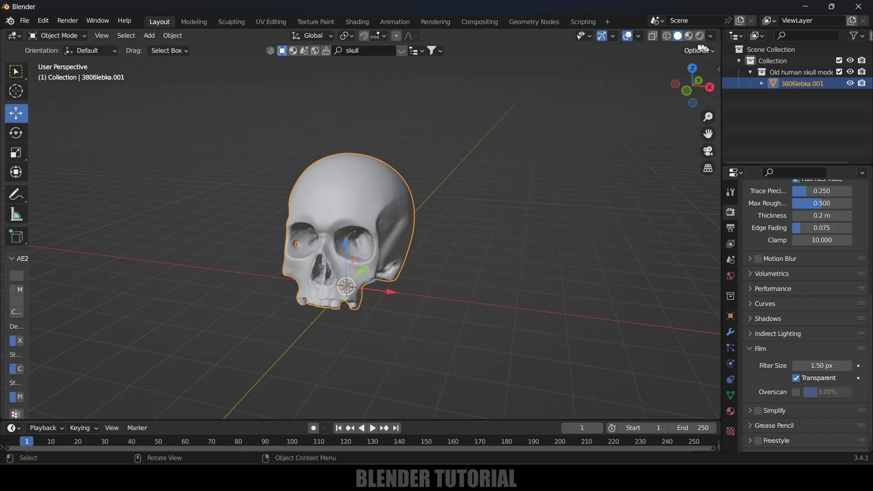
Display the skull in wireframe and remove its existing Subdivision modifier.
{"action": "left_click", "coordinate": [667, 36]}
{"action": "scroll", "coordinate": [520, 263], "scroll_direction": "up", "scroll_amount": 5}
{"action": "middle_click_drag", "start_coordinate": [520, 263], "coordinate": [475, 272]}
{"action": "scroll", "coordinate": [490, 256], "scroll_direction": "down", "scroll_amount": 5}
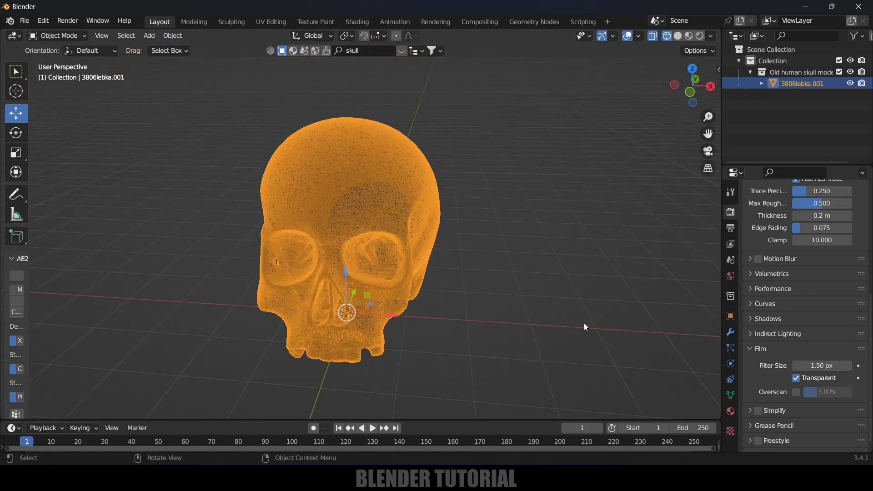
{"action": "middle_click_drag", "start_coordinate": [531, 257], "coordinate": [520, 252]}
{"action": "left_click", "coordinate": [519, 252]}
{"action": "left_click", "coordinate": [363, 199]}
{"action": "left_click", "coordinate": [731, 332]}
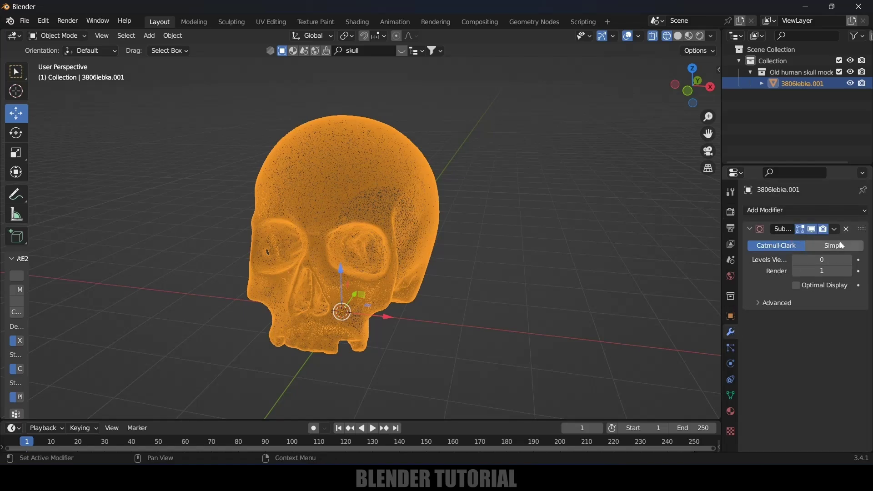
{"action": "left_click", "coordinate": [847, 229]}
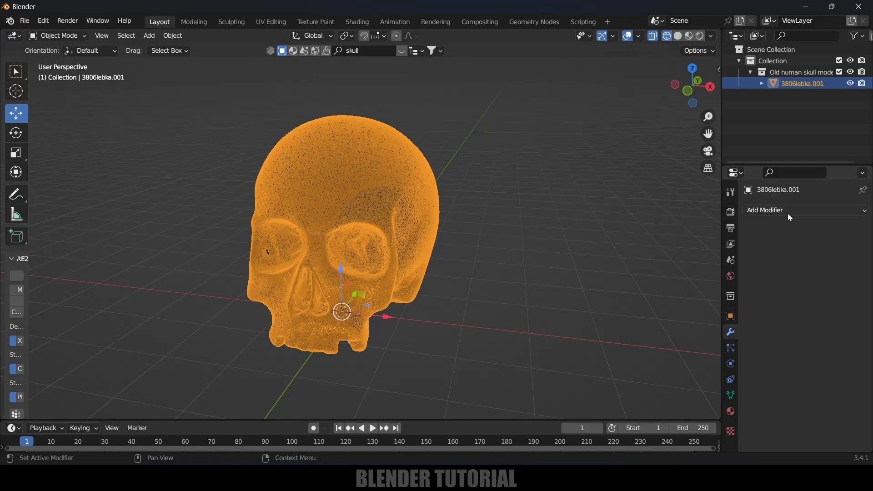
Add a Remesh modifier to the skull in Smooth mode with octree depth 5 and Remove Disconnected turned off.
{"action": "left_click", "coordinate": [791, 213]}
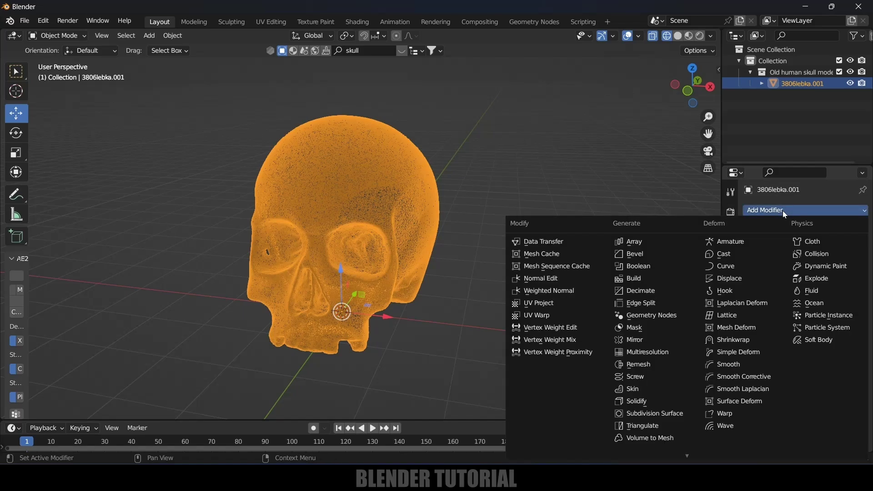
{"action": "left_click", "coordinate": [649, 362]}
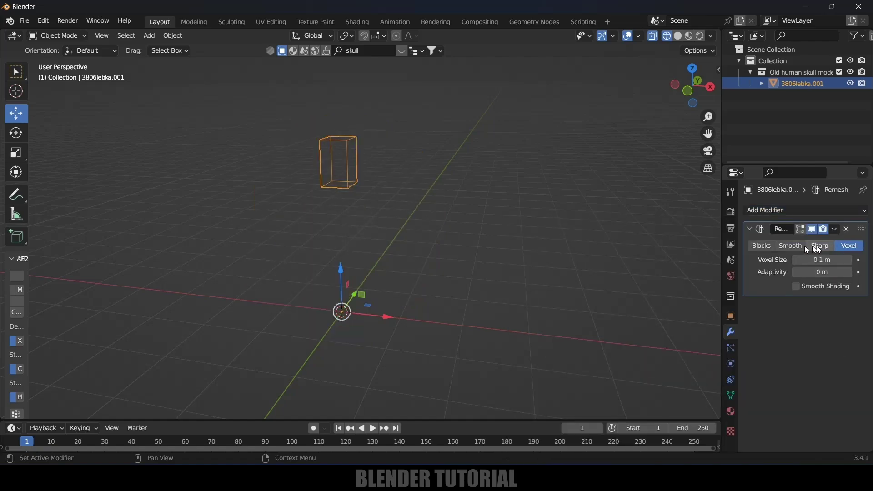
{"action": "left_click", "coordinate": [783, 247]}
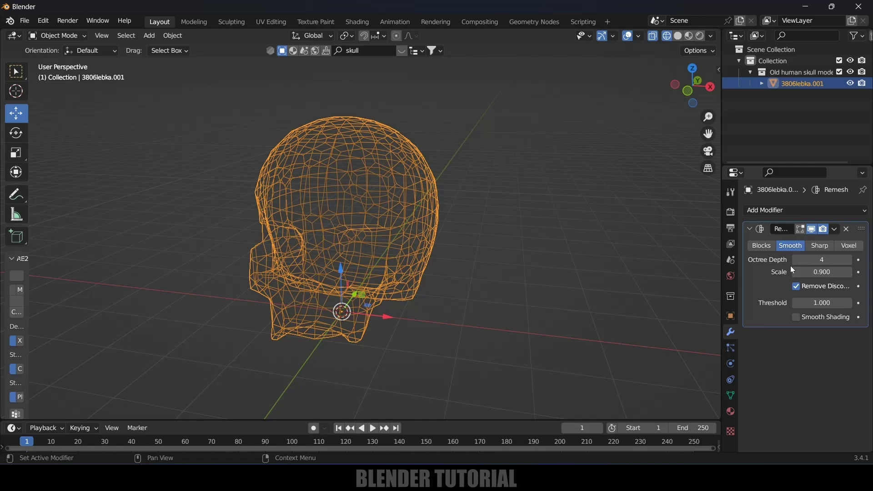
{"action": "left_click", "coordinate": [819, 261]}
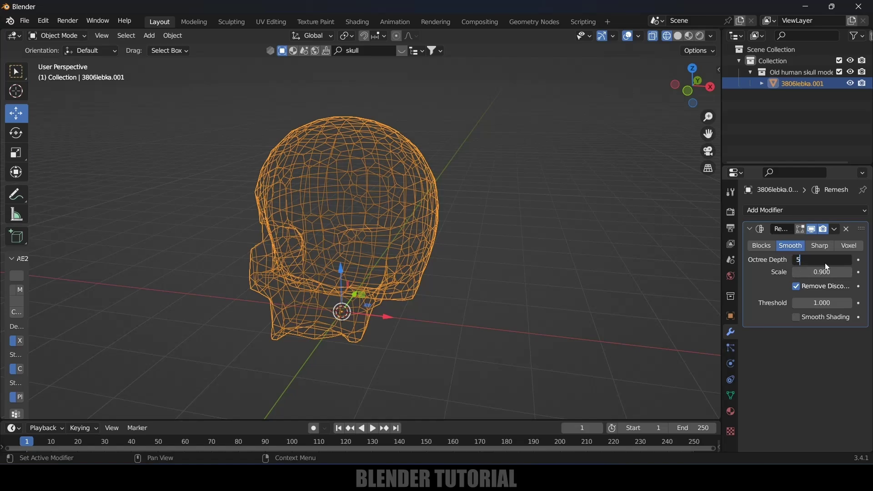
{"action": "key", "text": "Return"}
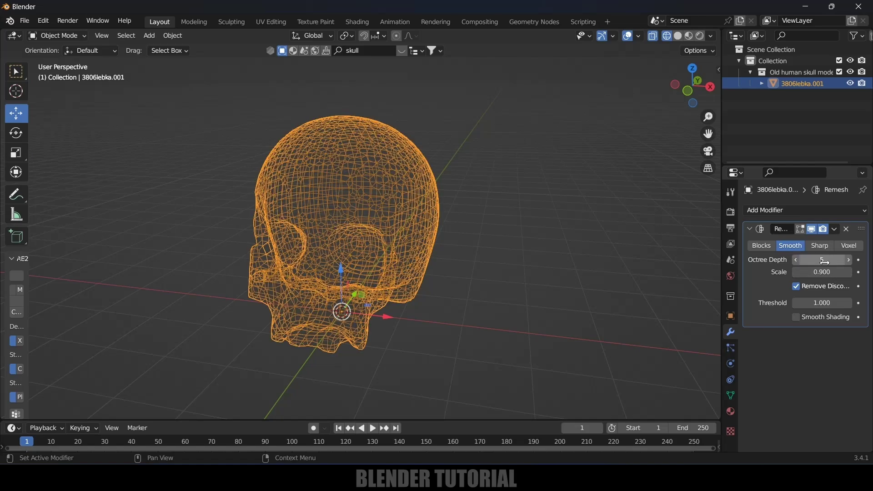
{"action": "left_click", "coordinate": [797, 287]}
{"action": "middle_click_drag", "start_coordinate": [507, 258], "coordinate": [568, 171]}
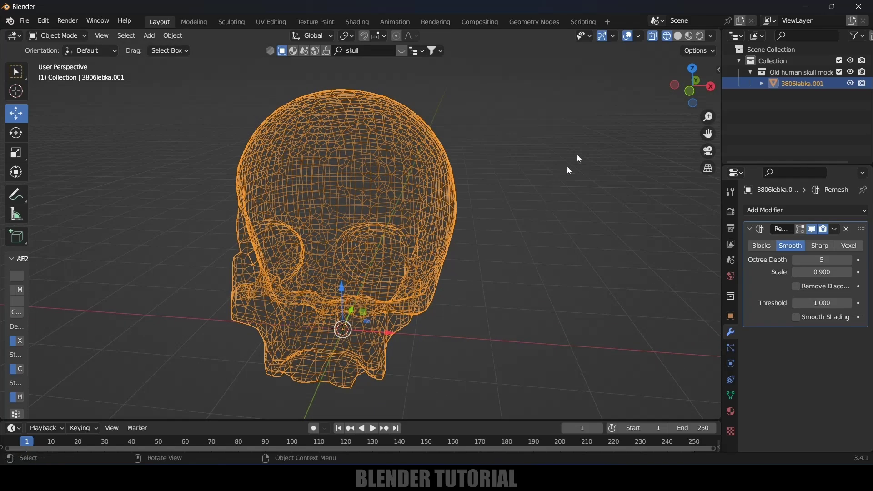
Return to solid display, apply the skull's Remesh modifier and shade the skull smooth.
{"action": "left_click", "coordinate": [678, 40]}
{"action": "scroll", "coordinate": [510, 148], "scroll_direction": "down", "scroll_amount": 3}
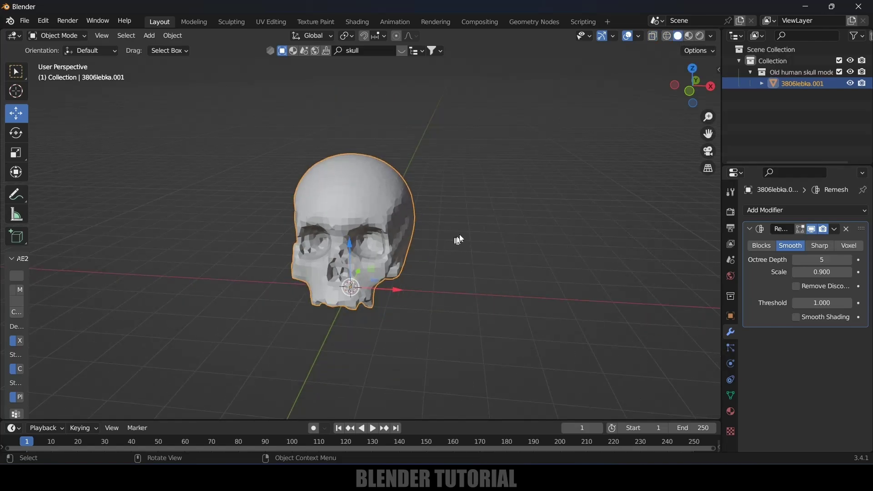
{"action": "middle_click_drag", "start_coordinate": [457, 241], "coordinate": [452, 228]}
{"action": "middle_click_drag", "start_coordinate": [484, 257], "coordinate": [505, 255]}
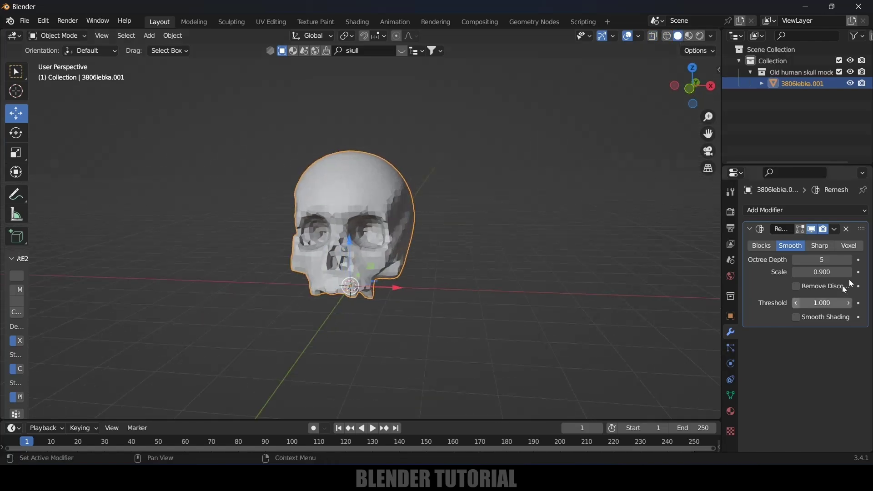
{"action": "left_click", "coordinate": [835, 229]}
{"action": "key", "text": "Return"}
{"action": "right_click", "coordinate": [403, 195]}
{"action": "left_click", "coordinate": [403, 196]}
Add a UV sphere scaled up about 2.6 times and raise it straight up until it sits just above the skull.
{"action": "mouse_move", "coordinate": [435, 281]}
{"action": "middle_mouse_down"}
{"action": "mouse_move", "coordinate": [475, 288]}
{"action": "mouse_move", "coordinate": [439, 295]}
{"action": "middle_mouse_up"}
{"action": "scroll", "coordinate": [441, 295], "scroll_direction": "down", "scroll_amount": 2}
{"action": "scroll", "coordinate": [479, 263], "scroll_direction": "down", "scroll_amount": 4}
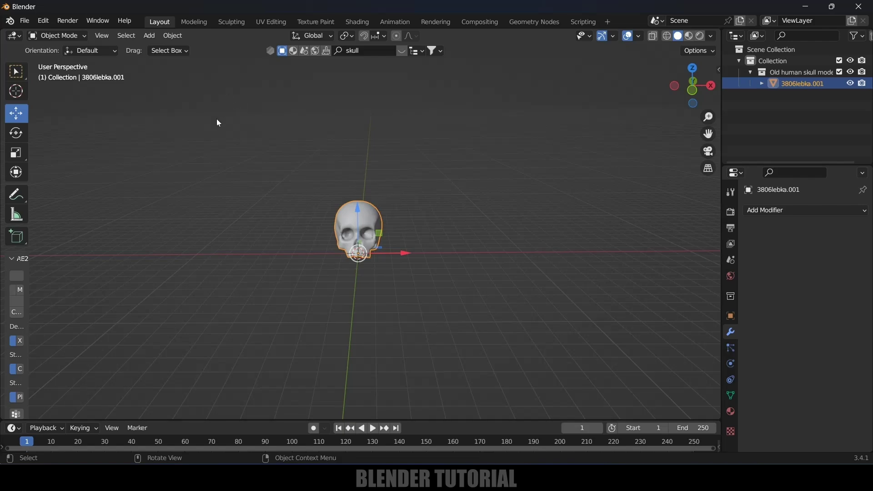
{"action": "left_click", "coordinate": [149, 36]}
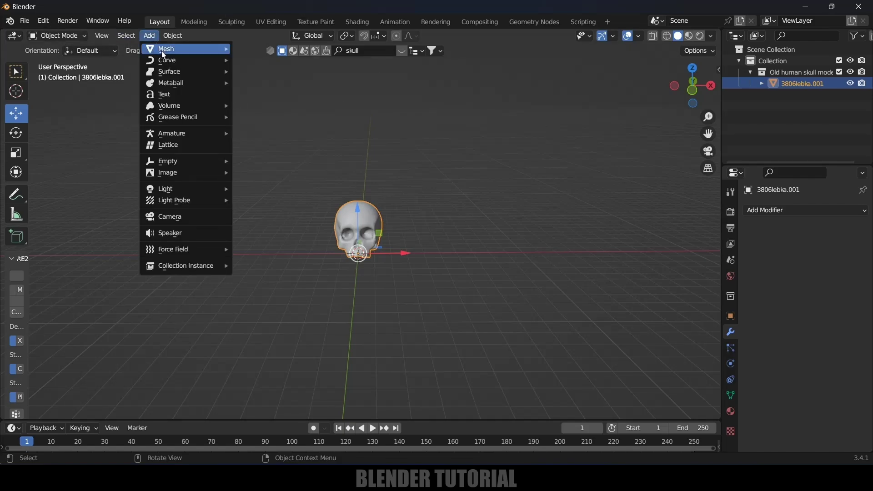
{"action": "mouse_move", "coordinate": [164, 55]}
{"action": "left_click", "coordinate": [275, 82]}
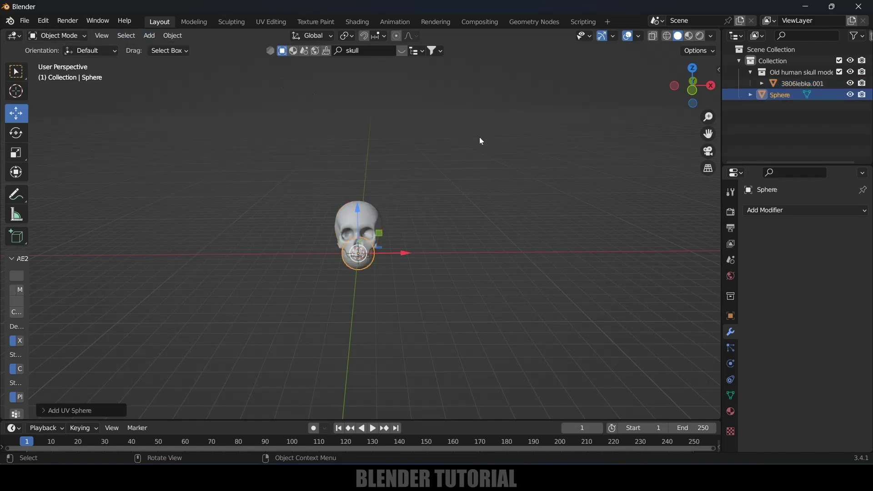
{"action": "key", "text": "s"}
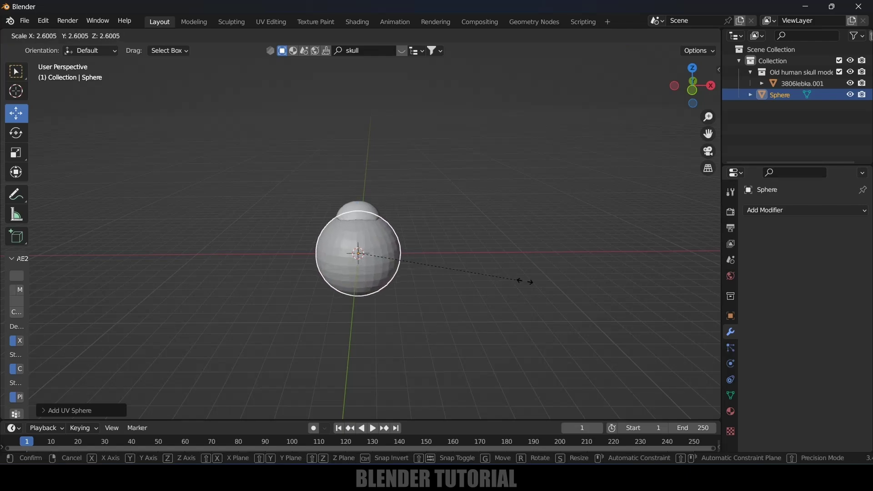
{"action": "left_click", "coordinate": [528, 284]}
{"action": "middle_click_drag", "start_coordinate": [476, 314], "coordinate": [464, 242]}
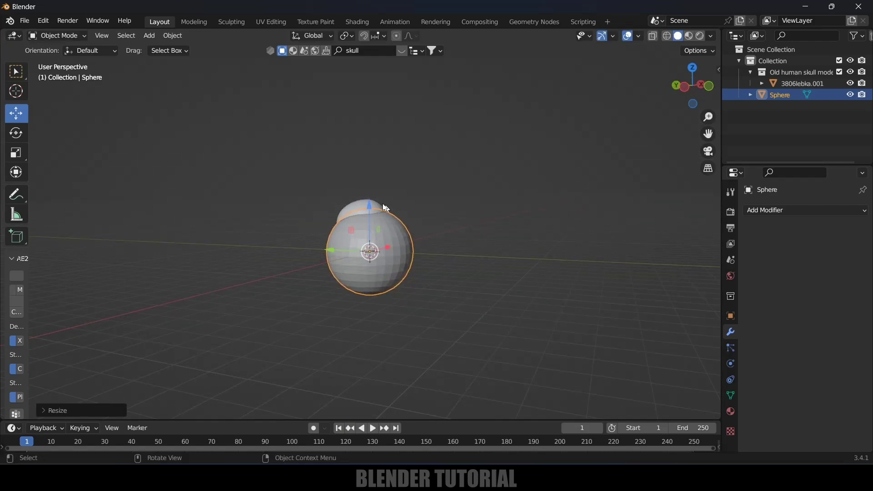
{"action": "left_click_drag", "start_coordinate": [372, 207], "coordinate": [369, 104]}
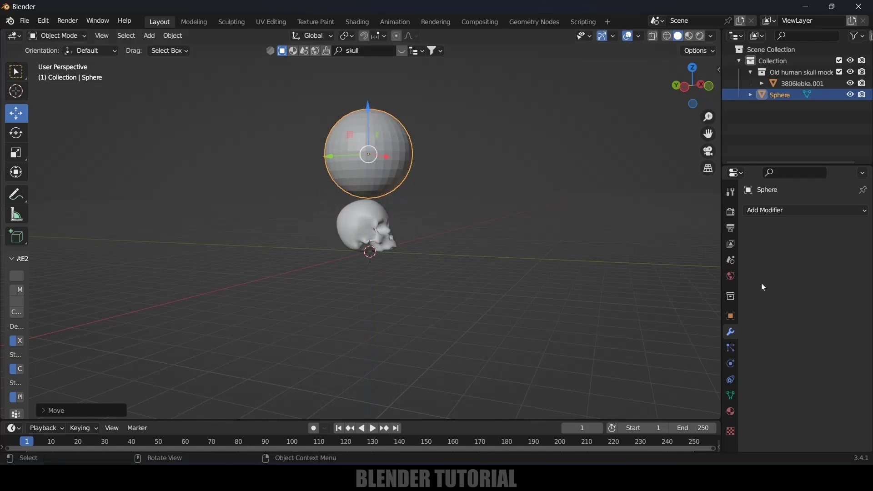
Add and apply a Subdivision Surface modifier with 2 levels on the sphere, and shade the sphere smooth.
{"action": "left_click", "coordinate": [778, 211]}
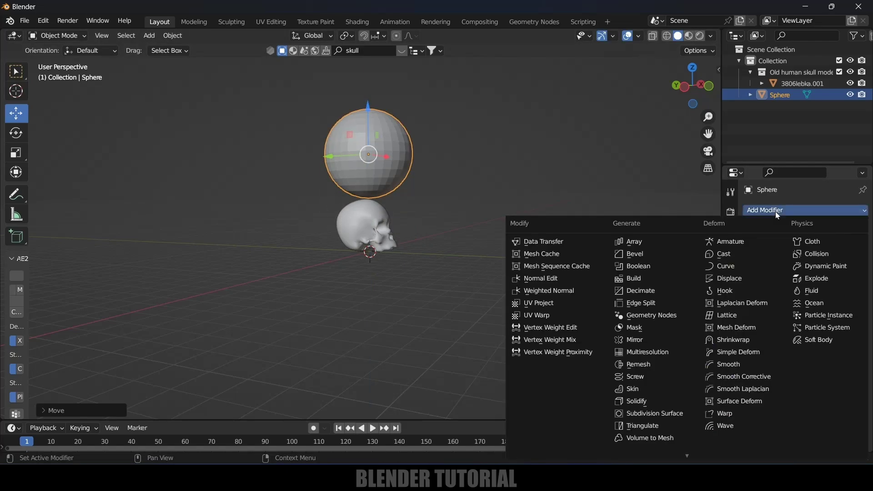
{"action": "left_click", "coordinate": [649, 415]}
{"action": "scroll", "coordinate": [433, 206], "scroll_direction": "up", "scroll_amount": 3}
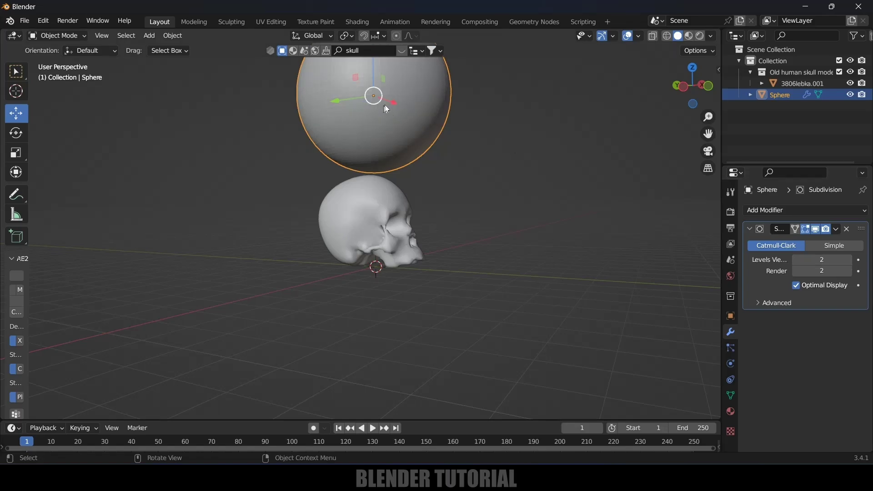
{"action": "left_click", "coordinate": [836, 229]}
{"action": "left_click", "coordinate": [782, 239]}
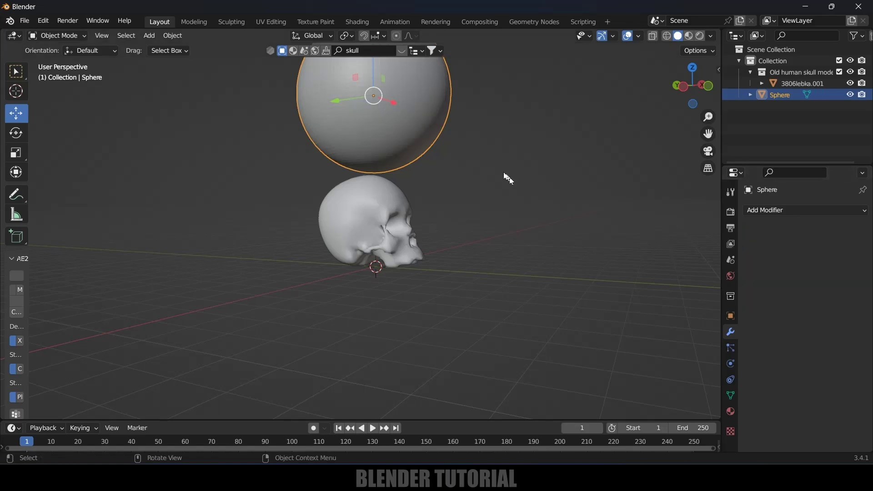
{"action": "right_click", "coordinate": [422, 116]}
{"action": "left_click", "coordinate": [422, 117]}
{"action": "mouse_move", "coordinate": [441, 191]}
{"action": "middle_mouse_down"}
{"action": "mouse_move", "coordinate": [460, 240]}
{"action": "mouse_move", "coordinate": [426, 209]}
{"action": "mouse_move", "coordinate": [453, 201]}
{"action": "middle_mouse_up"}
{"action": "key", "text": "alt+a"}
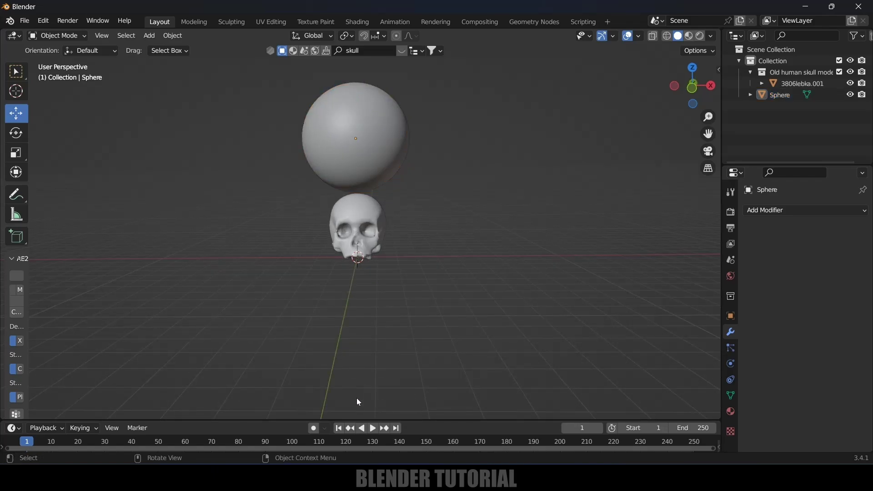
Insert a keyframe at frame 1 for the sphere in its position above the skull.
{"action": "left_click", "coordinate": [368, 161]}
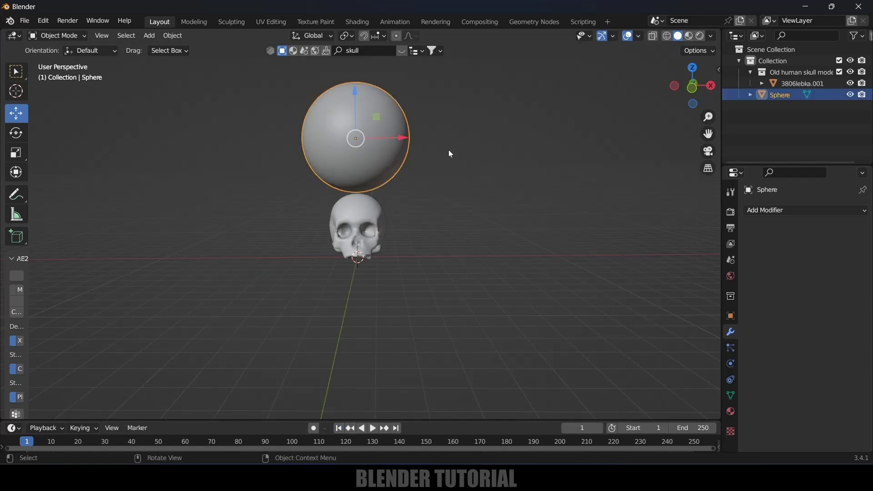
{"action": "key", "text": "i"}
{"action": "left_click", "coordinate": [498, 158]}
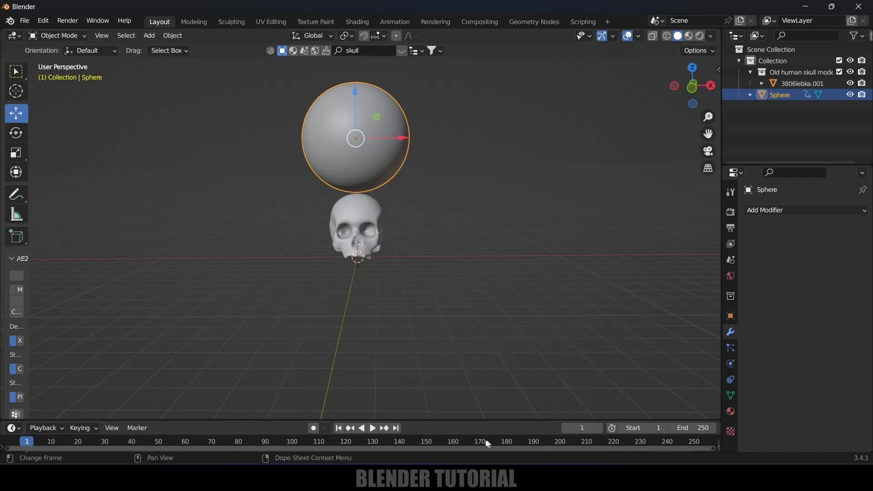
At frame 180, lower the sphere until it encloses the skull, checking the fit with X-ray, and insert a keyframe.
{"action": "left_click", "coordinate": [506, 444]}
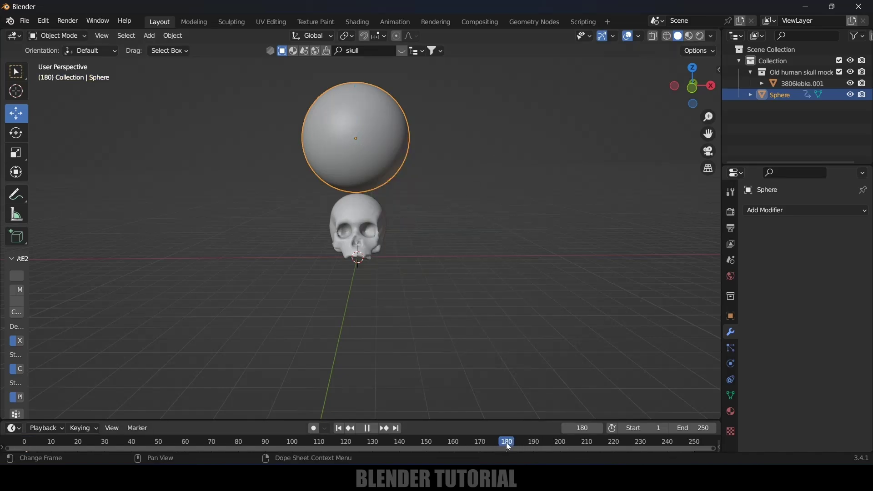
{"action": "left_click_drag", "start_coordinate": [359, 88], "coordinate": [382, 168]}
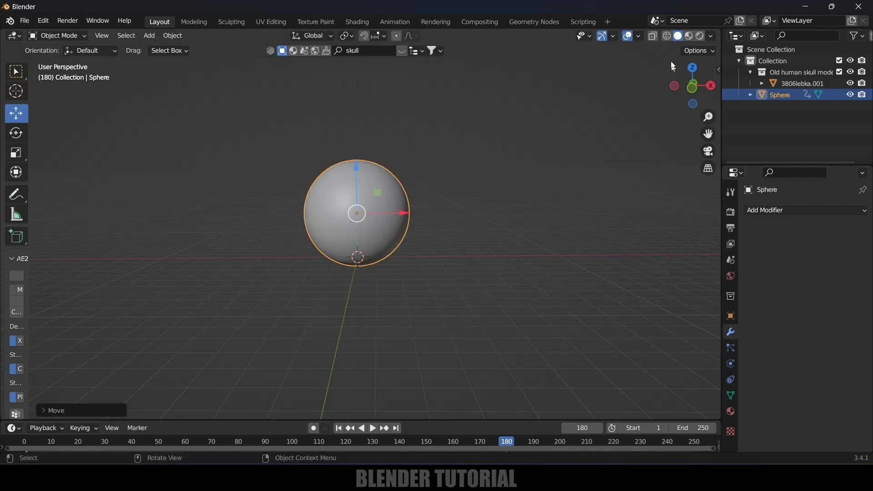
{"action": "left_click", "coordinate": [654, 36]}
{"action": "scroll", "coordinate": [523, 242], "scroll_direction": "up", "scroll_amount": 5}
{"action": "middle_click_drag", "start_coordinate": [478, 277], "coordinate": [487, 293]}
{"action": "scroll", "coordinate": [487, 292], "scroll_direction": "down", "scroll_amount": 4}
{"action": "key", "text": "i"}
{"action": "left_click", "coordinate": [501, 170]}
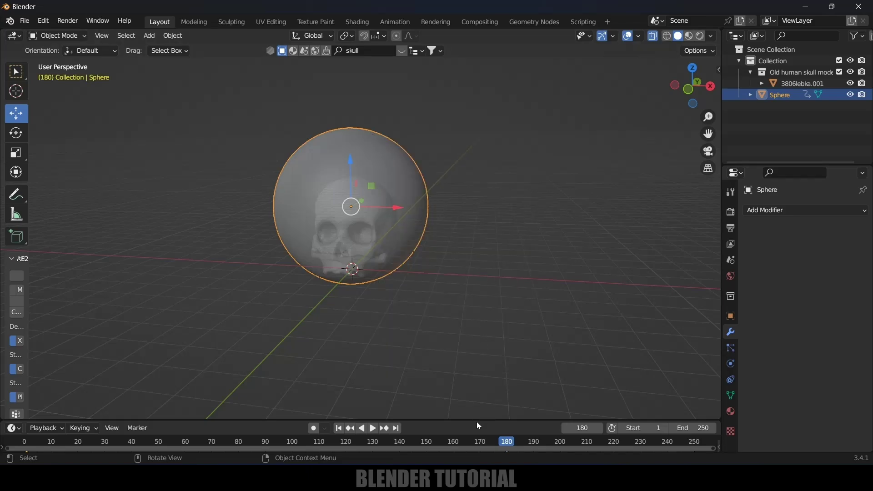
Enlarge the timeline and play the animation from the first frame to review the sphere's descent over the skull.
{"action": "left_click_drag", "start_coordinate": [477, 422], "coordinate": [482, 380]}
{"action": "key", "text": "shift+Left"}
{"action": "key", "text": "space"}
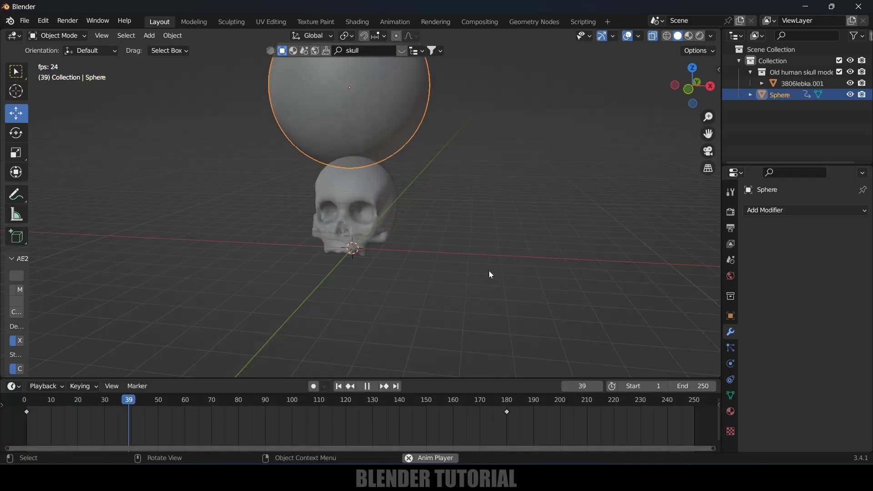
{"action": "middle_click_drag", "start_coordinate": [489, 273], "coordinate": [446, 288]}
{"action": "key", "text": "space"}
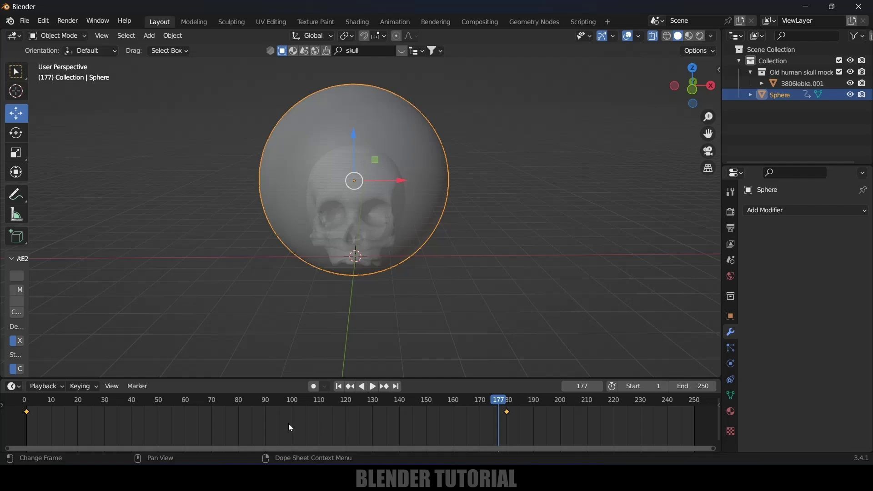
Set the sphere's keyframe interpolation to Linear and play the animation from the first frame to check the descent.
{"action": "key", "text": "t"}
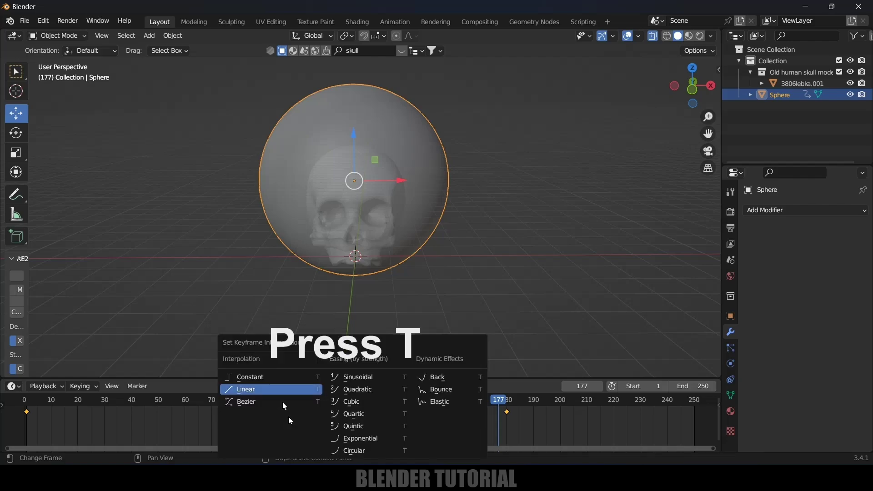
{"action": "left_click", "coordinate": [266, 388]}
{"action": "left_click", "coordinate": [339, 386]}
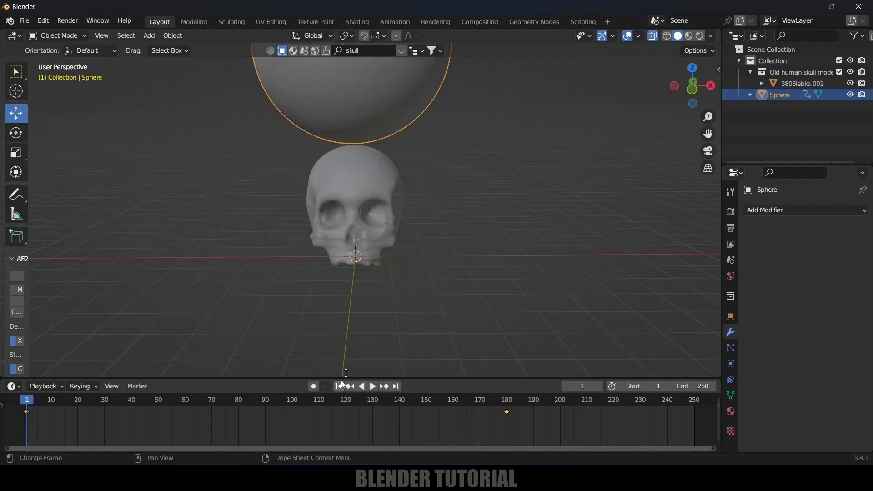
{"action": "key", "text": "space"}
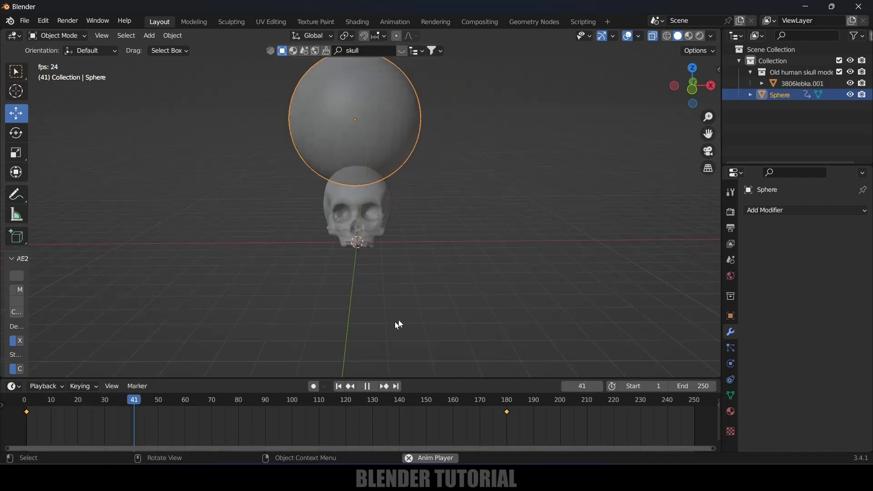
{"action": "middle_click_drag", "start_coordinate": [395, 322], "coordinate": [437, 291]}
{"action": "key", "text": "space"}
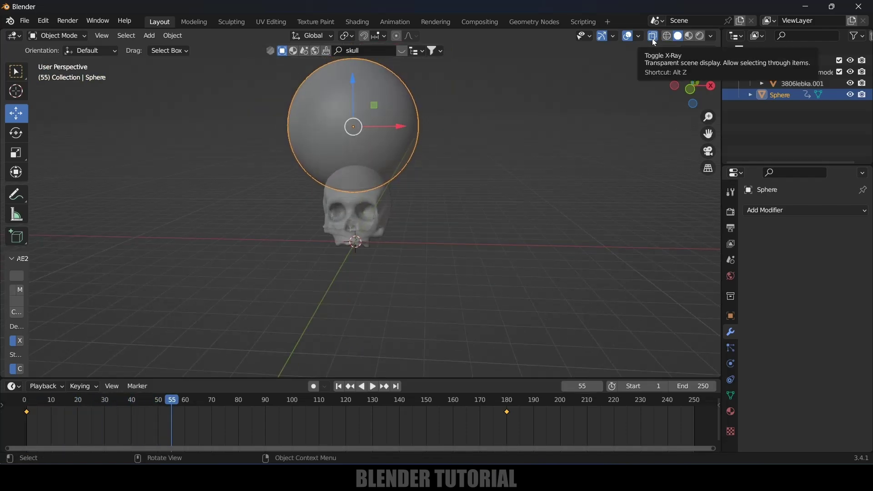
With X-ray off, add a Boolean modifier in Difference mode to the skull, using the sphere as the cutting object.
{"action": "scroll", "coordinate": [527, 221], "scroll_direction": "up", "scroll_amount": 2}
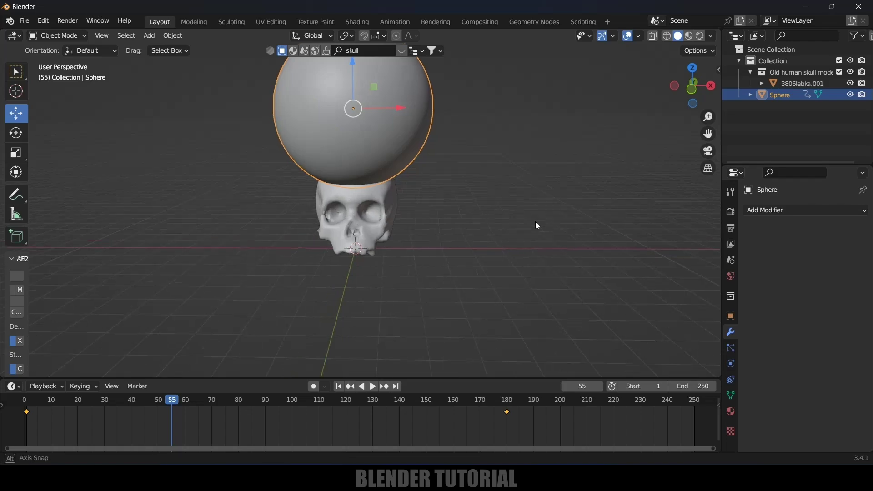
{"action": "left_click", "coordinate": [355, 214]}
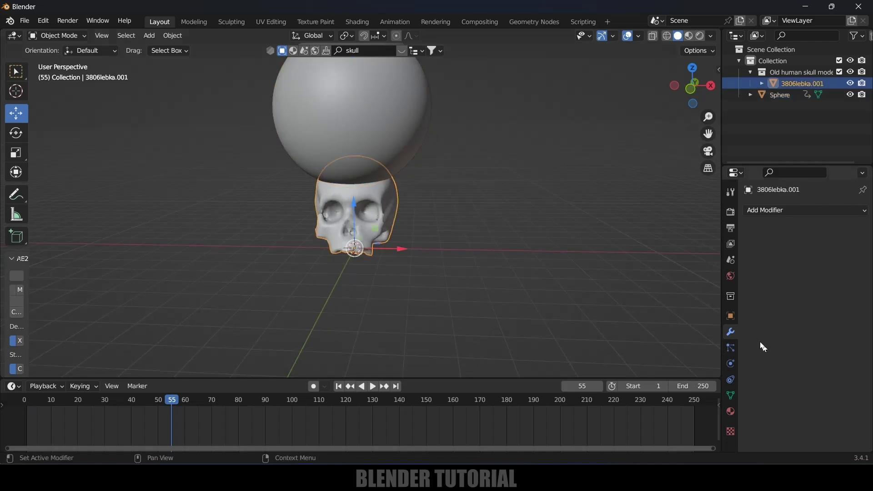
{"action": "left_click", "coordinate": [789, 210]}
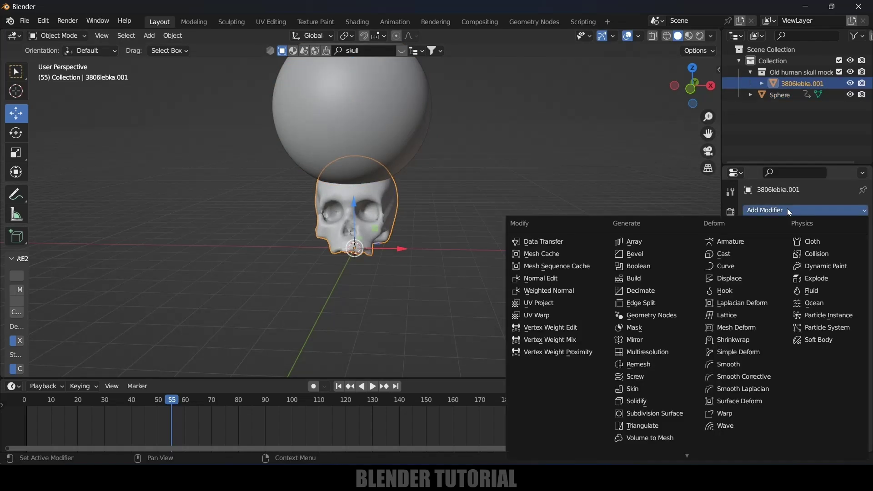
{"action": "left_click", "coordinate": [643, 266]}
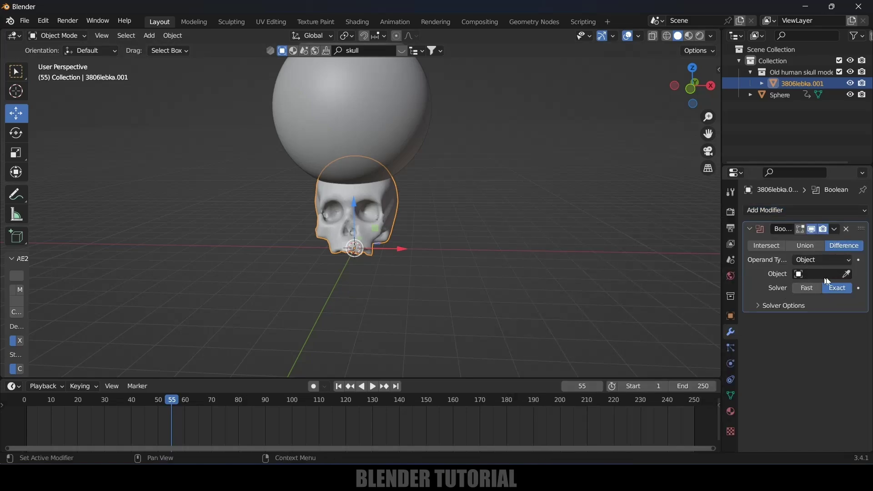
{"action": "left_click", "coordinate": [847, 274]}
{"action": "left_click", "coordinate": [371, 84]}
{"action": "middle_click_drag", "start_coordinate": [519, 259], "coordinate": [505, 235]}
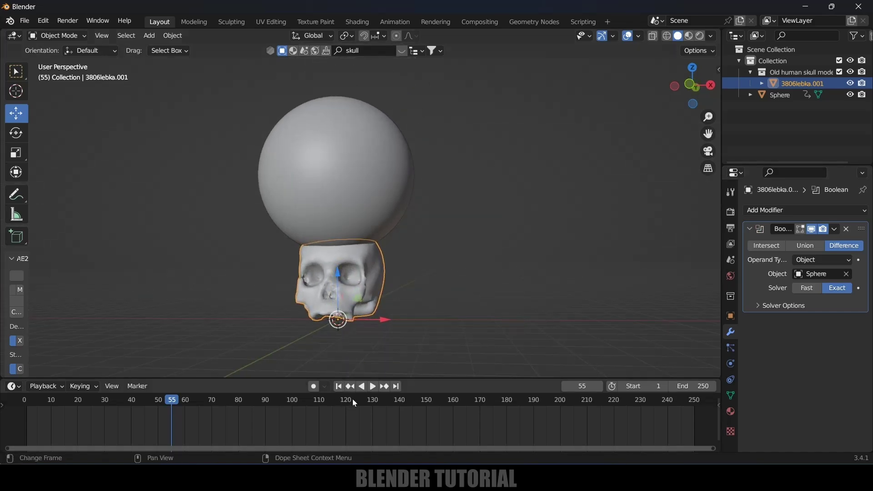
Play the animation from the first frame with the sphere both shown and hidden to examine the Boolean cut through the skull.
{"action": "left_click", "coordinate": [339, 387]}
{"action": "key", "text": "space"}
{"action": "scroll", "coordinate": [440, 301], "scroll_direction": "up", "scroll_amount": 3}
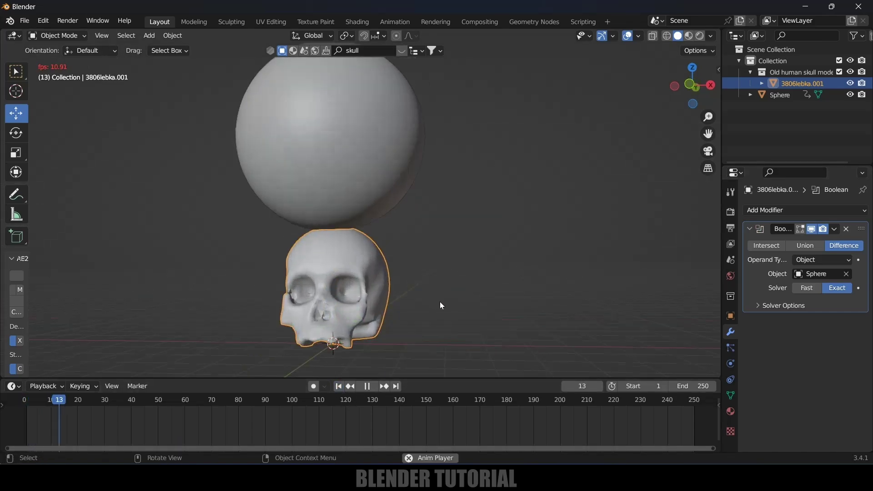
{"action": "key", "text": "space"}
{"action": "left_click", "coordinate": [849, 95]}
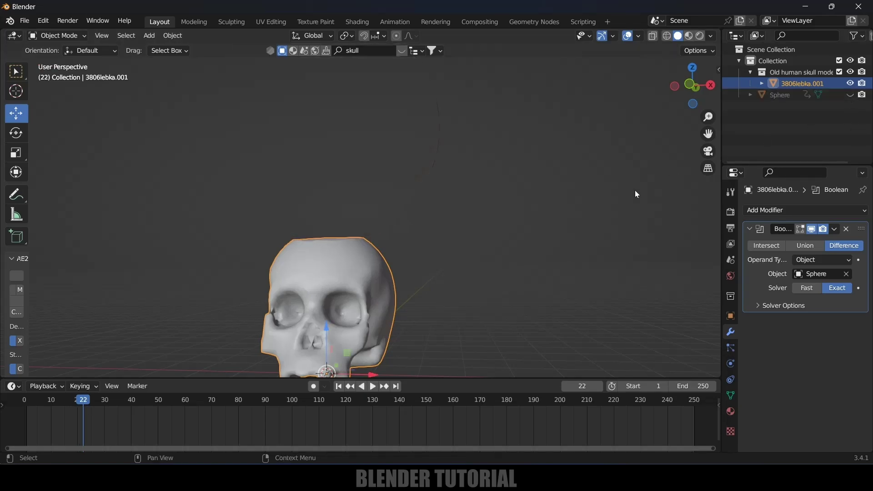
{"action": "scroll", "coordinate": [541, 242], "scroll_direction": "down", "scroll_amount": 2}
{"action": "middle_click_drag", "start_coordinate": [543, 241], "coordinate": [532, 262]}
{"action": "key", "text": "space"}
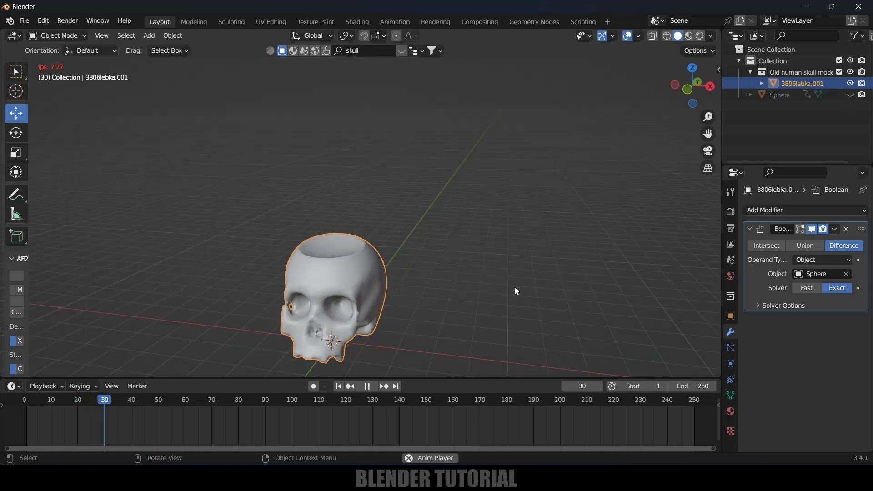
{"action": "left_click", "coordinate": [850, 95]}
{"action": "middle_click_drag", "start_coordinate": [373, 270], "coordinate": [520, 263]}
{"action": "key", "text": "space"}
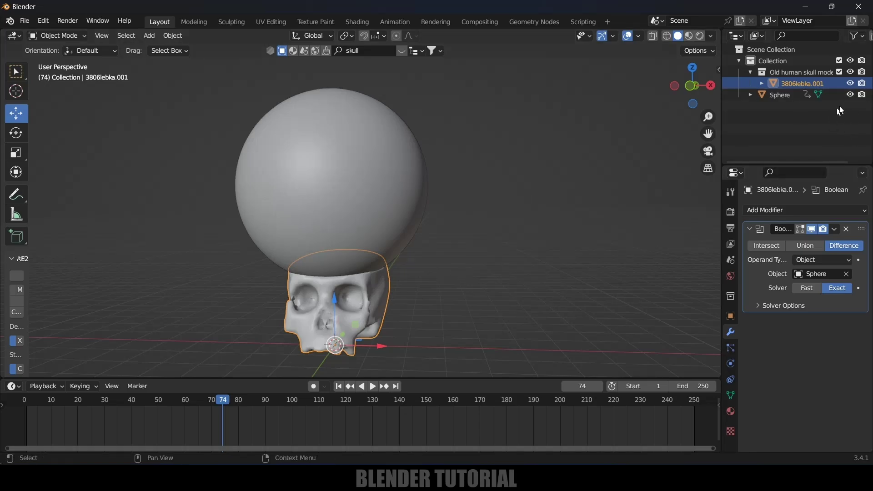
Hide the sphere and inspect the skull's cut edge and hollow interior at frame 74 from several angles.
{"action": "left_click", "coordinate": [850, 94]}
{"action": "middle_click_drag", "start_coordinate": [414, 304], "coordinate": [422, 263], "text": "shift"}
{"action": "scroll", "coordinate": [422, 263], "scroll_direction": "up", "scroll_amount": 5}
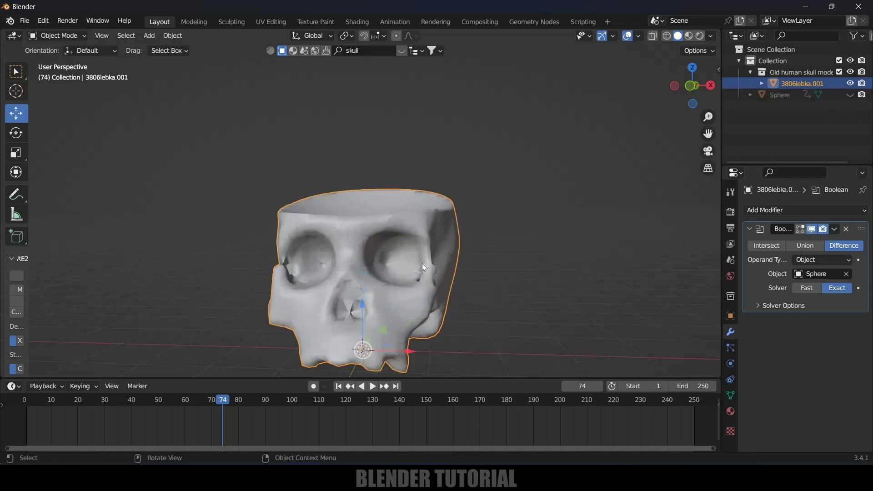
{"action": "middle_click_drag", "start_coordinate": [487, 269], "coordinate": [250, 266]}
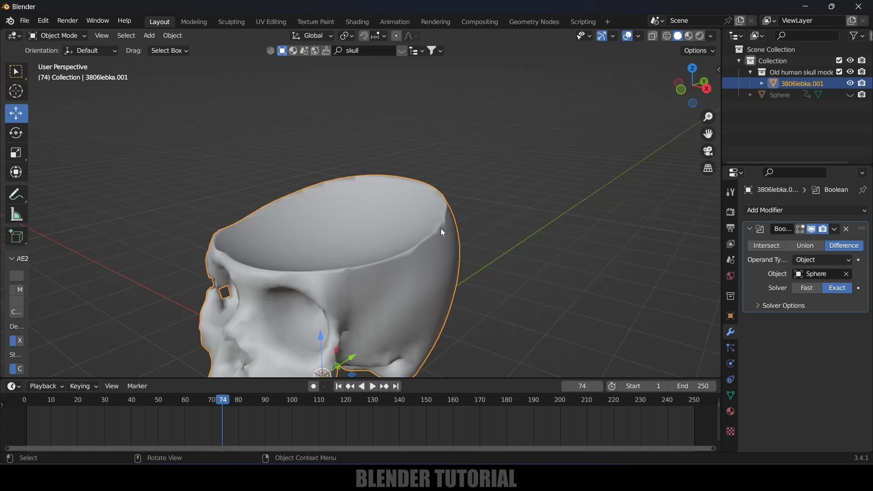
{"action": "scroll", "coordinate": [443, 255], "scroll_direction": "down", "scroll_amount": 5}
{"action": "middle_click_drag", "start_coordinate": [446, 284], "coordinate": [473, 285]}
{"action": "middle_click_drag", "start_coordinate": [498, 228], "coordinate": [482, 237]}
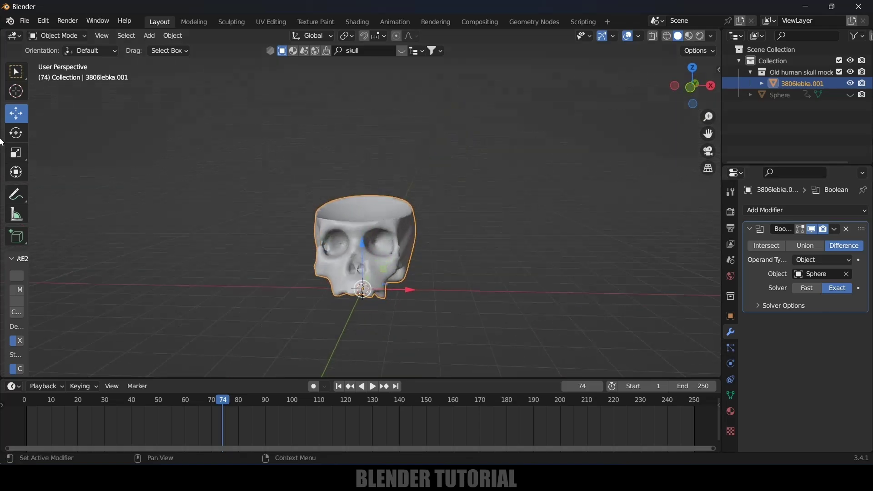
Unhide the sphere and add a Displace modifier to it.
{"action": "left_click", "coordinate": [851, 95]}
{"action": "left_click", "coordinate": [782, 96]}
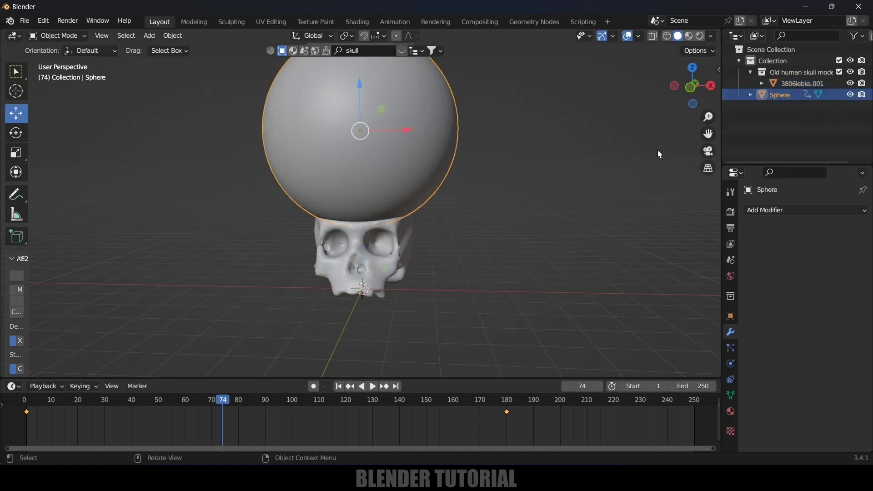
{"action": "left_click", "coordinate": [783, 208]}
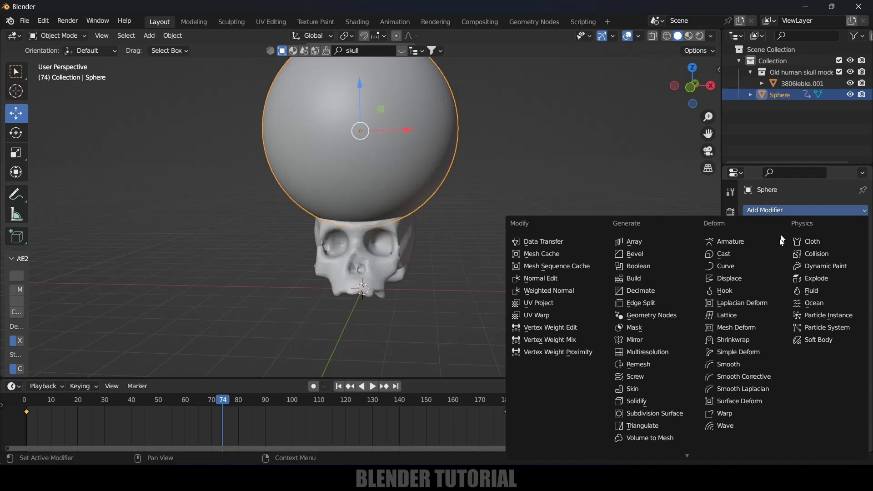
{"action": "left_click", "coordinate": [732, 282]}
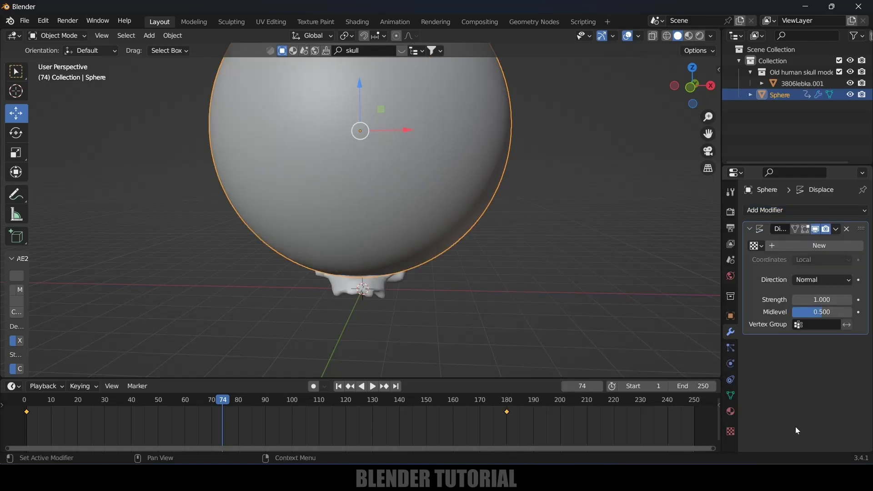
Create a new texture for the sphere's Displace modifier and set its type to Clouds.
{"action": "left_click", "coordinate": [735, 434]}
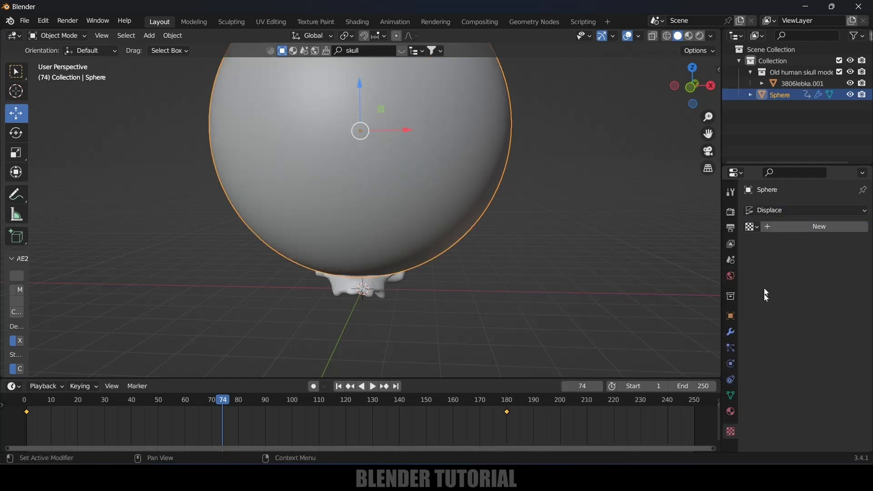
{"action": "left_click", "coordinate": [818, 227]}
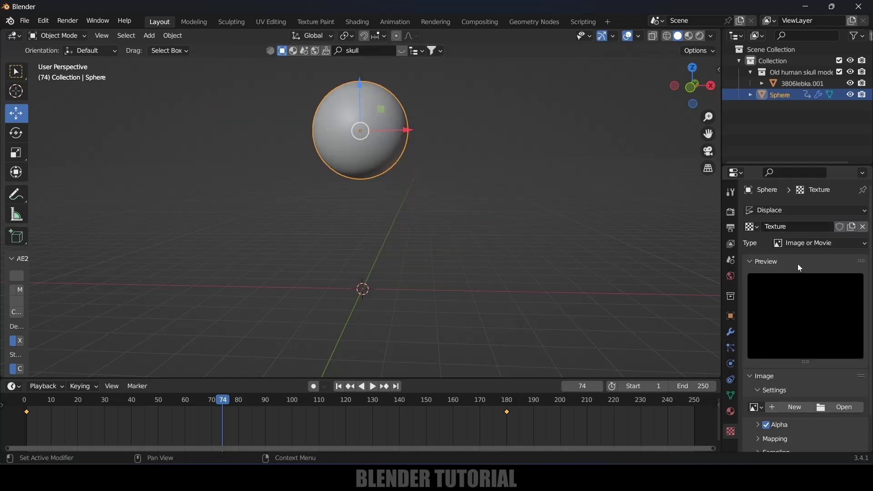
{"action": "left_click", "coordinate": [798, 245]}
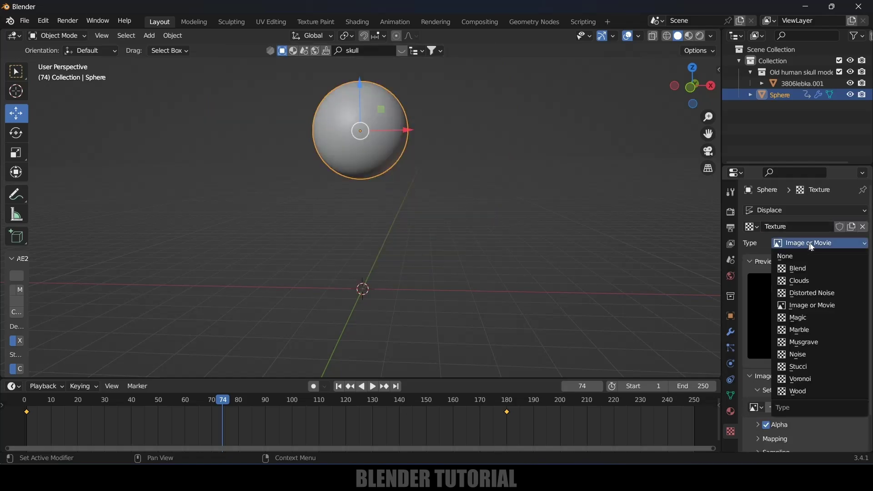
{"action": "left_click", "coordinate": [802, 279]}
{"action": "middle_click_drag", "start_coordinate": [461, 252], "coordinate": [461, 253]}
{"action": "middle_click_drag", "start_coordinate": [521, 245], "coordinate": [526, 256]}
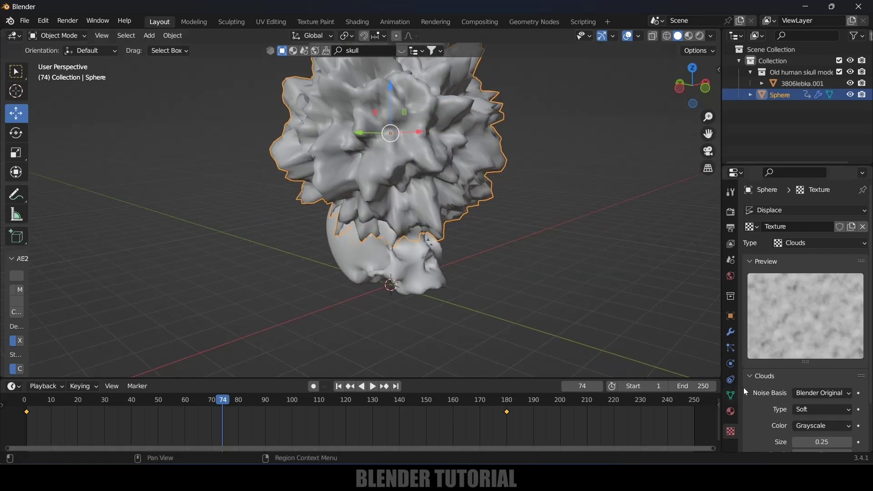
Set the Displace modifier's strength on the sphere to 0.35.
{"action": "left_click", "coordinate": [731, 332]}
{"action": "left_click", "coordinate": [822, 300]}
{"action": "type", "text": "0.35"}
{"action": "key", "text": "Return"}
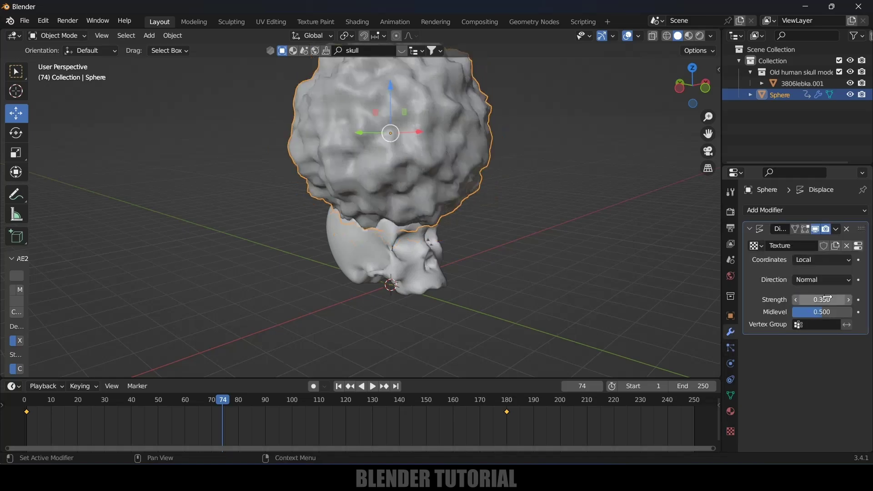
{"action": "mouse_move", "coordinate": [566, 224]}
{"action": "middle_mouse_down"}
{"action": "mouse_move", "coordinate": [580, 201]}
{"action": "mouse_move", "coordinate": [574, 214]}
{"action": "middle_mouse_up"}
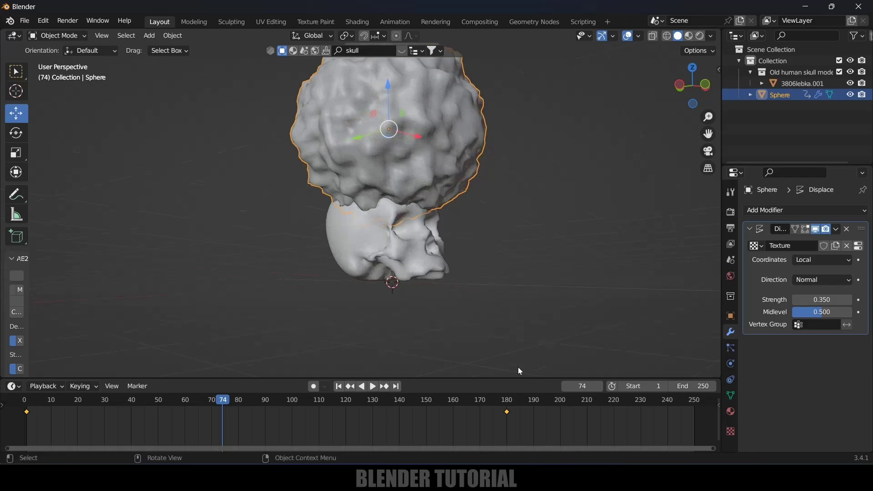
At frame 1, raise the displaced sphere slightly so it clears the skull, and insert a keyframe.
{"action": "left_click", "coordinate": [340, 387]}
{"action": "middle_click_drag", "start_coordinate": [446, 312], "coordinate": [470, 286]}
{"action": "middle_click_drag", "start_coordinate": [497, 212], "coordinate": [498, 187]}
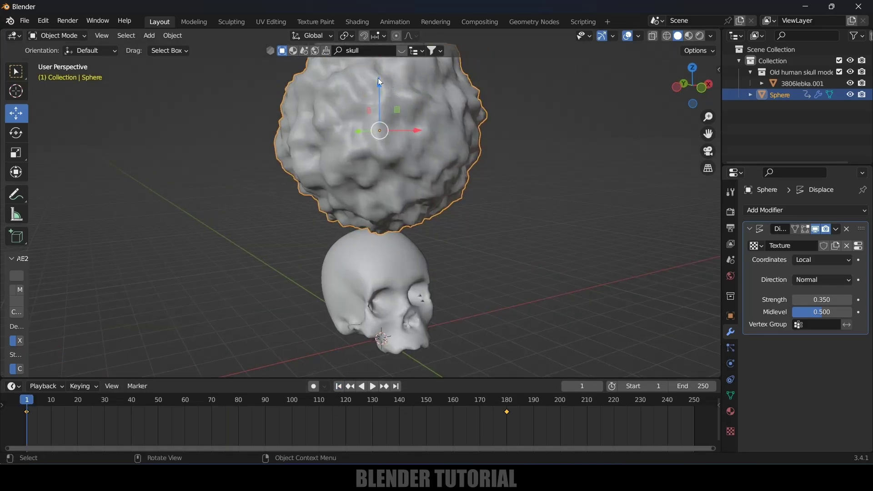
{"action": "left_click_drag", "start_coordinate": [376, 77], "coordinate": [376, 69]}
{"action": "middle_click_drag", "start_coordinate": [431, 160], "coordinate": [457, 218]}
{"action": "key", "text": "i"}
{"action": "left_click", "coordinate": [499, 197]}
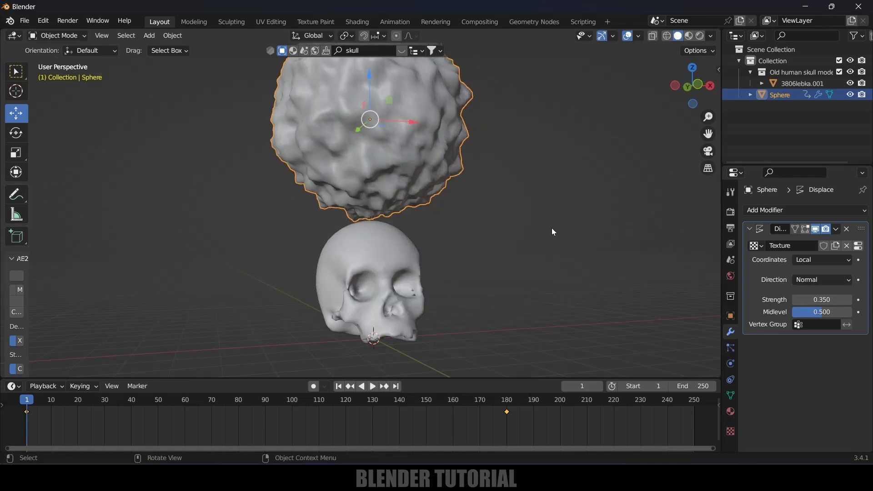
Play the animation with the sphere hidden and examine the jagged cut moving down the skull.
{"action": "key", "text": "space"}
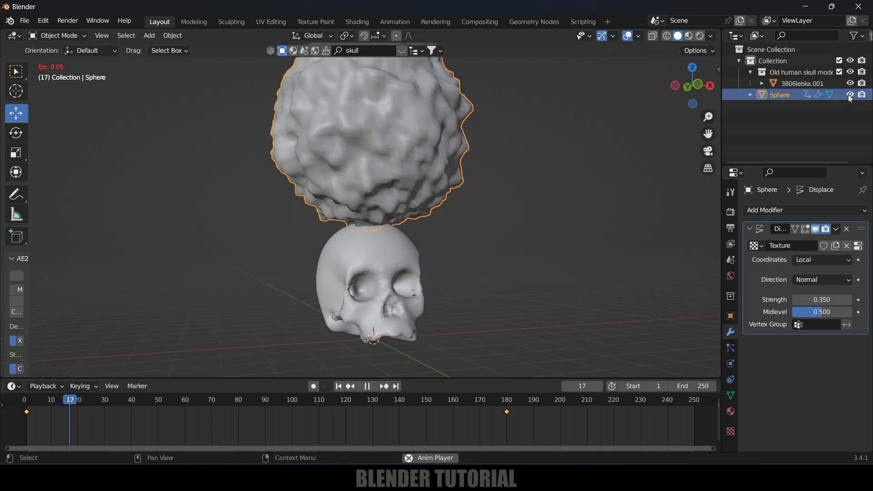
{"action": "key", "text": "h"}
{"action": "middle_click_drag", "start_coordinate": [575, 242], "coordinate": [482, 294]}
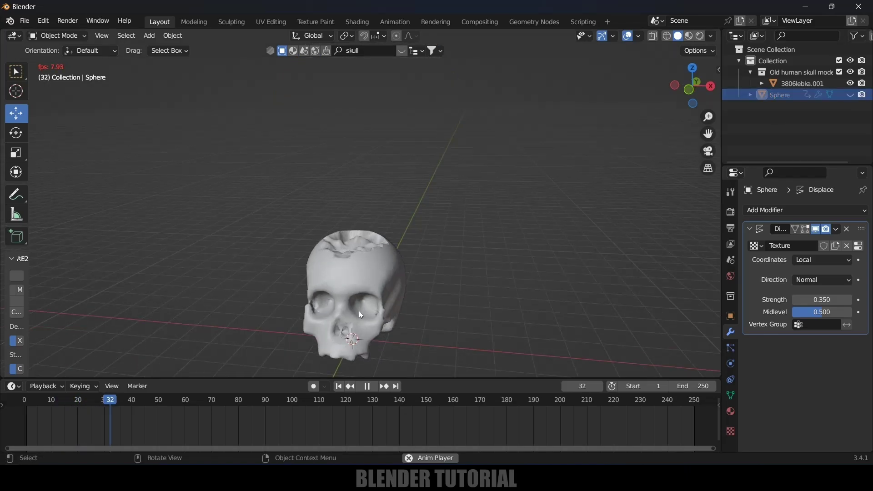
{"action": "scroll", "coordinate": [359, 311], "scroll_direction": "up", "scroll_amount": 2}
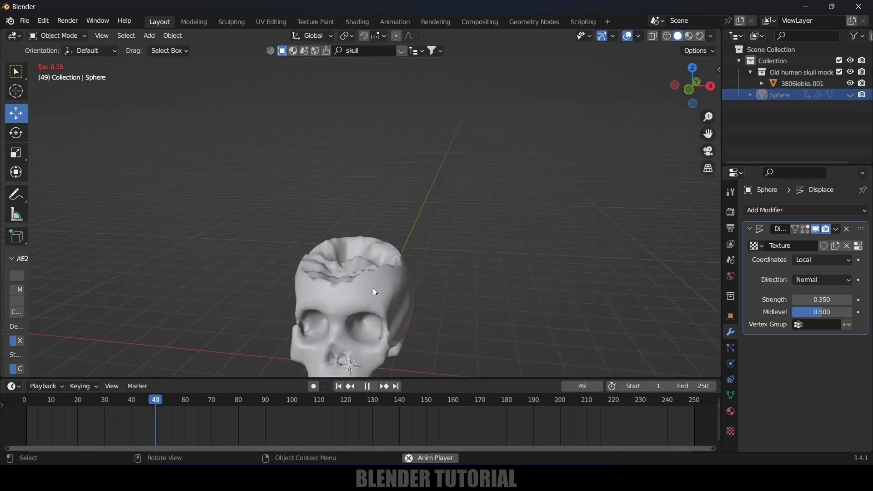
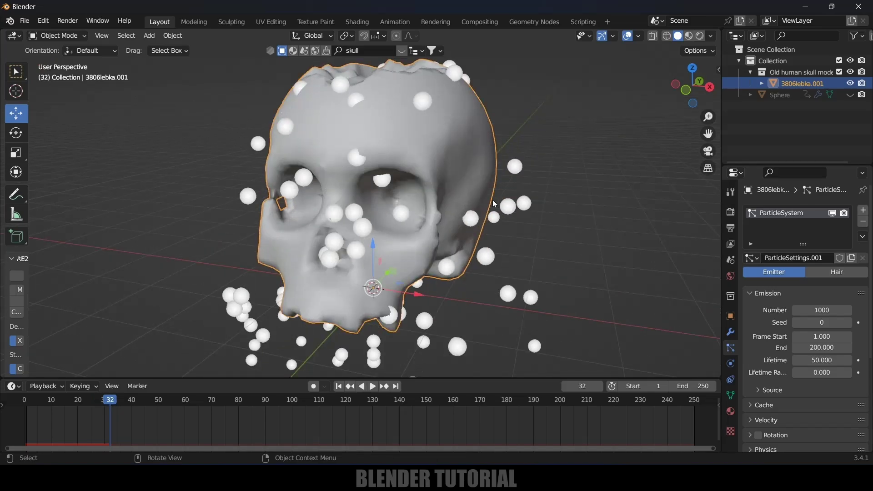
Remove the particle system from the skull and make the displaced sphere visible again.
{"action": "scroll", "coordinate": [494, 203], "scroll_direction": "down", "scroll_amount": 4}
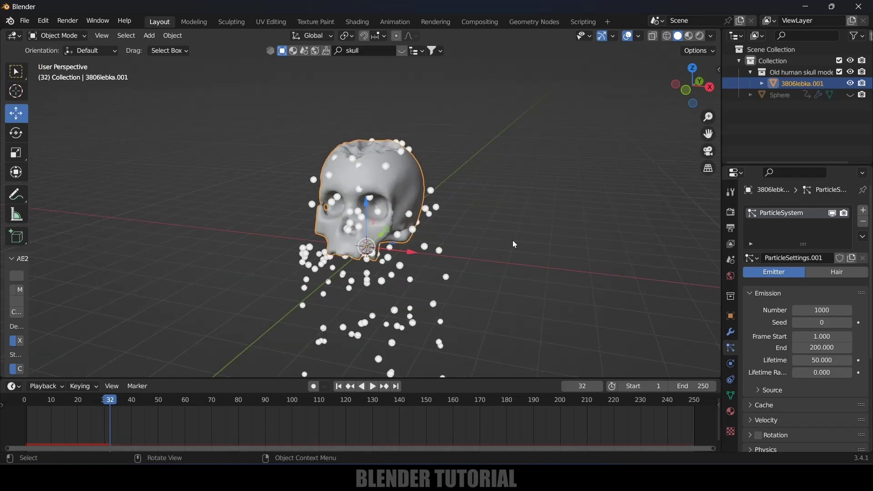
{"action": "left_click", "coordinate": [533, 223]}
{"action": "left_click", "coordinate": [421, 229]}
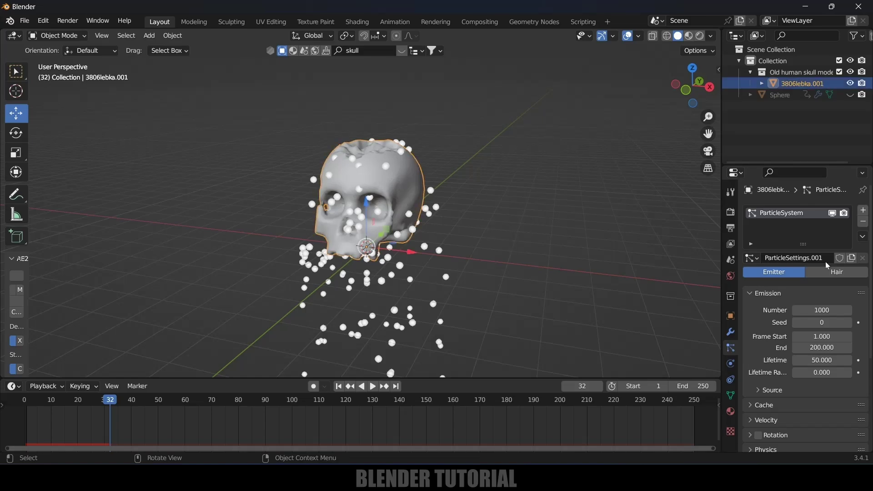
{"action": "left_click", "coordinate": [864, 222]}
{"action": "middle_click_drag", "start_coordinate": [449, 238], "coordinate": [451, 214]}
{"action": "left_click", "coordinate": [851, 94]}
{"action": "middle_click_drag", "start_coordinate": [468, 246], "coordinate": [496, 279]}
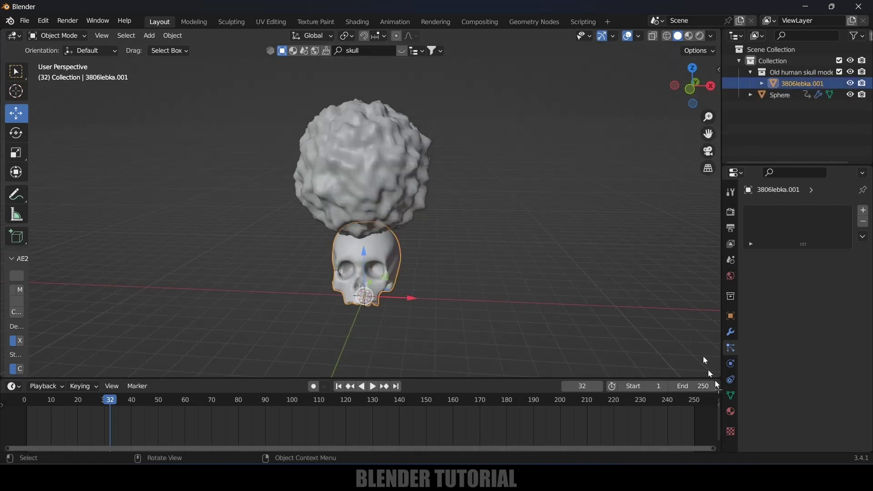
Add Dynamic Paint physics to the skull and make it a canvas.
{"action": "left_click", "coordinate": [731, 364]}
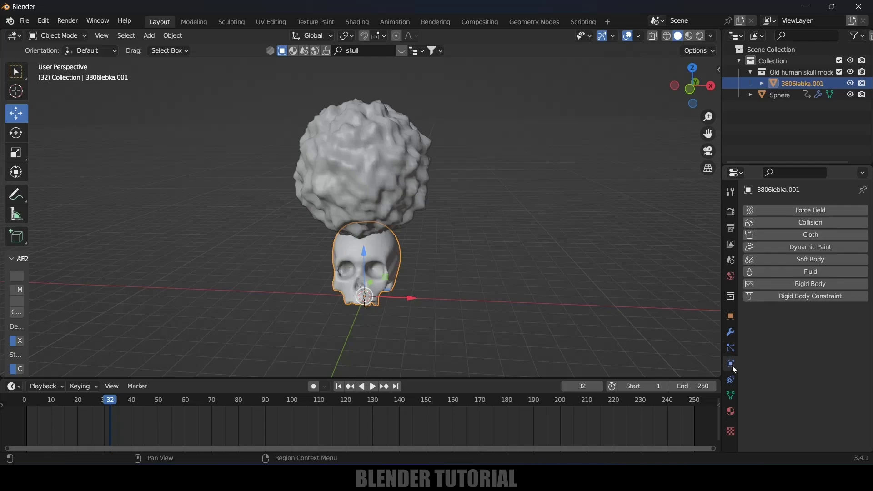
{"action": "left_click", "coordinate": [780, 249]}
{"action": "left_click", "coordinate": [833, 332]}
{"action": "left_click", "coordinate": [828, 348]}
{"action": "left_click", "coordinate": [806, 366]}
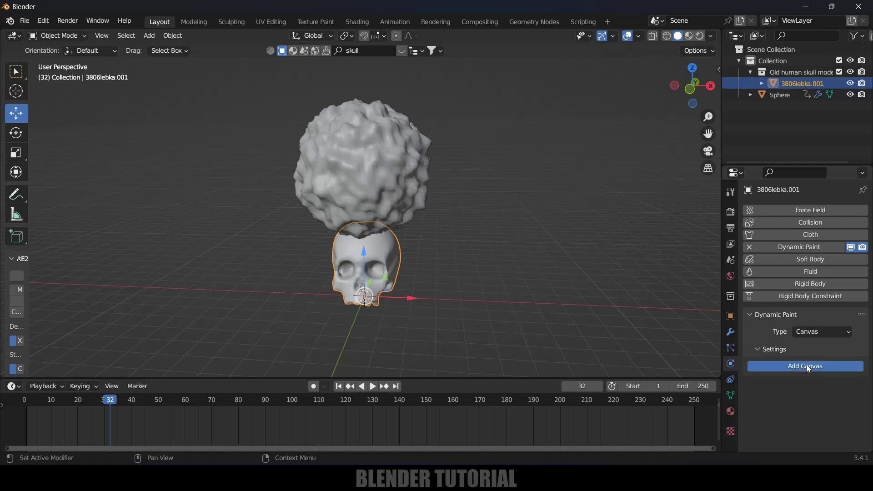
Set the surface type of the skull's Dynamic Paint canvas to Weight.
{"action": "scroll", "coordinate": [765, 399], "scroll_direction": "down", "scroll_amount": 6}
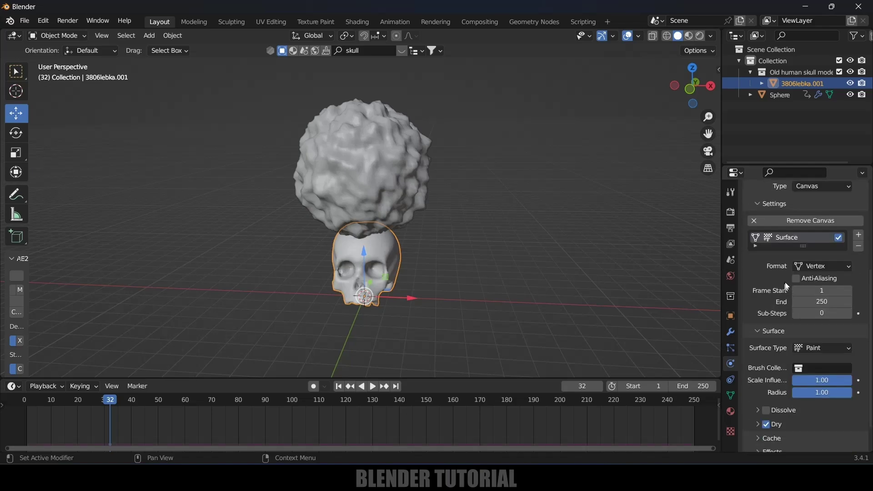
{"action": "left_click", "coordinate": [796, 279]}
{"action": "scroll", "coordinate": [781, 296], "scroll_direction": "down", "scroll_amount": 2}
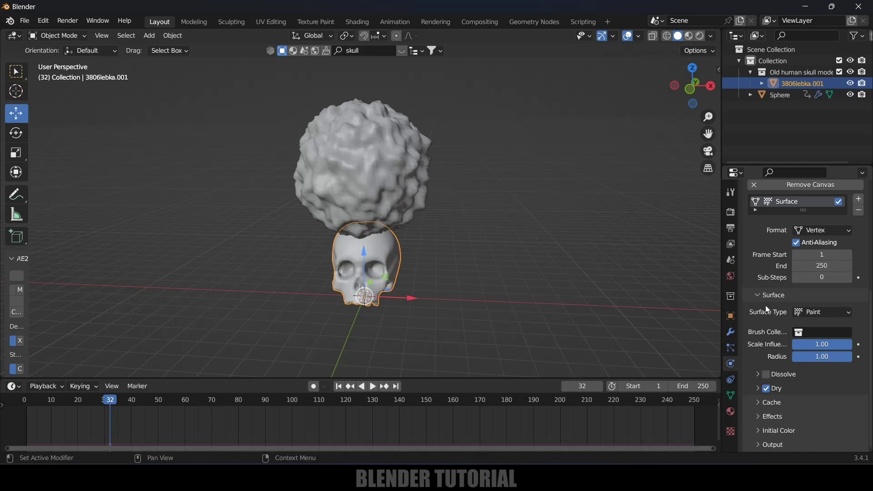
{"action": "left_click", "coordinate": [818, 312]}
{"action": "left_click", "coordinate": [814, 351]}
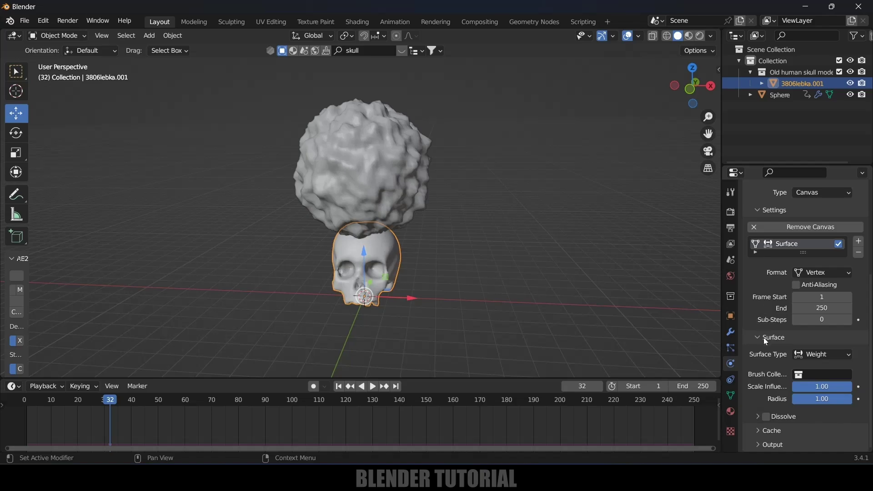
Add Dynamic Paint physics to the displaced sphere and make it a brush.
{"action": "left_click", "coordinate": [402, 165]}
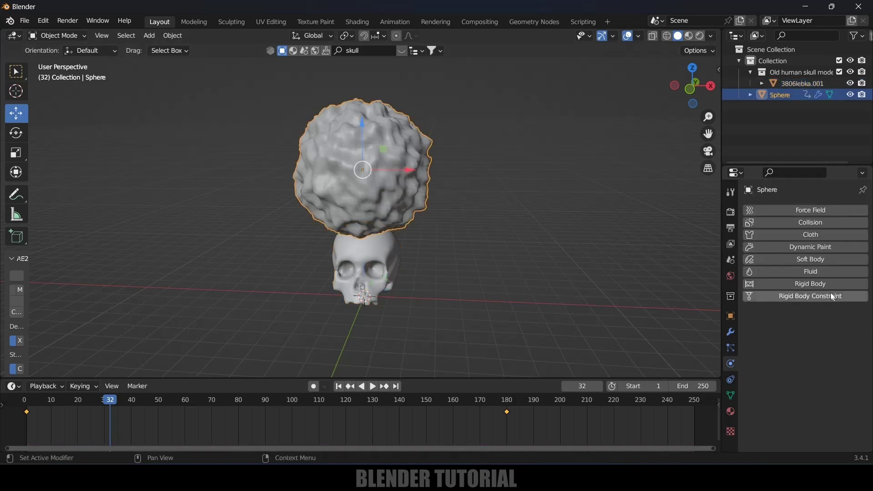
{"action": "left_click", "coordinate": [814, 248]}
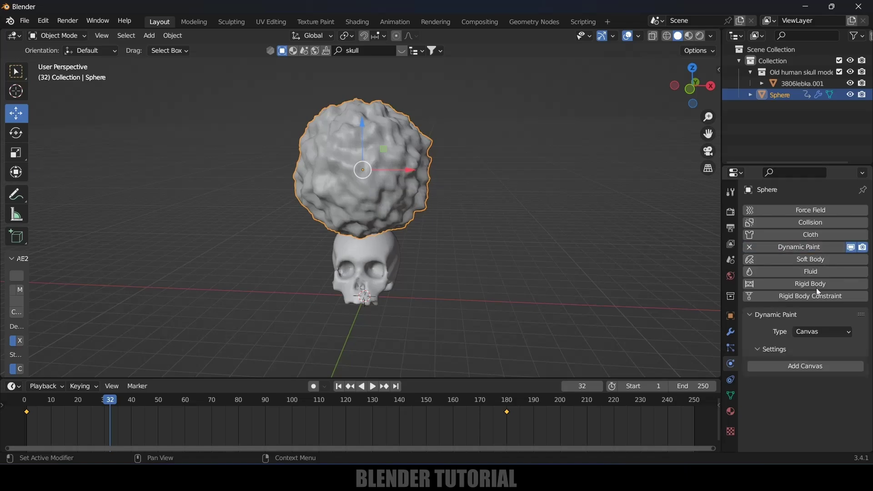
{"action": "left_click", "coordinate": [816, 332]}
{"action": "left_click", "coordinate": [809, 357]}
{"action": "left_click", "coordinate": [811, 369]}
Set the sphere brush's paint source to Mesh Volume + Proximity with a distance of 0.5.
{"action": "scroll", "coordinate": [839, 412], "scroll_direction": "down", "scroll_amount": 3}
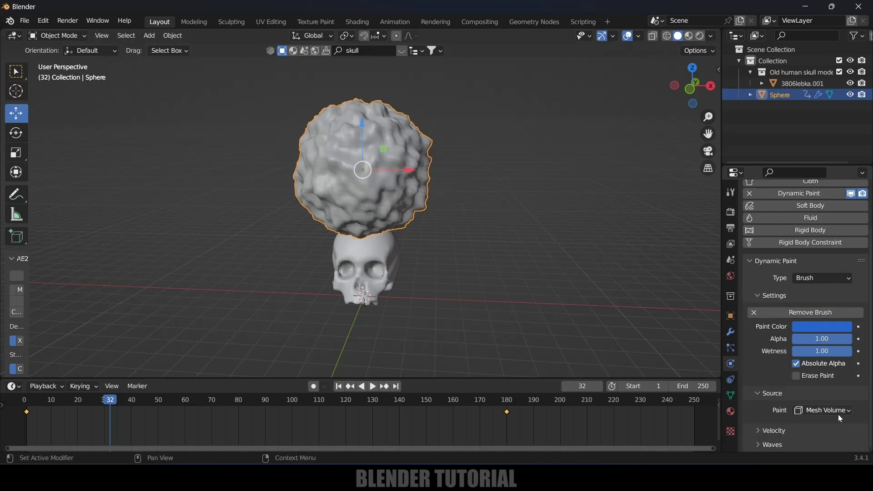
{"action": "left_click", "coordinate": [839, 412]}
{"action": "left_click", "coordinate": [787, 362]}
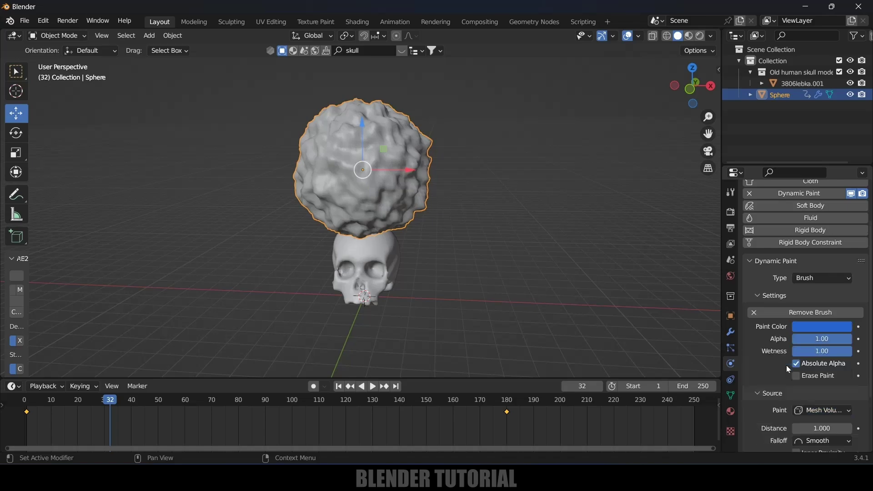
{"action": "scroll", "coordinate": [787, 366], "scroll_direction": "down", "scroll_amount": 4}
{"action": "scroll", "coordinate": [787, 365], "scroll_direction": "down", "scroll_amount": 1}
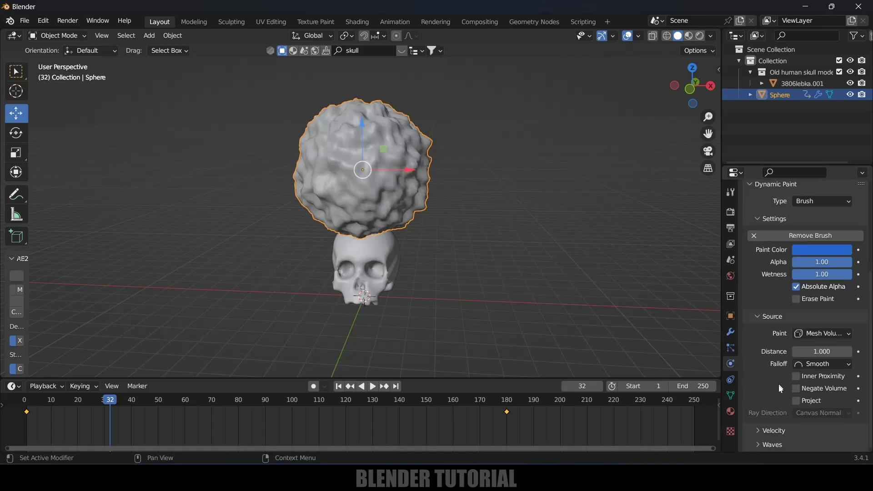
{"action": "left_click", "coordinate": [807, 351]}
{"action": "type", "text": "0.5"}
{"action": "key", "text": "Return"}
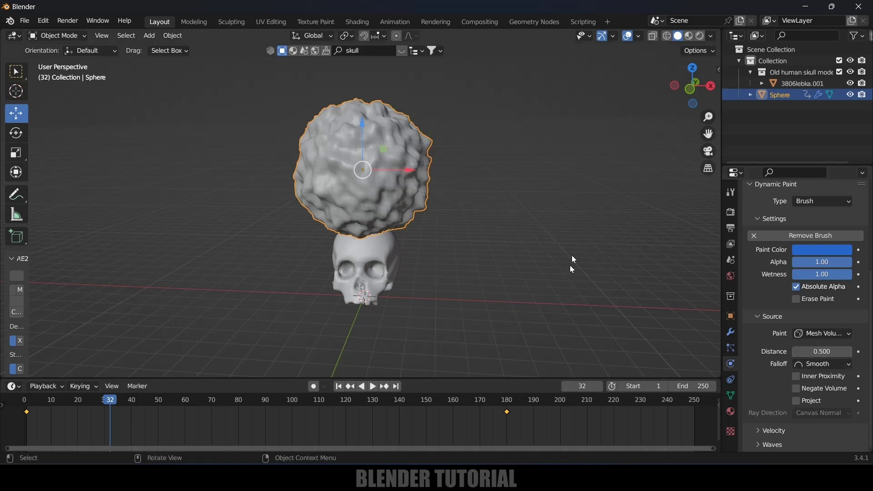
Switch the skull to Weight Paint mode and play the animation to check whether the sphere paints weights on it.
{"action": "scroll", "coordinate": [497, 217], "scroll_direction": "up", "scroll_amount": 3}
{"action": "scroll", "coordinate": [500, 255], "scroll_direction": "down", "scroll_amount": 2}
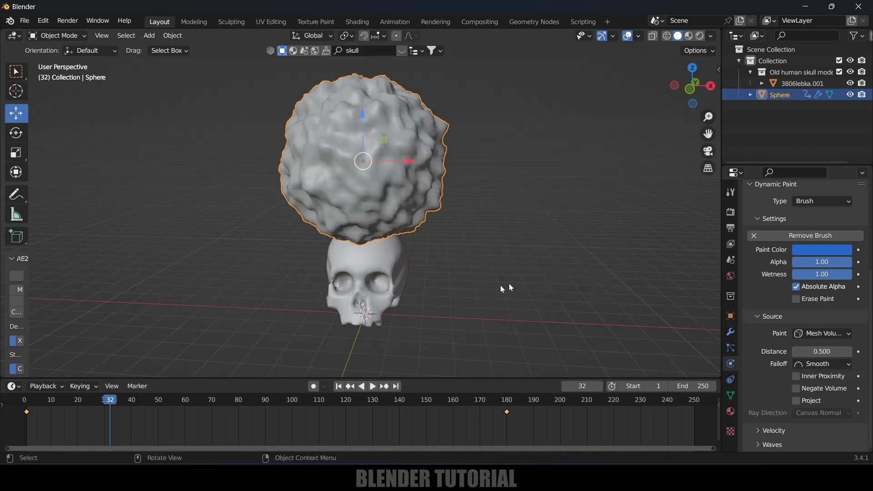
{"action": "left_click", "coordinate": [390, 272]}
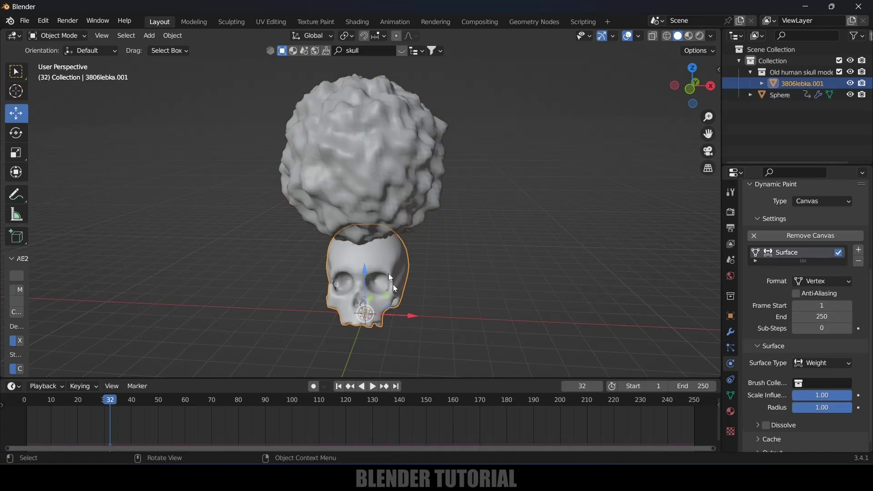
{"action": "left_click", "coordinate": [48, 37]}
{"action": "left_click", "coordinate": [65, 103]}
{"action": "key", "text": "space"}
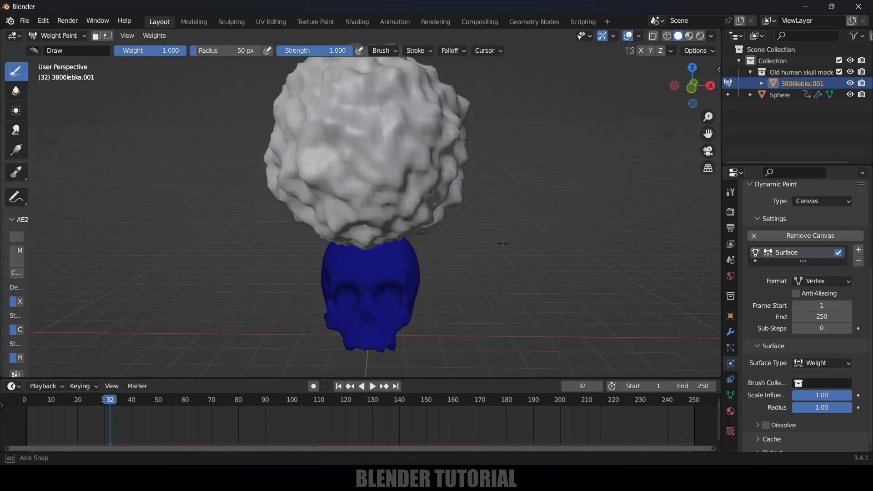
{"action": "key", "text": "space"}
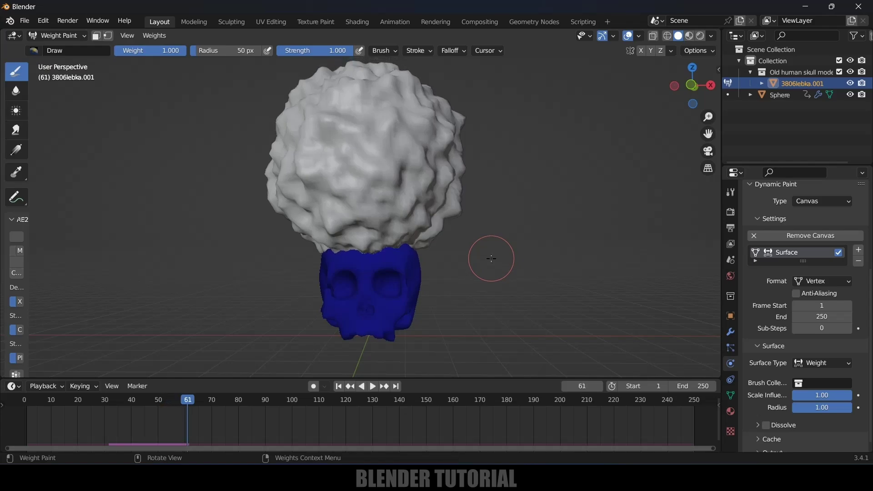
Check the vertex group assigned in the output settings of the skull's canvas.
{"action": "scroll", "coordinate": [815, 443], "scroll_direction": "down", "scroll_amount": 1}
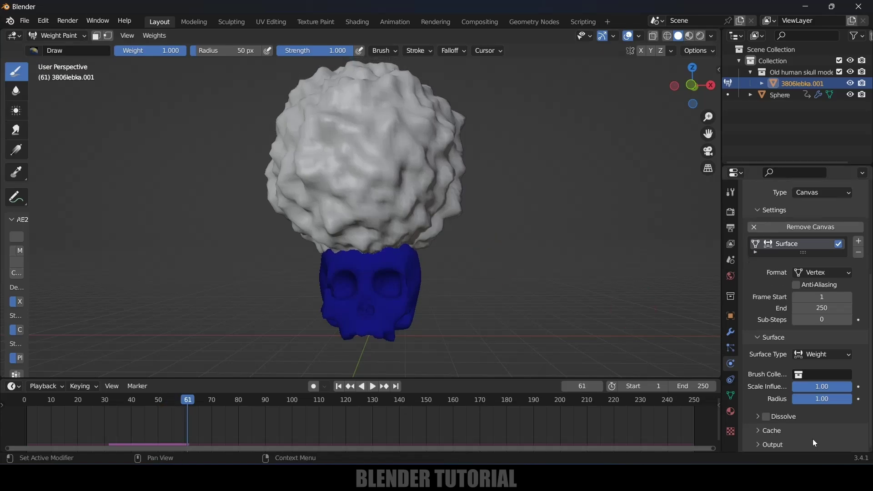
{"action": "left_click", "coordinate": [758, 445]}
{"action": "scroll", "coordinate": [758, 444], "scroll_direction": "down", "scroll_amount": 1}
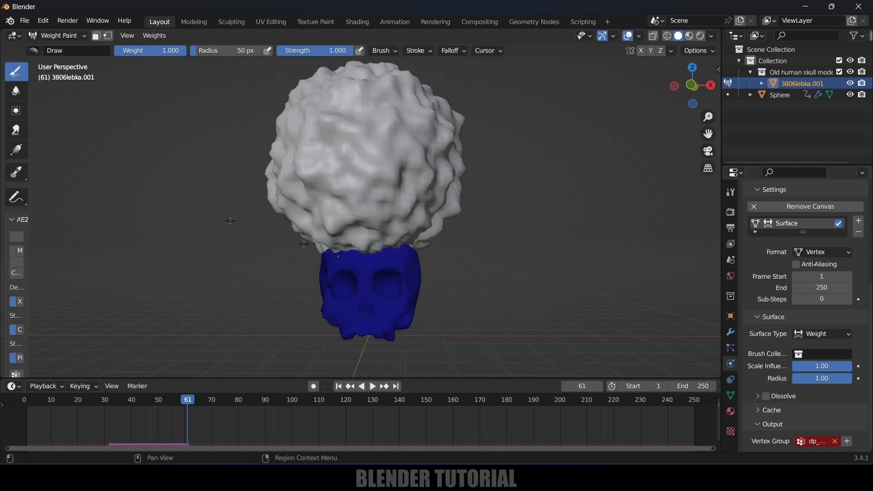
Return the skull to Object Mode and add a vertex group named points to it.
{"action": "left_click", "coordinate": [57, 36]}
{"action": "left_click", "coordinate": [61, 49]}
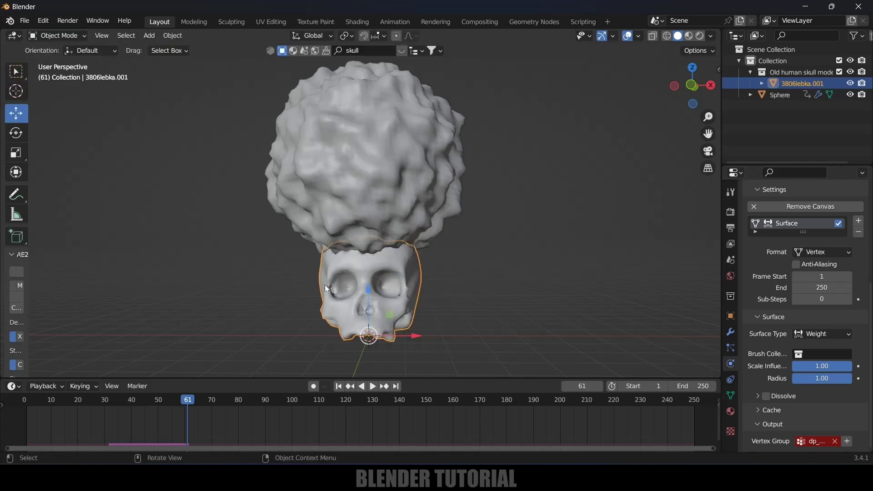
{"action": "left_click", "coordinate": [731, 395]}
{"action": "scroll", "coordinate": [795, 255], "scroll_direction": "up", "scroll_amount": 3}
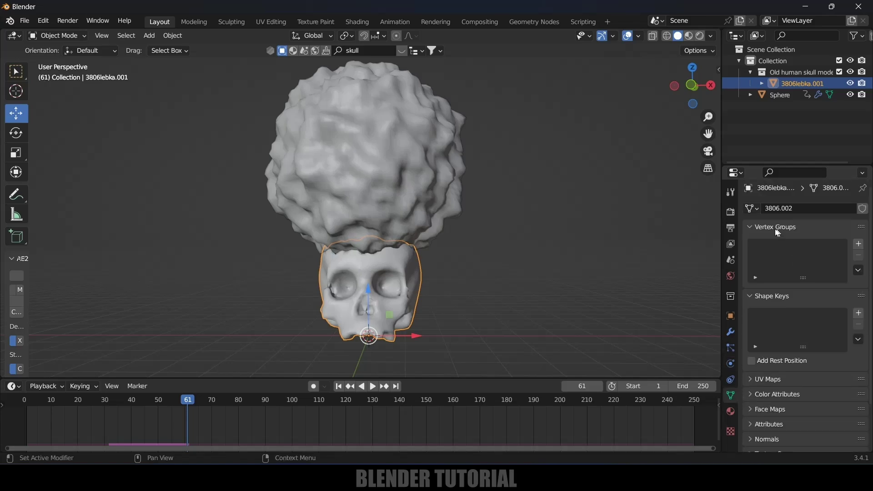
{"action": "left_click", "coordinate": [864, 245]}
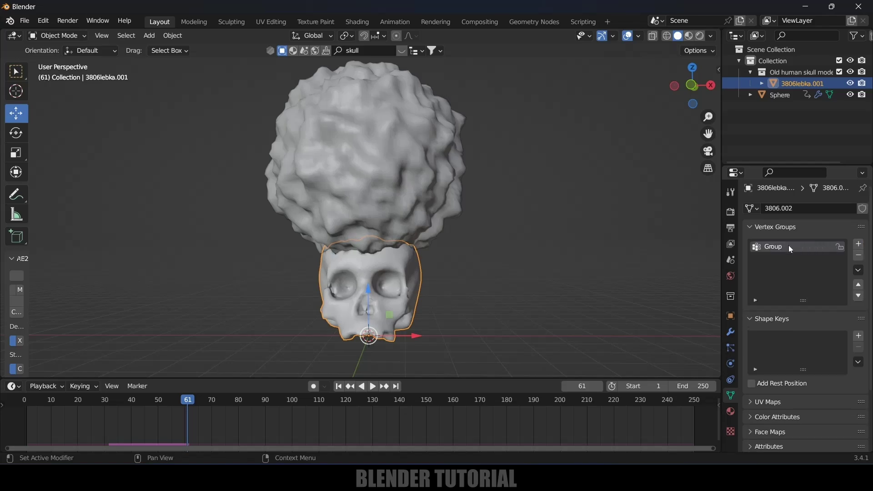
{"action": "type", "text": "points"}
{"action": "key", "text": "Return"}
Assign the points vertex group as the output of the skull's Dynamic Paint canvas.
{"action": "left_click", "coordinate": [732, 365]}
{"action": "scroll", "coordinate": [763, 409], "scroll_direction": "down", "scroll_amount": 10}
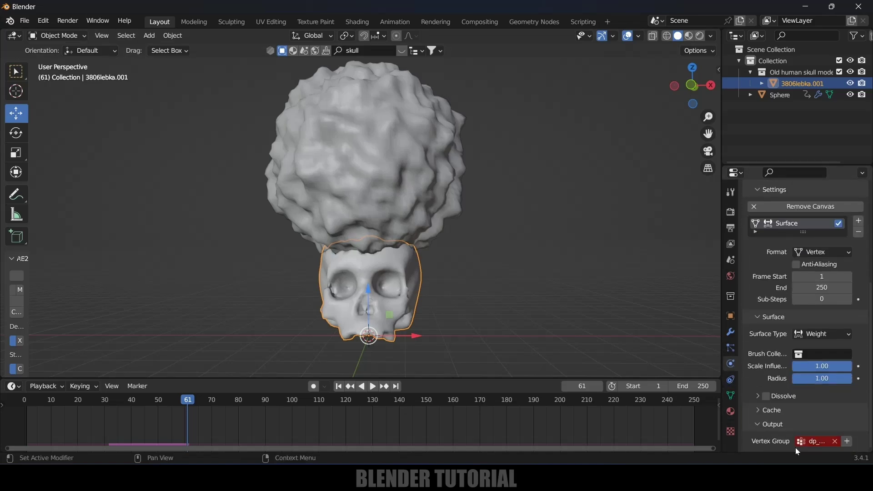
{"action": "left_click", "coordinate": [814, 441]}
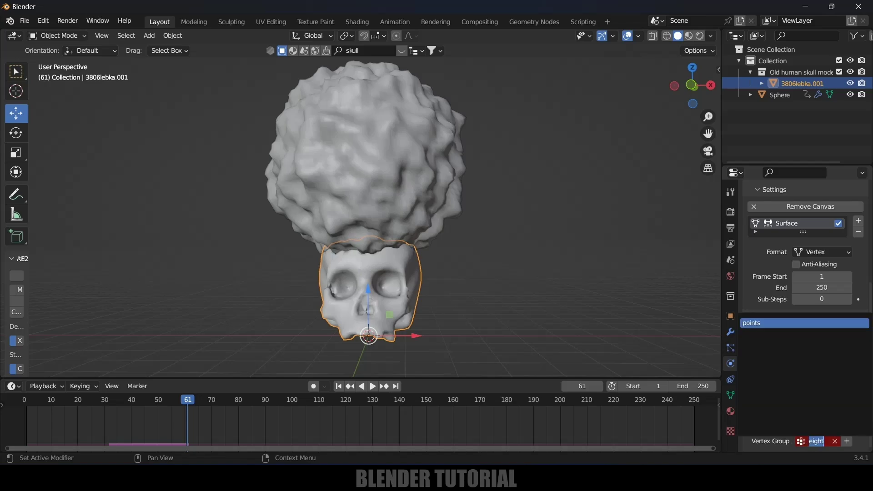
{"action": "key", "text": "Return"}
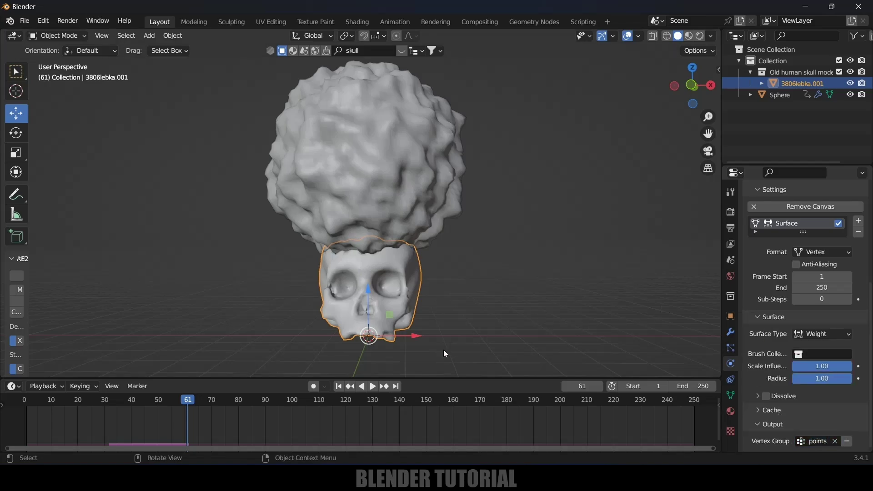
Switch the skull to Weight Paint mode and examine the weight gradient along the cut edge.
{"action": "left_click", "coordinate": [70, 35]}
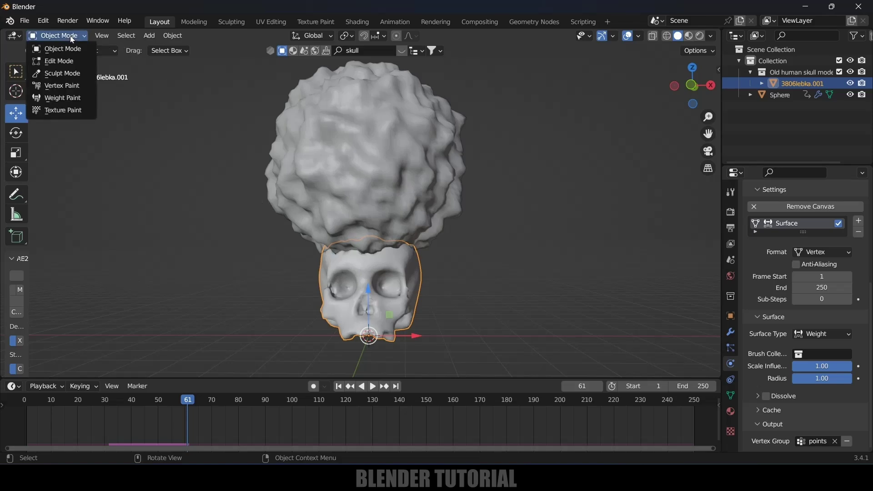
{"action": "left_click", "coordinate": [61, 98]}
{"action": "scroll", "coordinate": [403, 286], "scroll_direction": "up", "scroll_amount": 3}
{"action": "scroll", "coordinate": [486, 308], "scroll_direction": "down", "scroll_amount": 1}
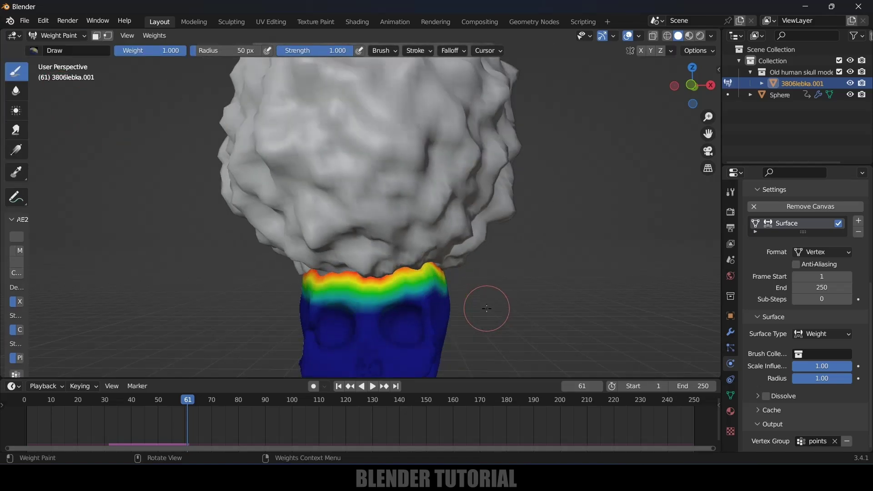
{"action": "scroll", "coordinate": [487, 309], "scroll_direction": "down", "scroll_amount": 2}
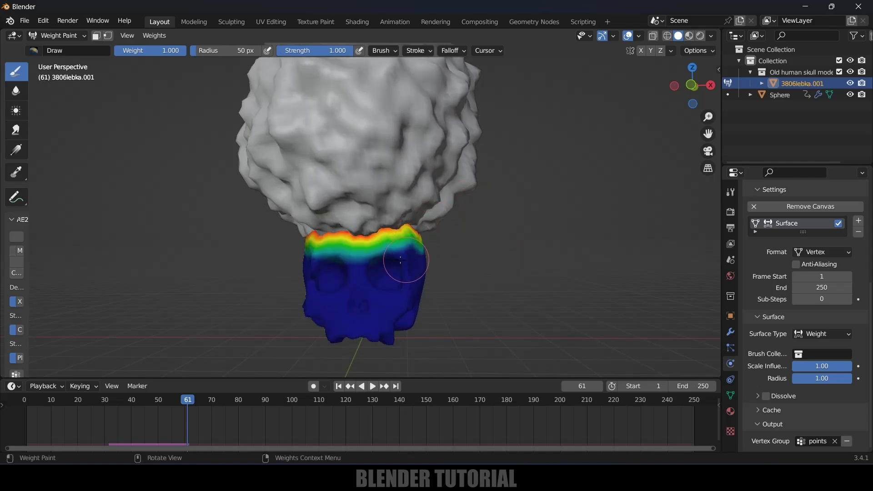
{"action": "scroll", "coordinate": [366, 273], "scroll_direction": "up", "scroll_amount": 2}
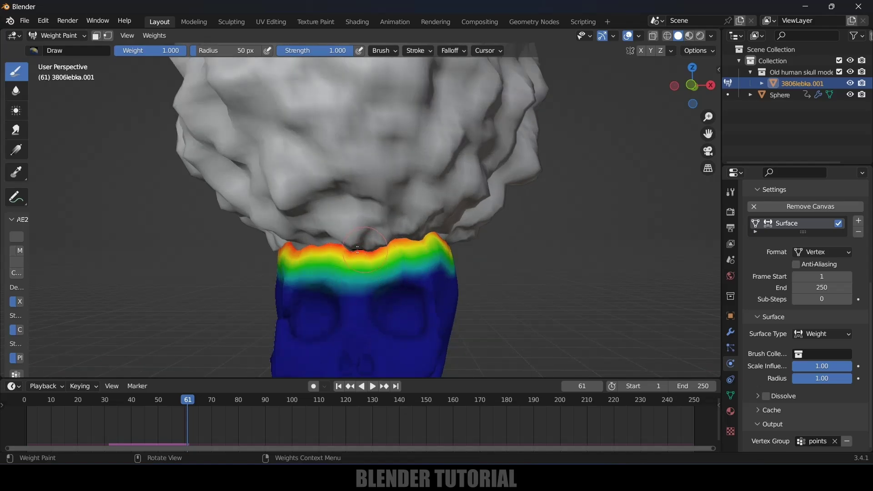
{"action": "scroll", "coordinate": [396, 288], "scroll_direction": "down", "scroll_amount": 3}
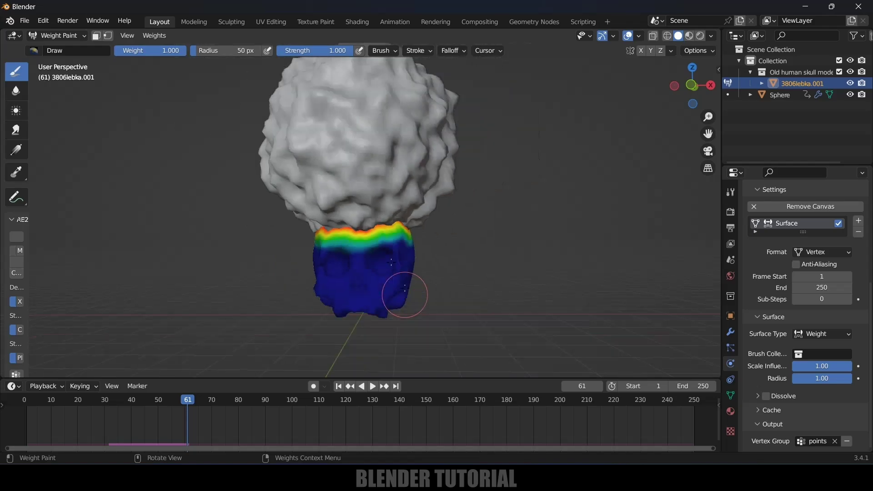
Return to Object Mode and set the sphere brush's proximity distance to 0.25.
{"action": "left_click", "coordinate": [57, 36]}
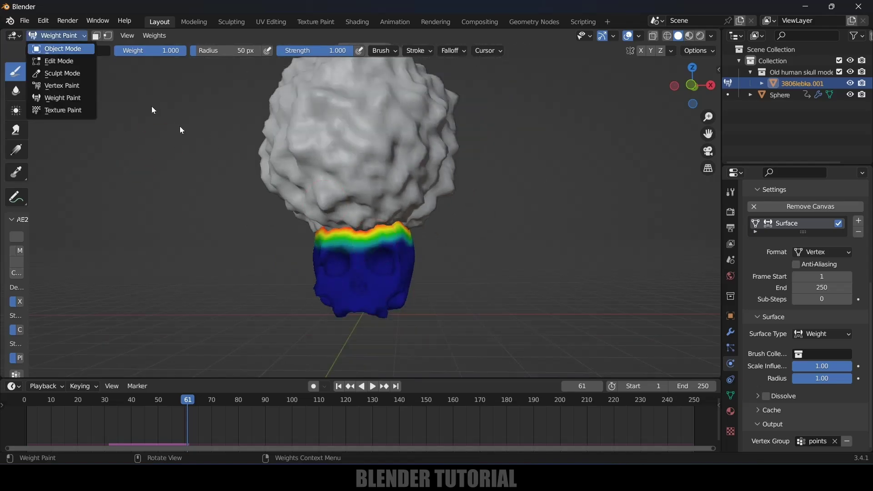
{"action": "left_click", "coordinate": [47, 46]}
{"action": "left_click", "coordinate": [379, 143]}
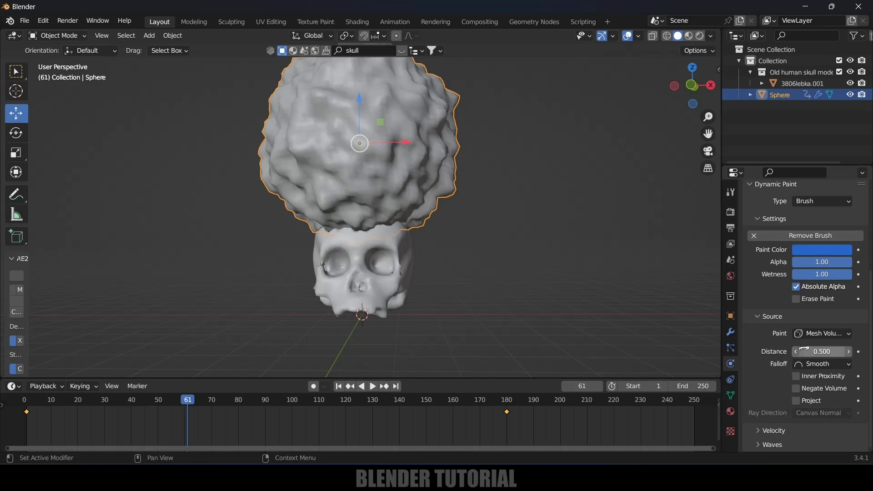
{"action": "left_click", "coordinate": [822, 352]}
{"action": "type", "text": "0.25"}
{"action": "key", "text": "Return"}
Put the skull back in Weight Paint mode and inspect the width of its painted band up close.
{"action": "left_click", "coordinate": [407, 250]}
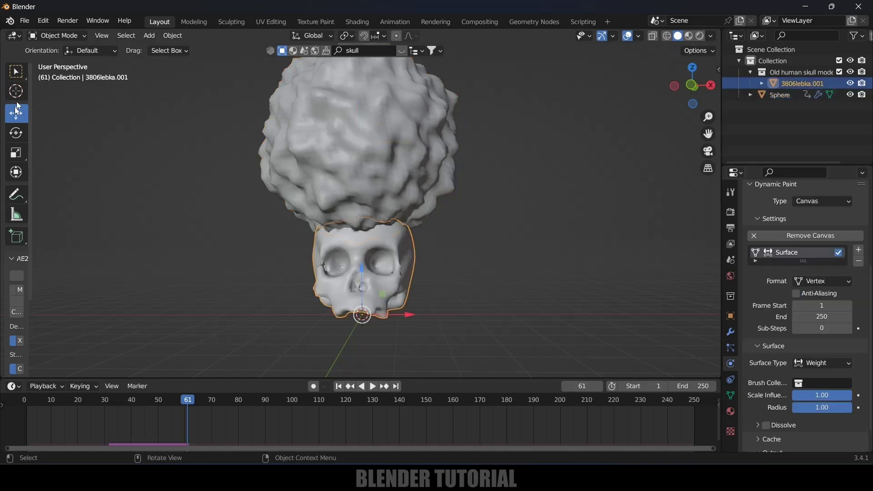
{"action": "left_click", "coordinate": [68, 36]}
{"action": "left_click", "coordinate": [66, 100]}
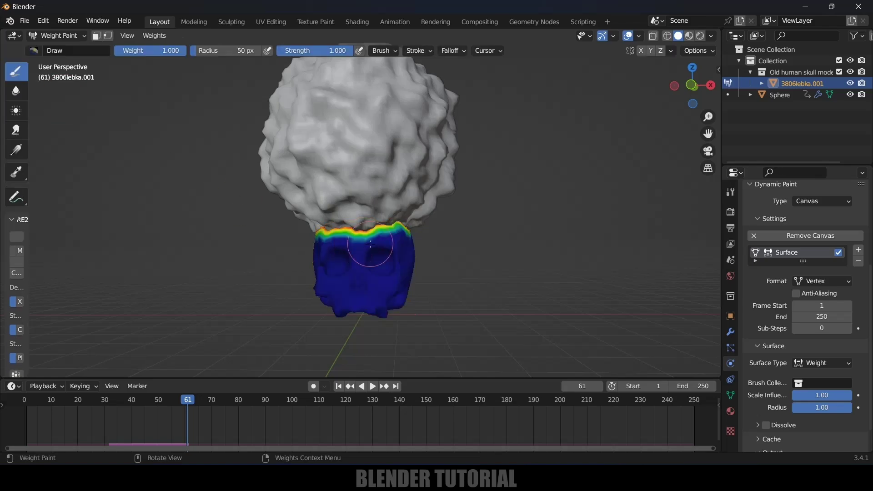
{"action": "scroll", "coordinate": [390, 263], "scroll_direction": "up", "scroll_amount": 5}
{"action": "scroll", "coordinate": [321, 302], "scroll_direction": "down", "scroll_amount": 5}
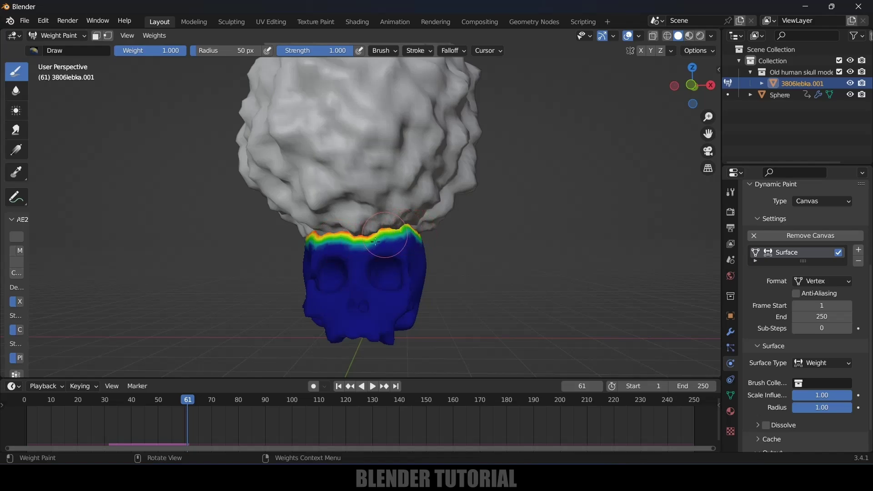
Hide the sphere to examine the painted weights on the skull, and open the skull's modifier stack.
{"action": "left_click", "coordinate": [850, 95]}
{"action": "scroll", "coordinate": [447, 289], "scroll_direction": "up", "scroll_amount": 5}
{"action": "scroll", "coordinate": [445, 290], "scroll_direction": "down", "scroll_amount": 4}
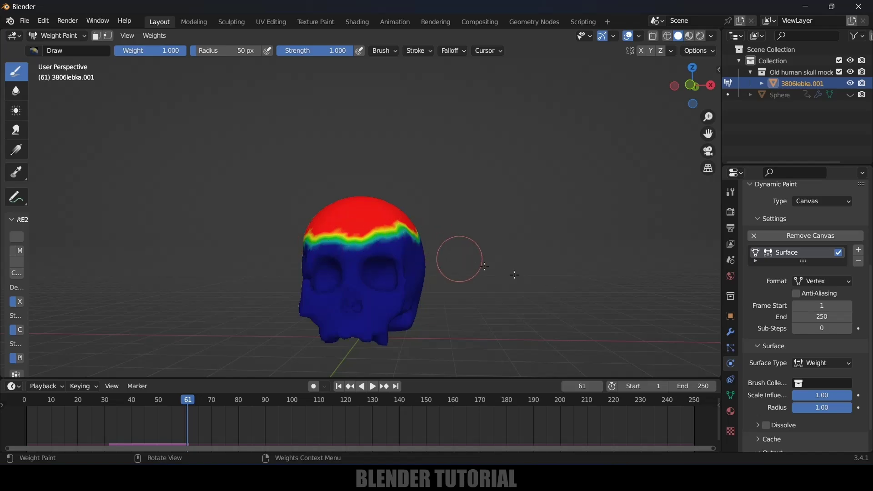
{"action": "left_click", "coordinate": [732, 334]}
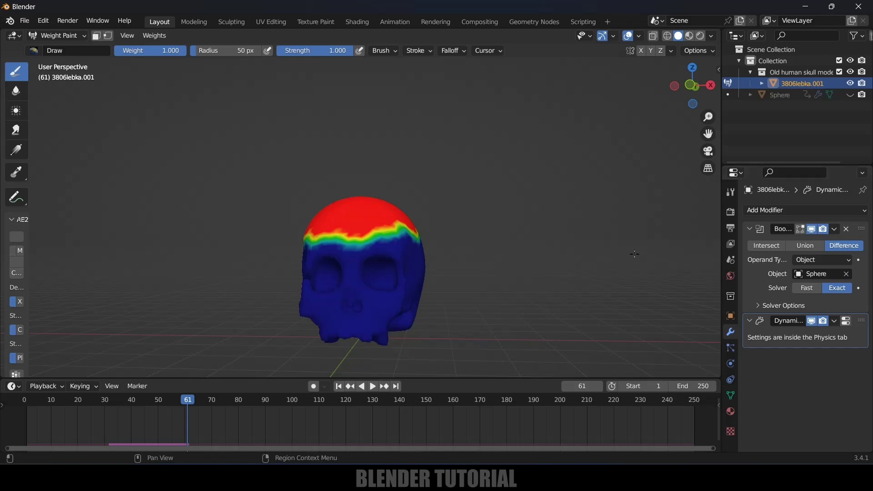
Return the skull to Object Mode and duplicate it in place.
{"action": "left_click", "coordinate": [57, 36]}
{"action": "left_click", "coordinate": [59, 48]}
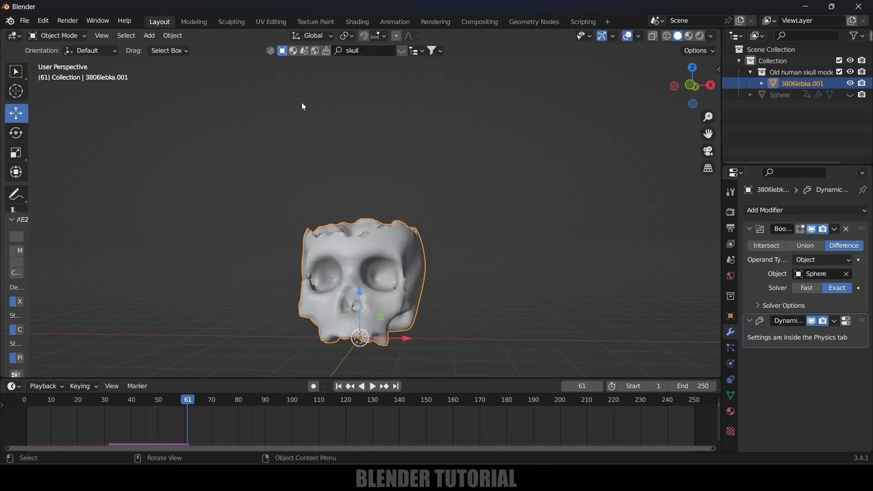
{"action": "middle_click_drag", "start_coordinate": [303, 106], "coordinate": [464, 197]}
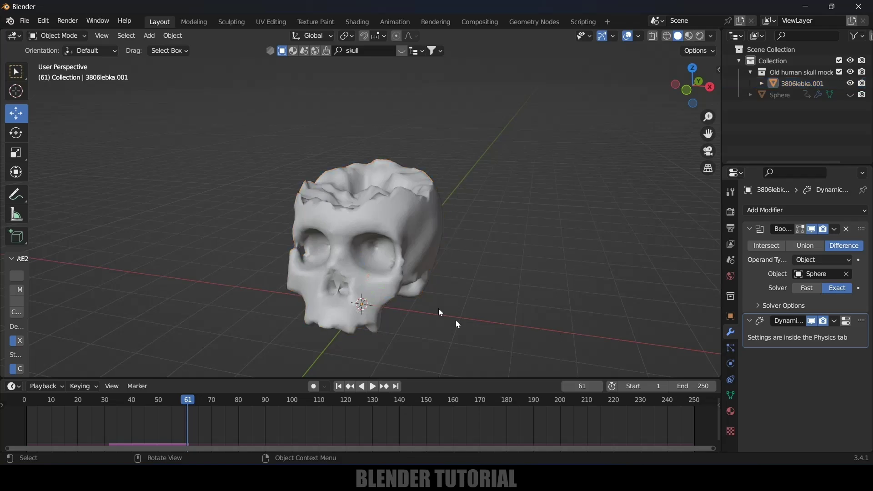
{"action": "key", "text": "shift+d"}
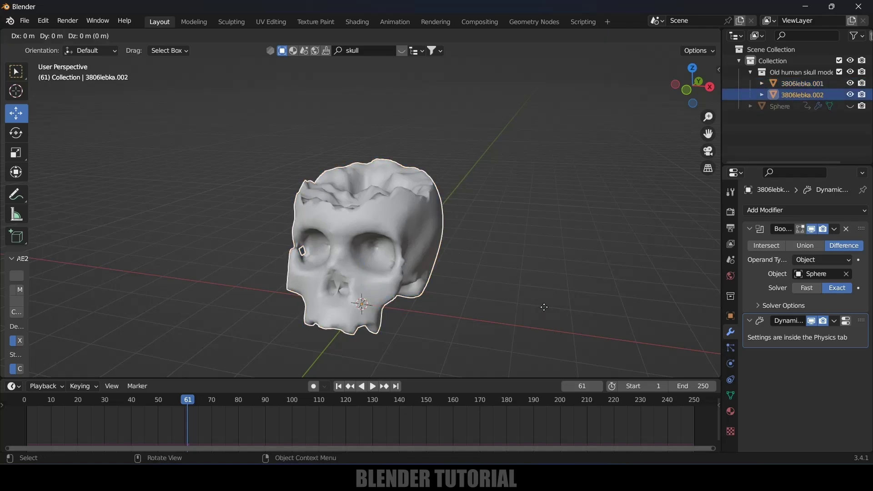
{"action": "right_click", "coordinate": [546, 311]}
{"action": "scroll", "coordinate": [546, 311], "scroll_direction": "down", "scroll_amount": 1}
{"action": "scroll", "coordinate": [546, 310], "scroll_direction": "down", "scroll_amount": 2}
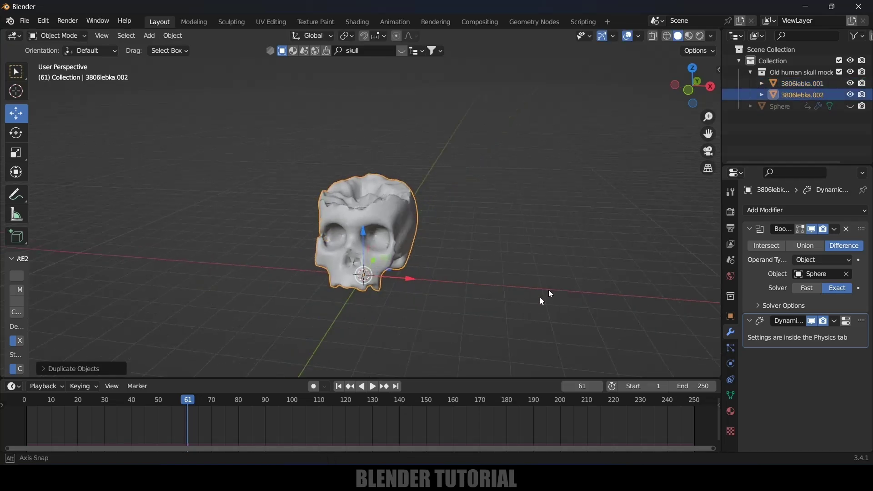
Rename the duplicated skull as "mask" and hide the original skull.
{"action": "double_click", "coordinate": [801, 95]}
{"action": "type", "text": "mask"}
{"action": "key", "text": "Return"}
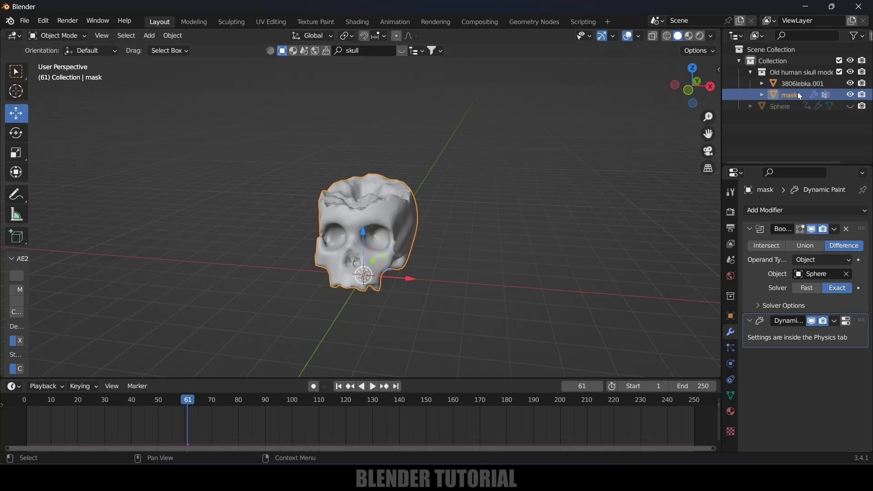
{"action": "left_click", "coordinate": [801, 84]}
{"action": "left_click", "coordinate": [851, 84]}
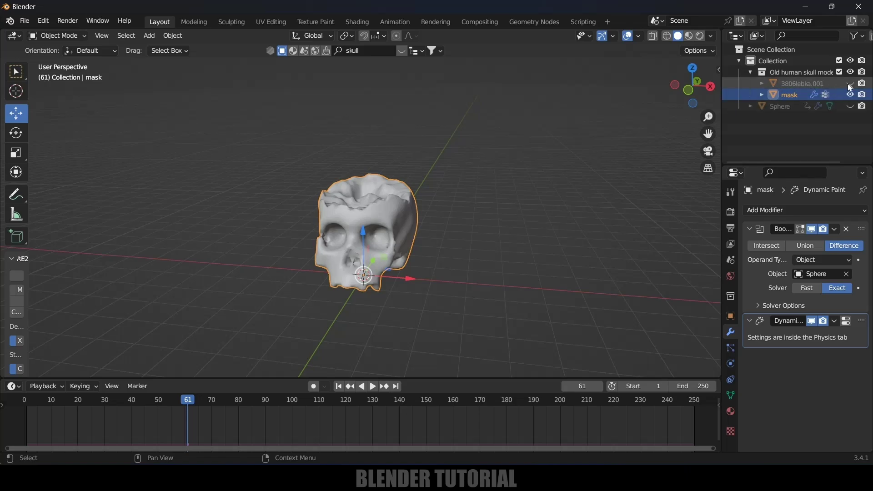
Add a Mask modifier to the mask object with the "points" vertex group and inspect the remaining cut-edge geometry.
{"action": "left_click", "coordinate": [789, 95]}
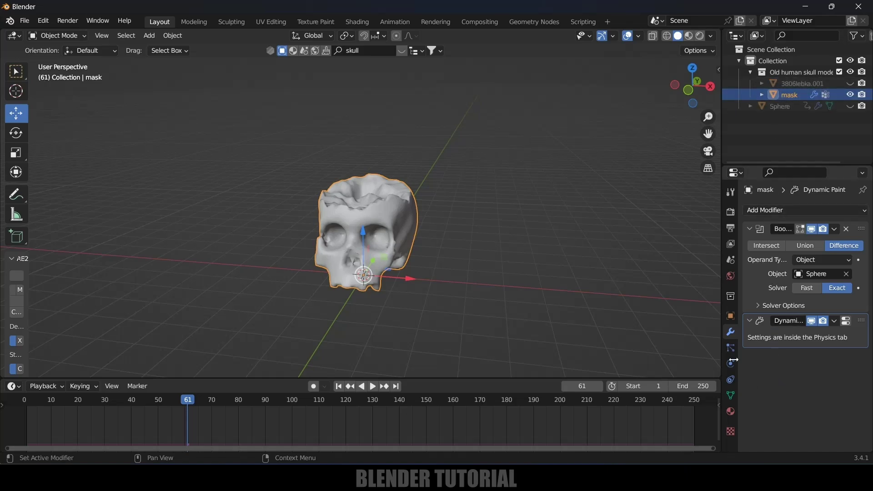
{"action": "left_click", "coordinate": [768, 211]}
{"action": "left_click", "coordinate": [634, 327]}
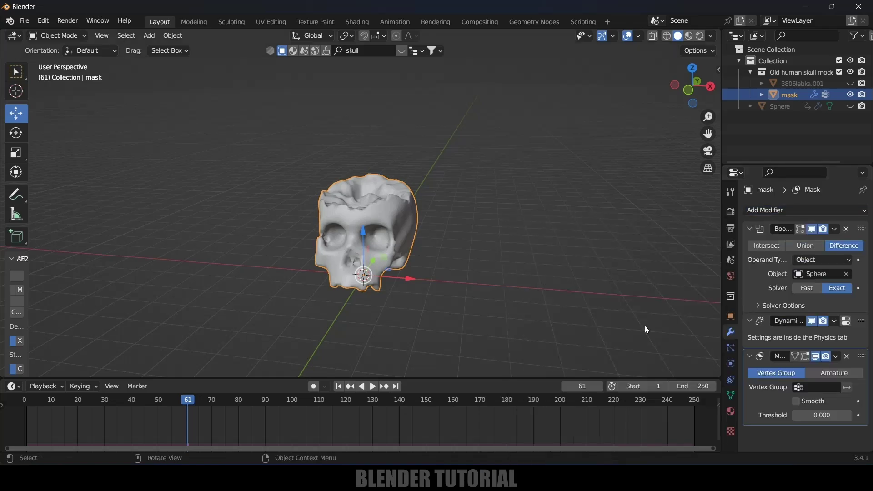
{"action": "left_click", "coordinate": [817, 387]}
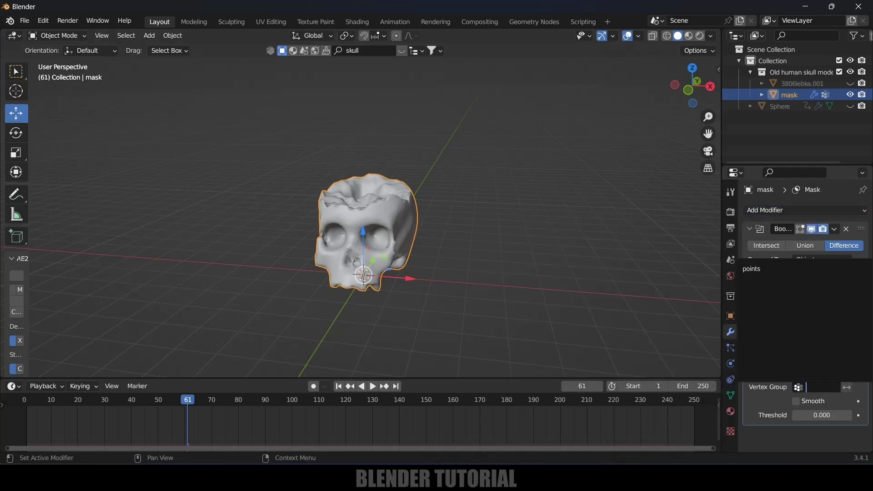
{"action": "left_click", "coordinate": [762, 271]}
{"action": "middle_click_drag", "start_coordinate": [484, 235], "coordinate": [291, 208]}
{"action": "middle_click_drag", "start_coordinate": [541, 269], "coordinate": [510, 253]}
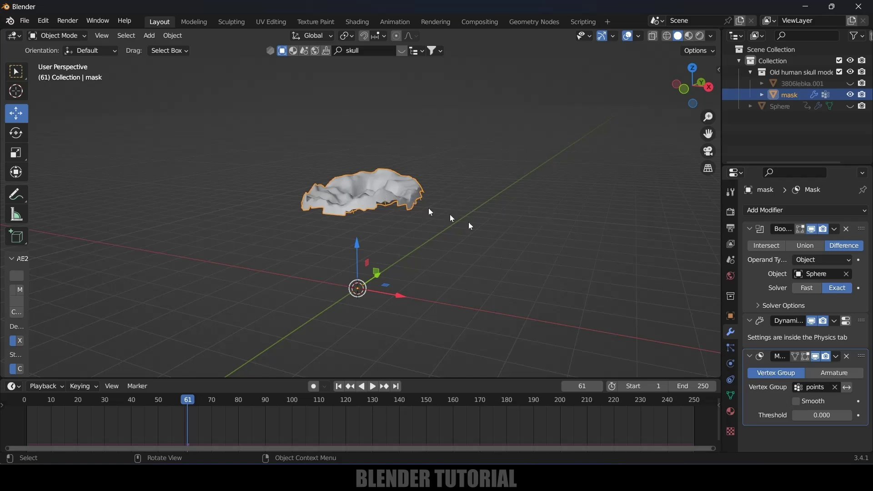
{"action": "middle_click_drag", "start_coordinate": [431, 211], "coordinate": [455, 254]}
{"action": "middle_click_drag", "start_coordinate": [499, 286], "coordinate": [401, 200]}
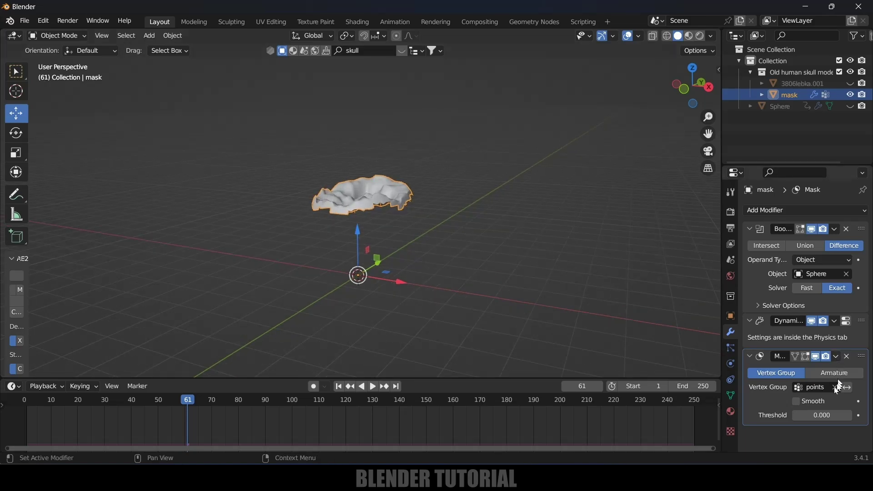
Add an emitter particle system to the mask object and play the animation to check where particles spawn.
{"action": "left_click", "coordinate": [731, 349]}
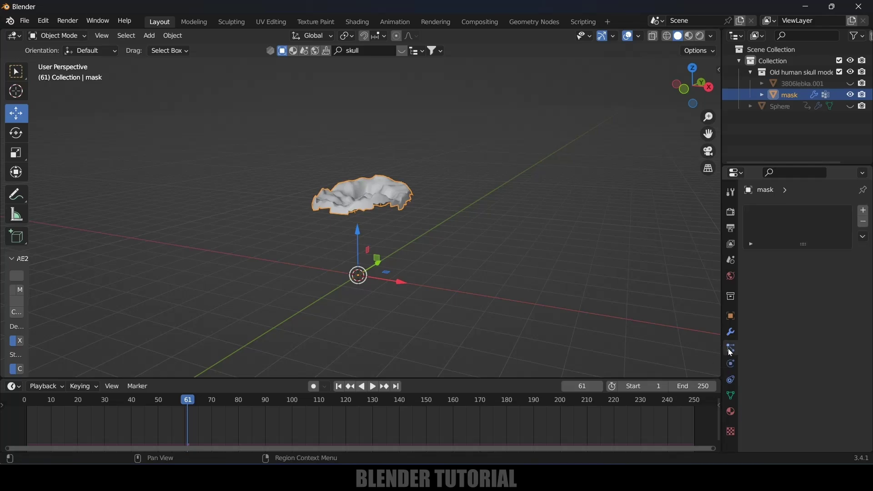
{"action": "left_click", "coordinate": [864, 212]}
{"action": "key", "text": "space"}
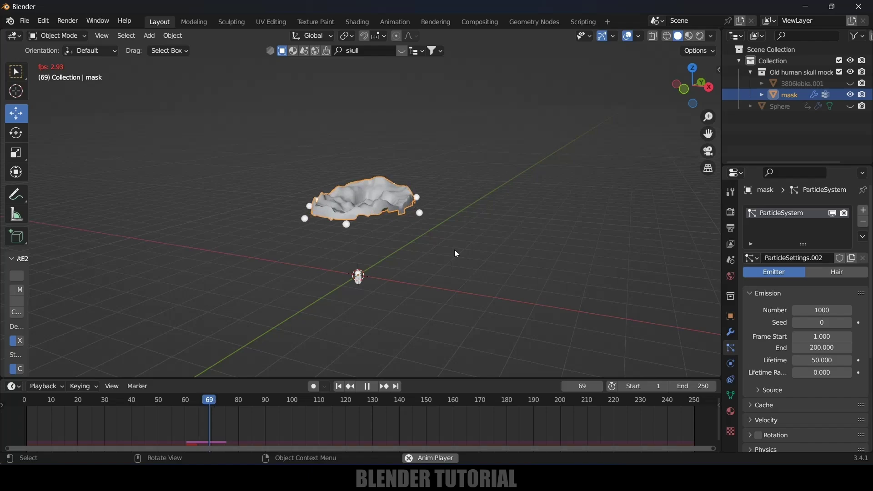
{"action": "key", "text": "space"}
{"action": "middle_click_drag", "start_coordinate": [437, 258], "coordinate": [406, 292], "text": "ctrl"}
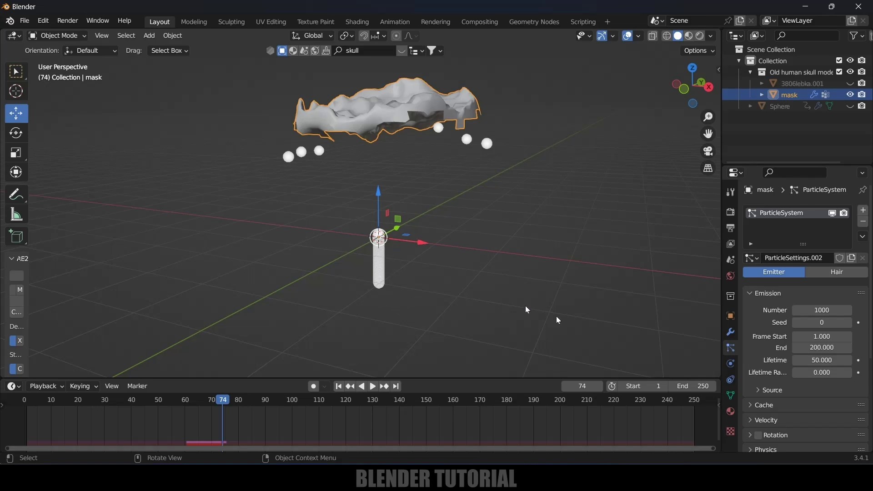
Set the particles to emit from Volume using the modifier stack, and play the animation from the first frame.
{"action": "scroll", "coordinate": [766, 362], "scroll_direction": "down", "scroll_amount": 5}
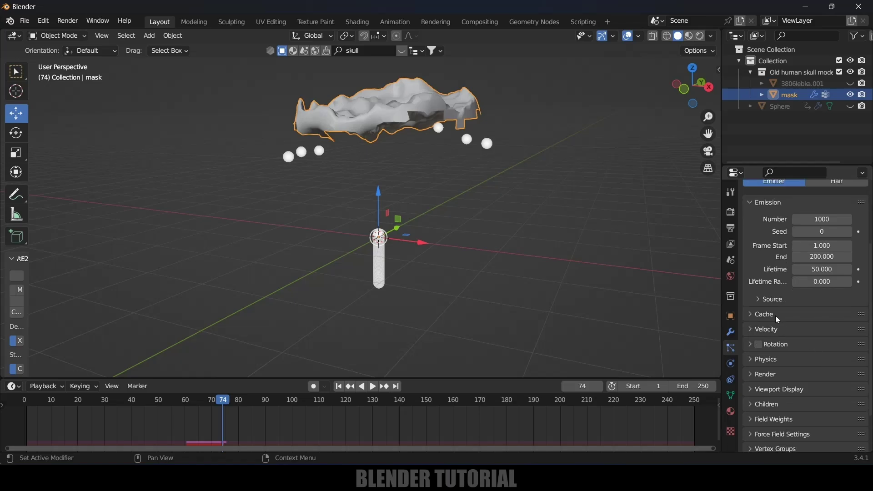
{"action": "left_click", "coordinate": [762, 300]}
{"action": "scroll", "coordinate": [781, 321], "scroll_direction": "down", "scroll_amount": 1}
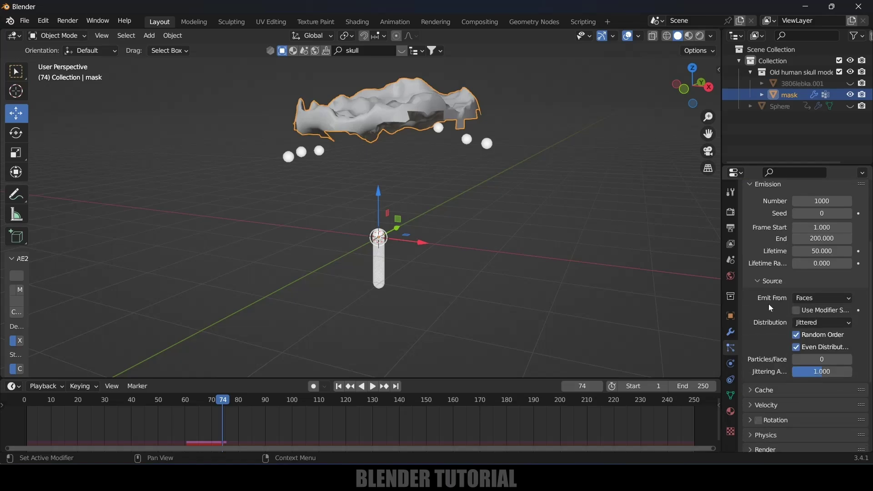
{"action": "left_click", "coordinate": [813, 298]}
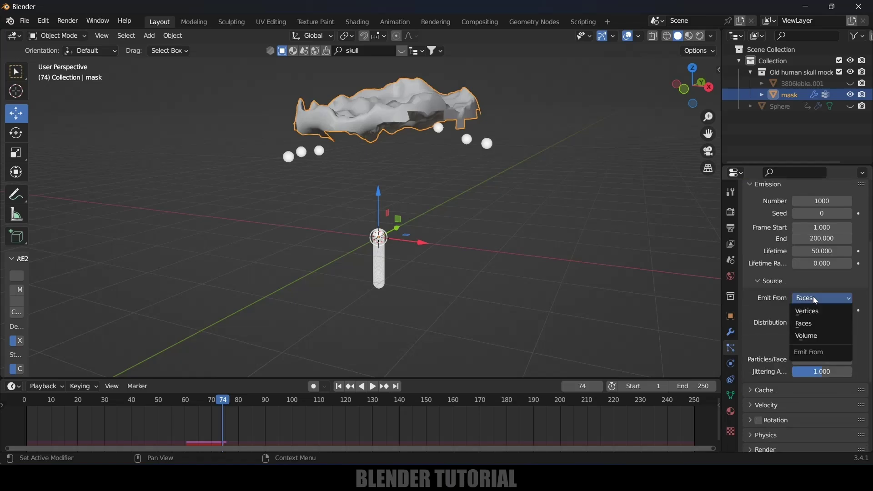
{"action": "left_click", "coordinate": [811, 337]}
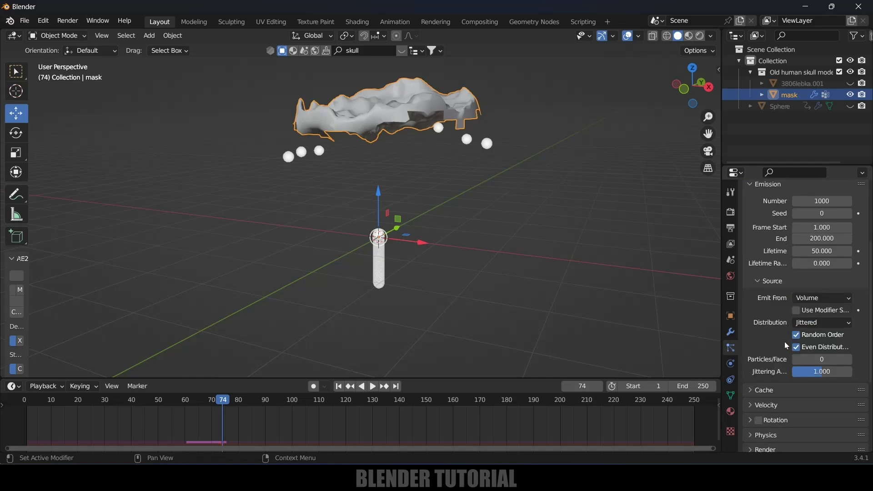
{"action": "left_click", "coordinate": [798, 311]}
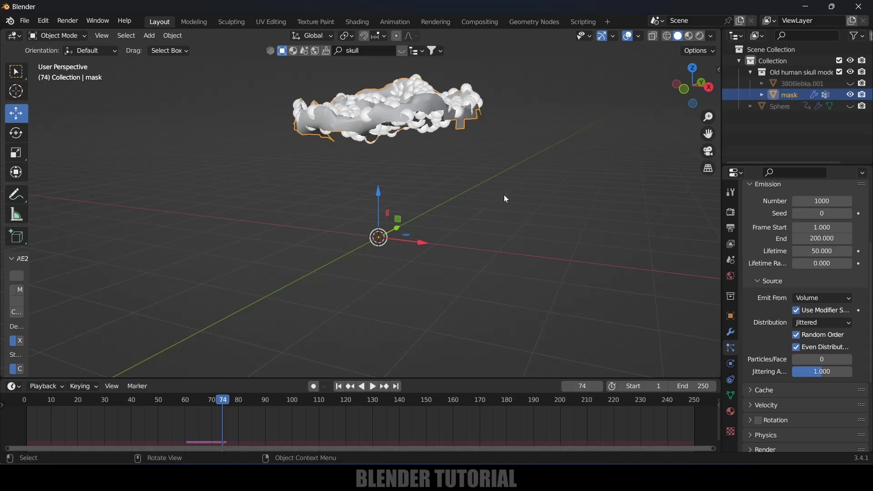
{"action": "scroll", "coordinate": [505, 195], "scroll_direction": "down", "scroll_amount": 3}
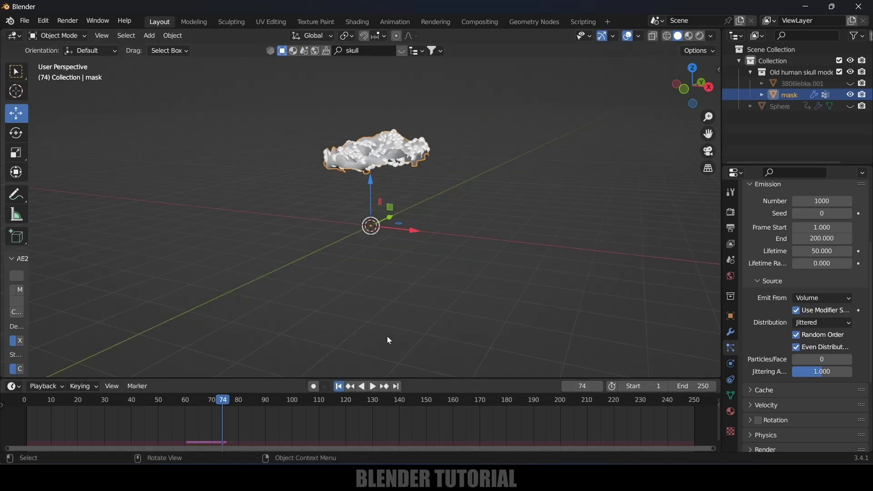
{"action": "key", "text": "shift+Left"}
{"action": "key", "text": "space"}
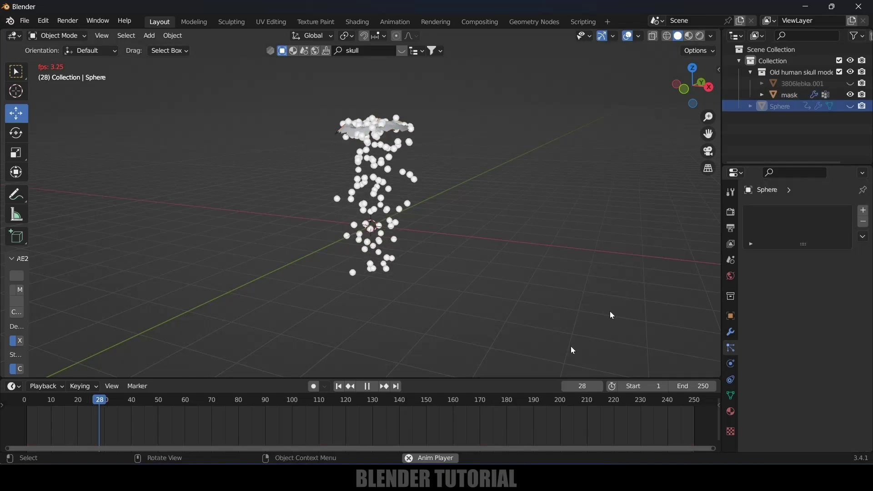
{"action": "key", "text": "space"}
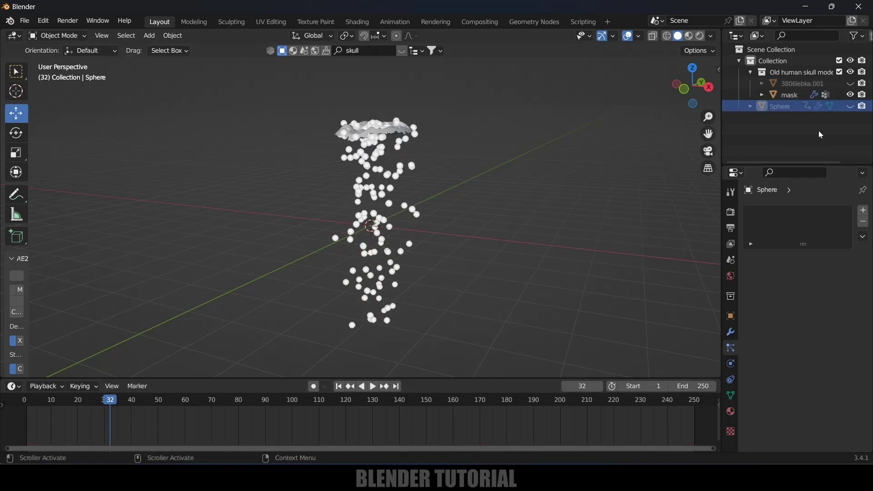
Unhide the sphere, check its position at its last keyframe on frame 180, and return to the first frame.
{"action": "left_click", "coordinate": [851, 106]}
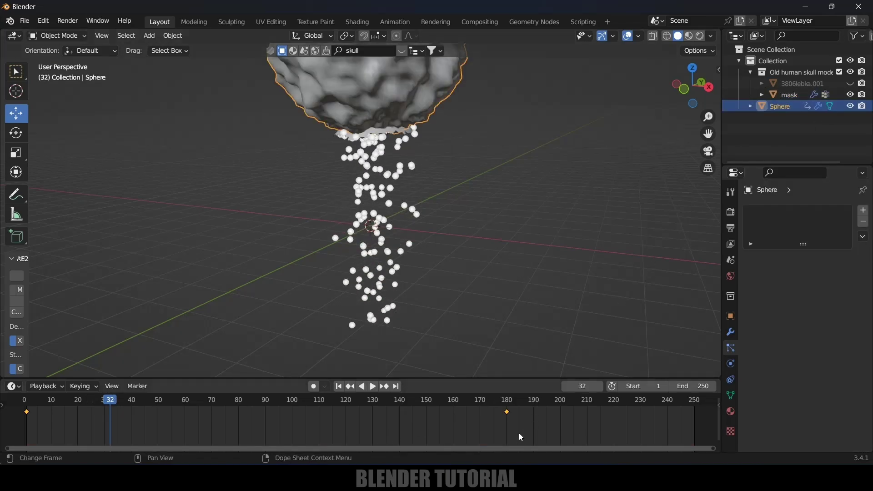
{"action": "left_click", "coordinate": [509, 407]}
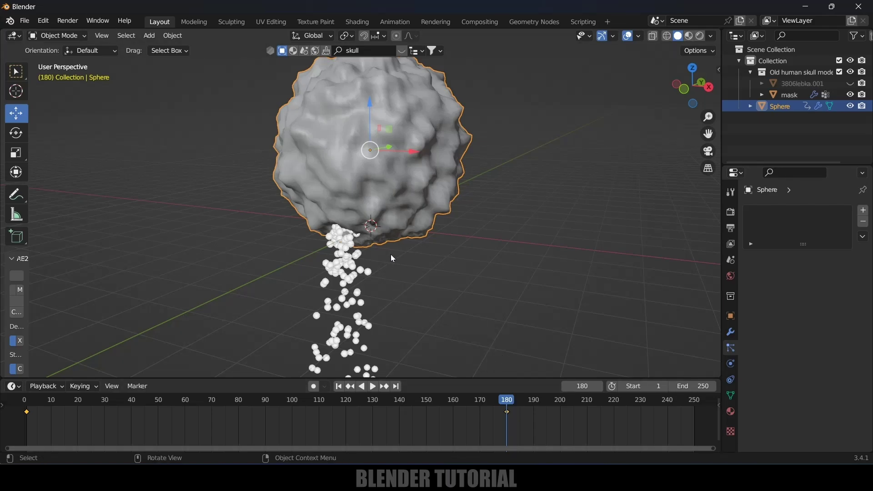
{"action": "left_click", "coordinate": [338, 386]}
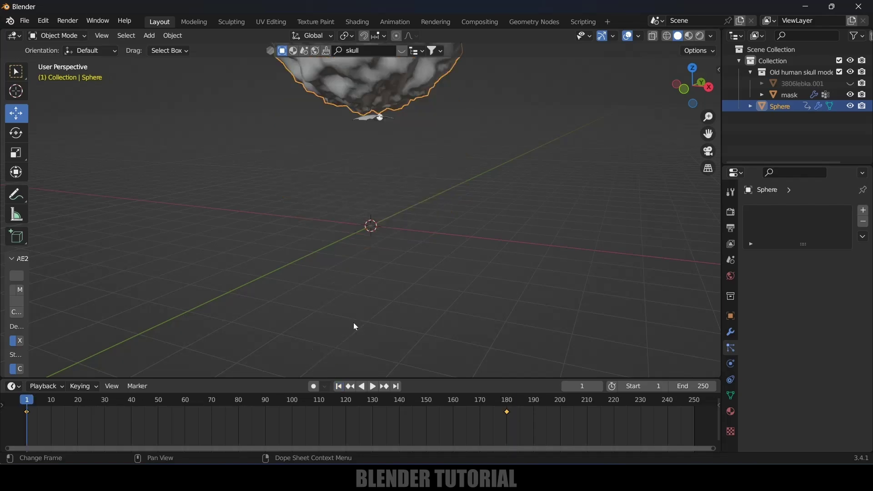
Set the mask's particle emission to end at frame 180 with a lifetime of 200, and preview the animation.
{"action": "left_click", "coordinate": [790, 95]}
{"action": "scroll", "coordinate": [757, 316], "scroll_direction": "down", "scroll_amount": 1}
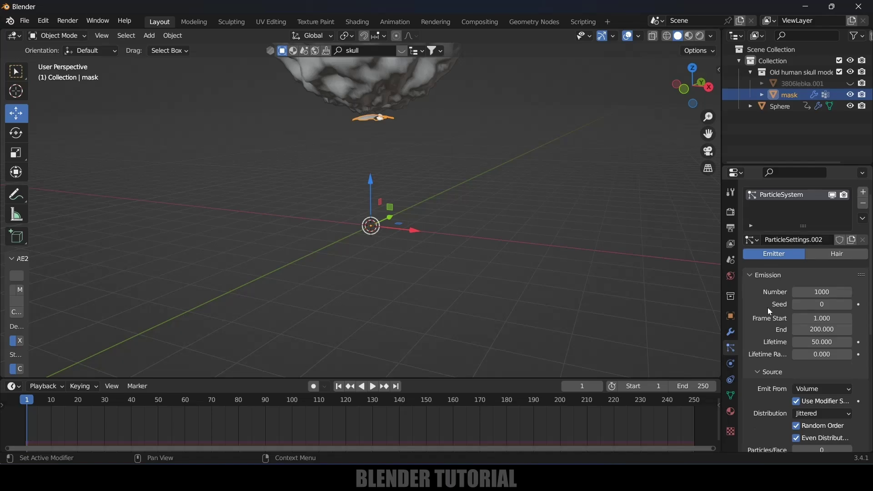
{"action": "scroll", "coordinate": [767, 280], "scroll_direction": "down", "scroll_amount": 3}
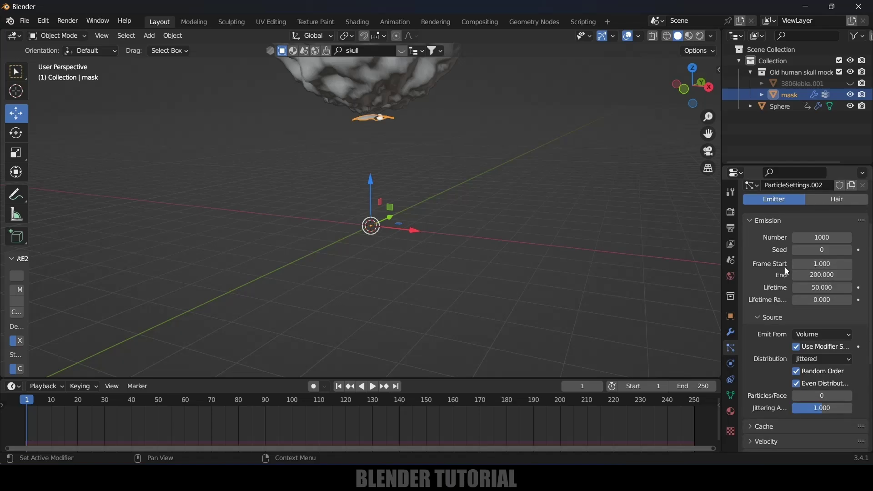
{"action": "double_click", "coordinate": [811, 275]}
{"action": "type", "text": "180"}
{"action": "key", "text": "Return"}
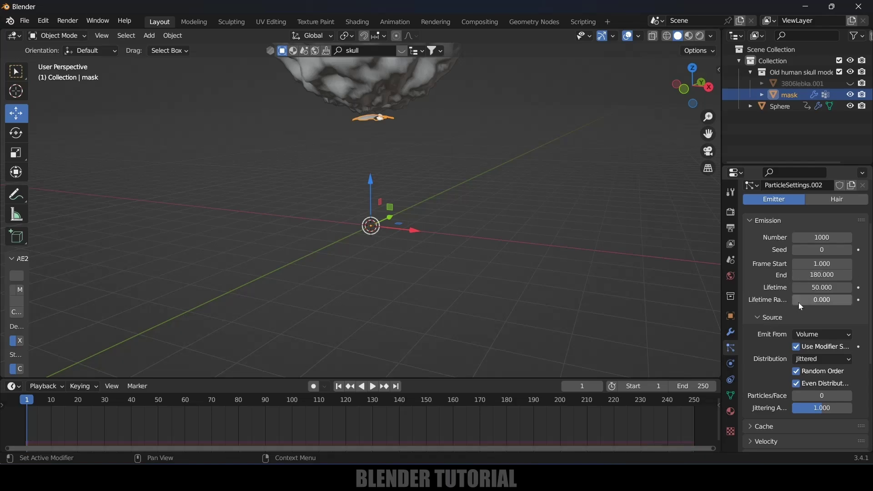
{"action": "double_click", "coordinate": [802, 287]}
{"action": "type", "text": "200"}
{"action": "key", "text": "Return"}
{"action": "key", "text": "space"}
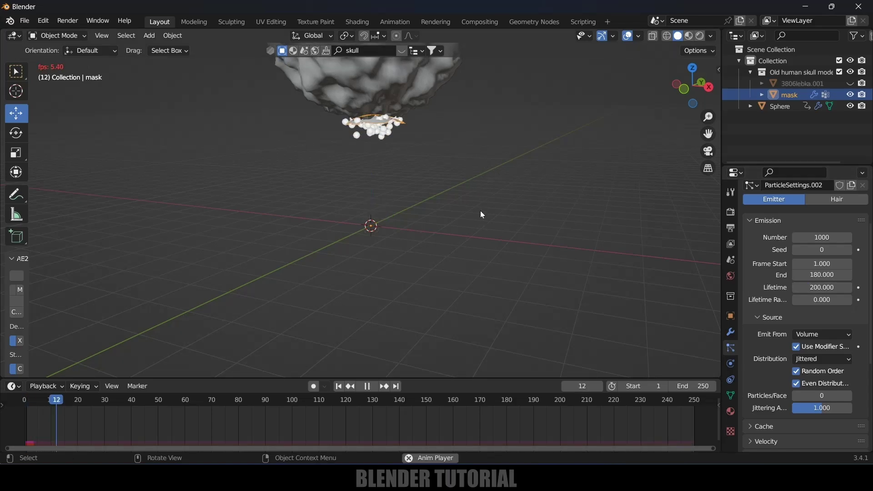
{"action": "key", "text": "space"}
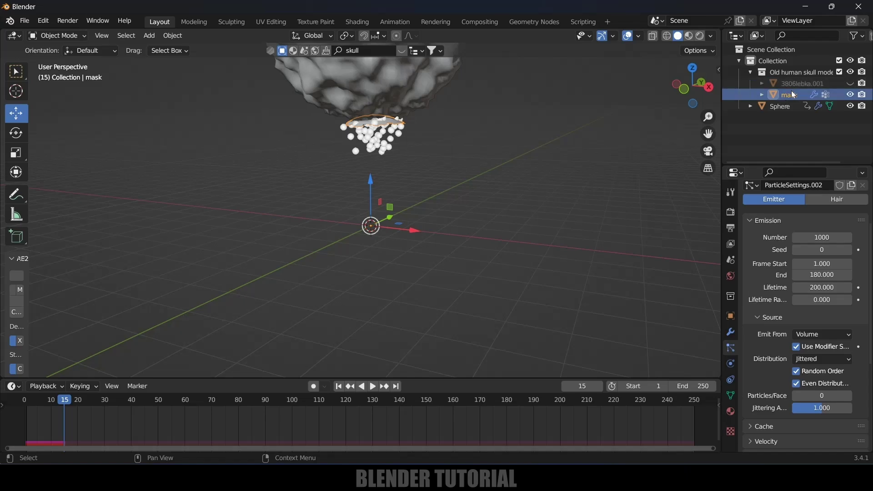
Set the gravity field weight of the mask's particles to 0 and play the animation to check their motion.
{"action": "scroll", "coordinate": [764, 348], "scroll_direction": "down", "scroll_amount": 5}
{"action": "scroll", "coordinate": [764, 348], "scroll_direction": "down", "scroll_amount": 4}
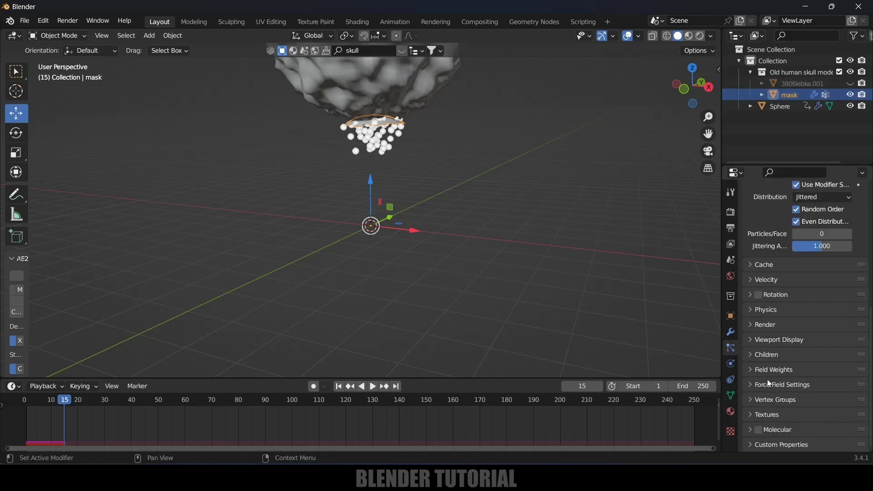
{"action": "left_click", "coordinate": [756, 373]}
{"action": "scroll", "coordinate": [754, 368], "scroll_direction": "down", "scroll_amount": 6}
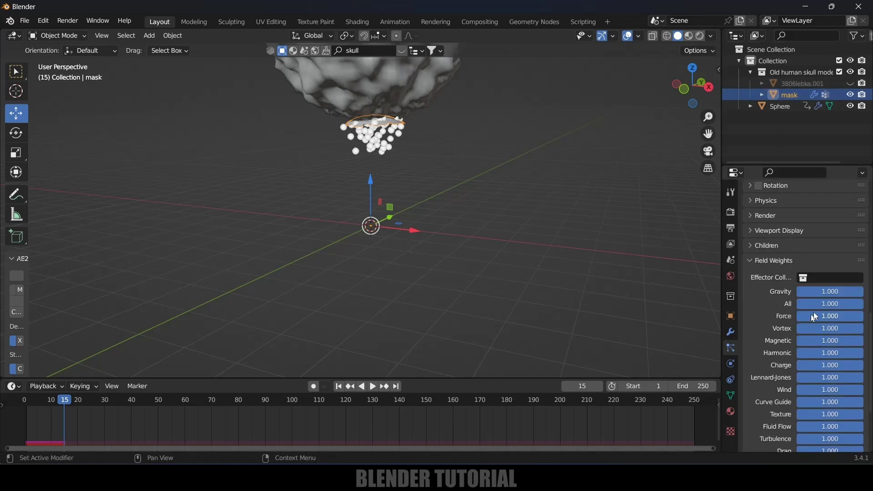
{"action": "left_click", "coordinate": [830, 291]}
{"action": "type", "text": "0"}
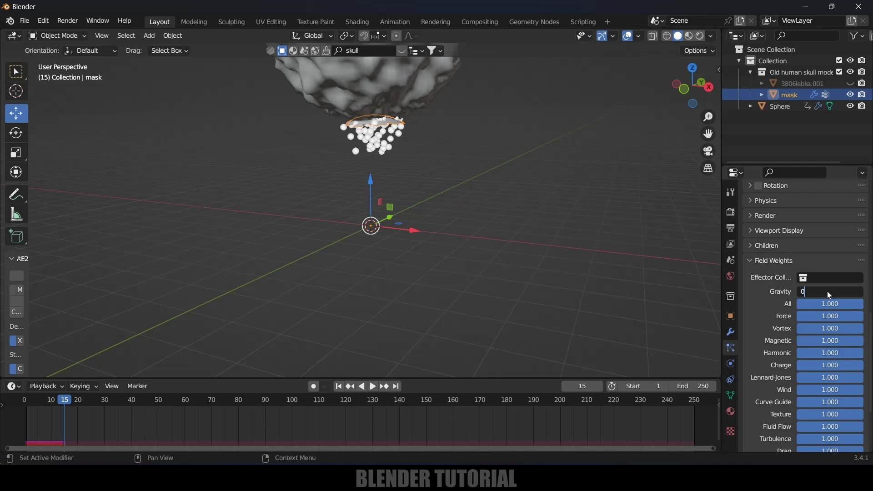
{"action": "key", "text": "Return"}
{"action": "key", "text": "space"}
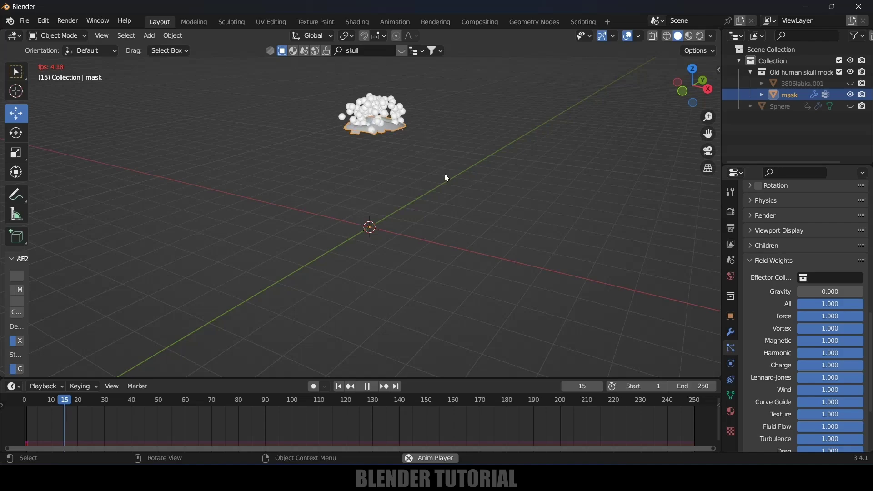
{"action": "left_click", "coordinate": [366, 387]}
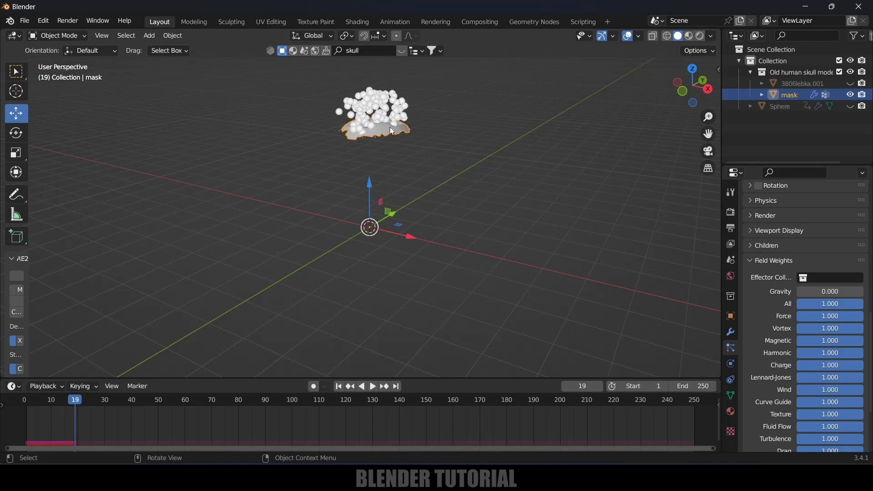
Play the imported butterfly model's animation from the first frame to inspect how its wings flap.
{"action": "middle_click_drag", "start_coordinate": [498, 214], "coordinate": [487, 246]}
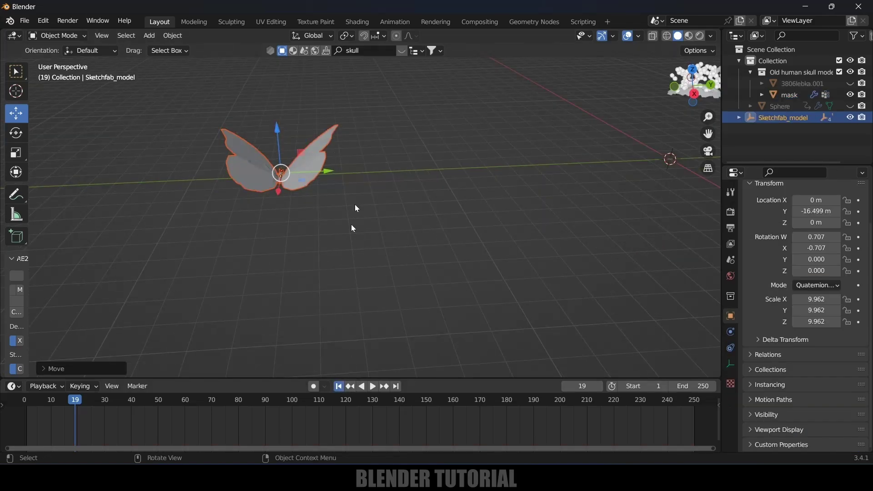
{"action": "key", "text": "shift+Left"}
{"action": "key", "text": "space"}
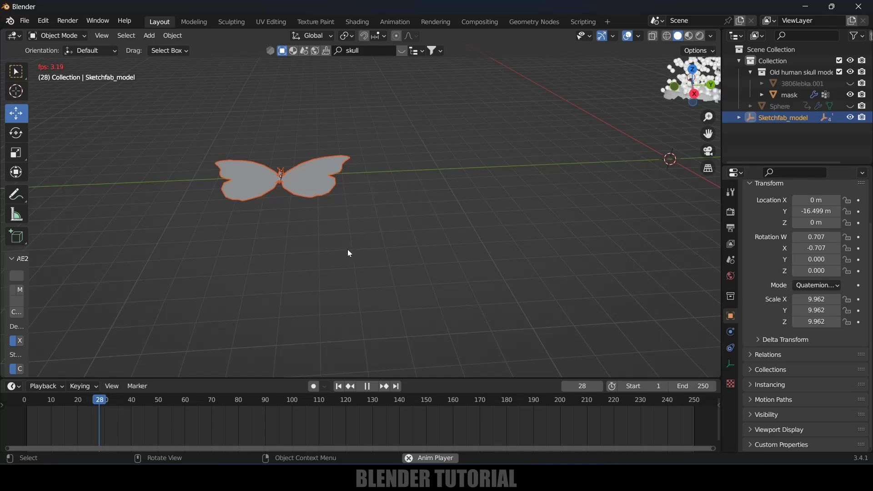
{"action": "left_click", "coordinate": [73, 400]}
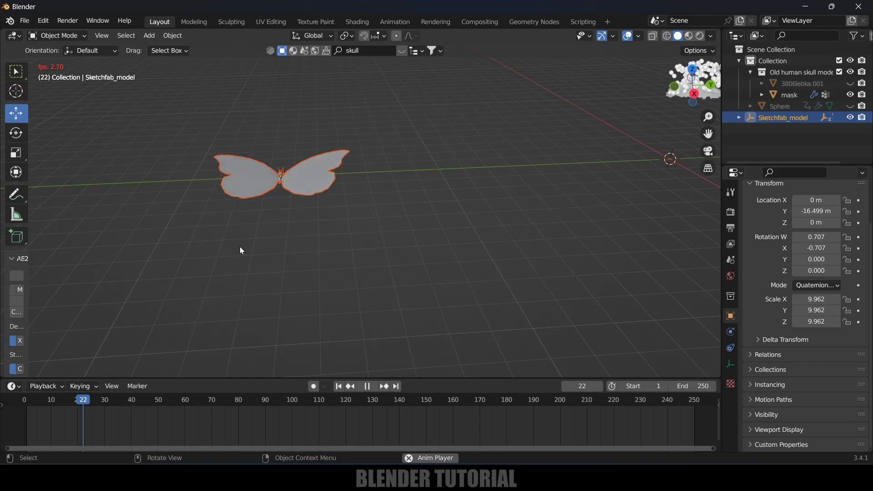
{"action": "key", "text": "space"}
{"action": "middle_click_drag", "start_coordinate": [282, 298], "coordinate": [179, 313]}
Change the timeline area to an enlarged Graph Editor and display the curves of unselected objects too.
{"action": "left_click", "coordinate": [21, 389]}
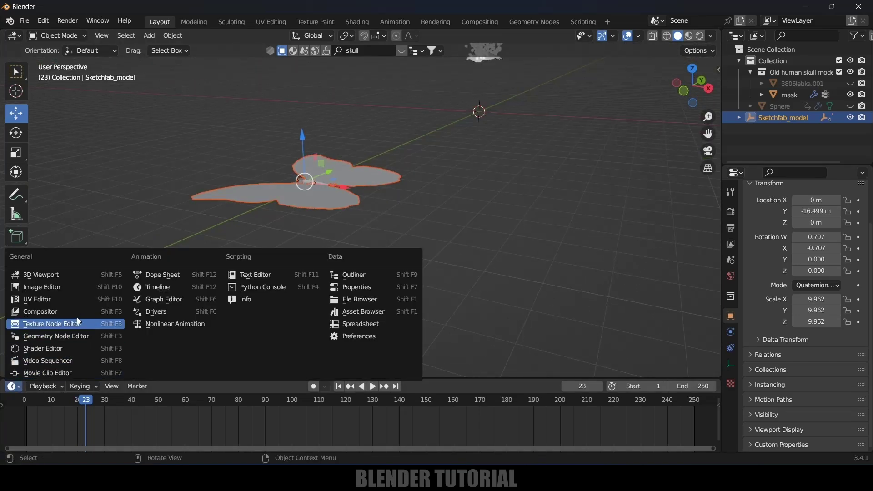
{"action": "left_click", "coordinate": [164, 300]}
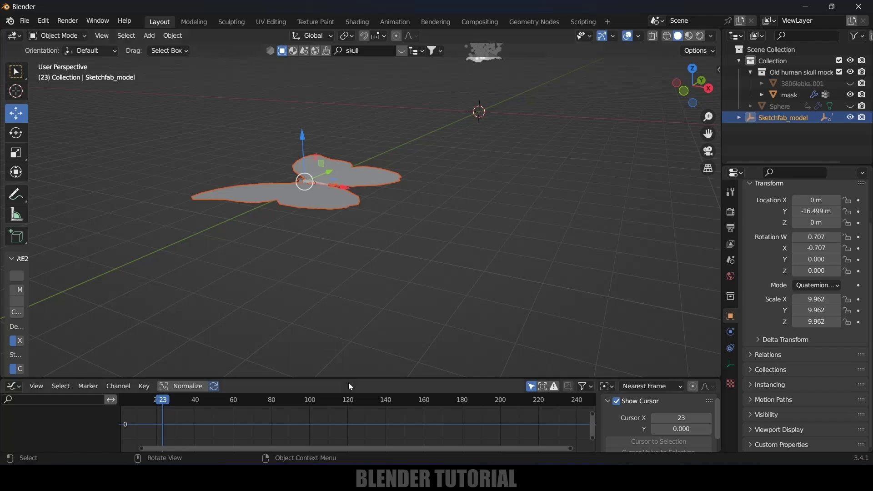
{"action": "left_click_drag", "start_coordinate": [346, 379], "coordinate": [347, 315]}
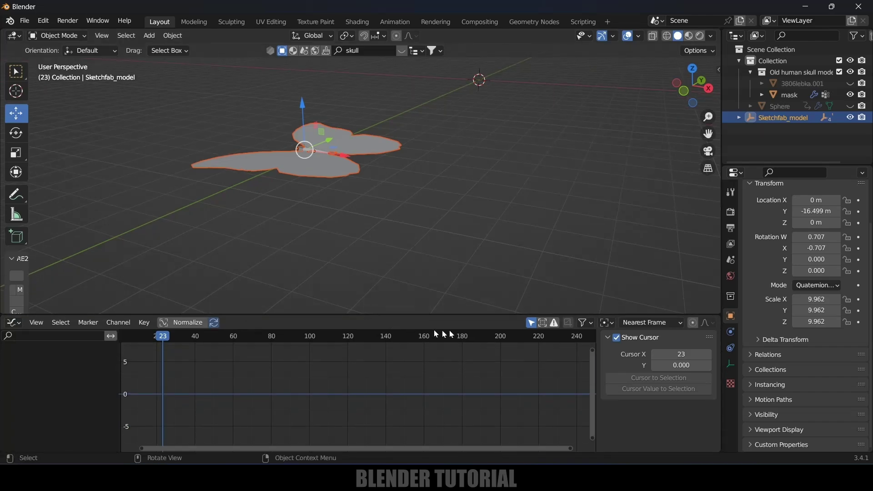
{"action": "left_click", "coordinate": [534, 324]}
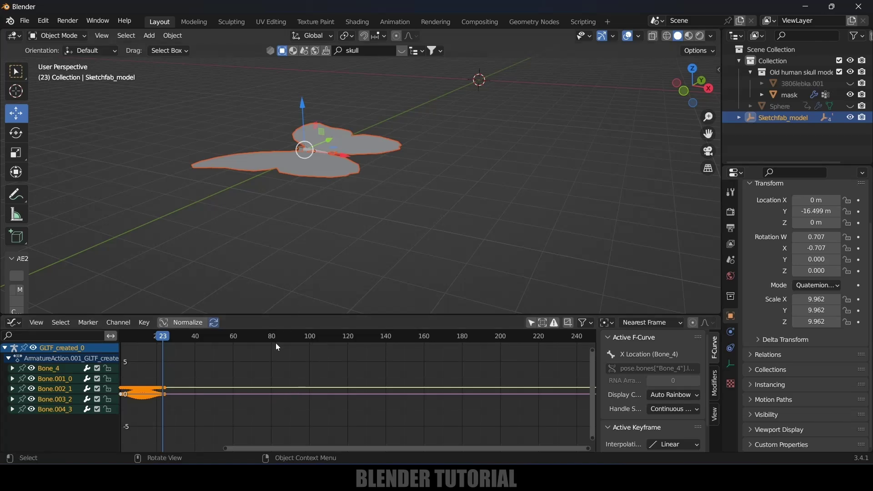
Make all of the first butterfly's animation curves cyclic and play the animation.
{"action": "left_click", "coordinate": [274, 372]}
{"action": "key", "text": "a"}
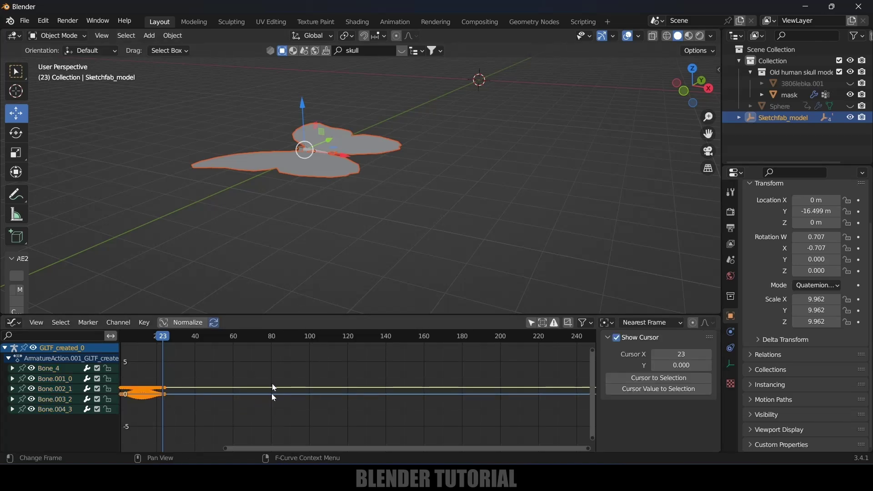
{"action": "key", "text": "shift+e"}
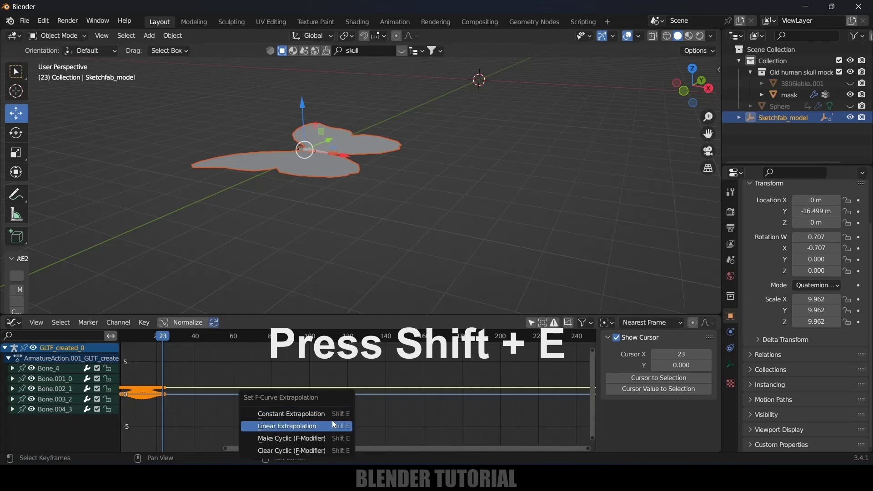
{"action": "left_click", "coordinate": [302, 439]}
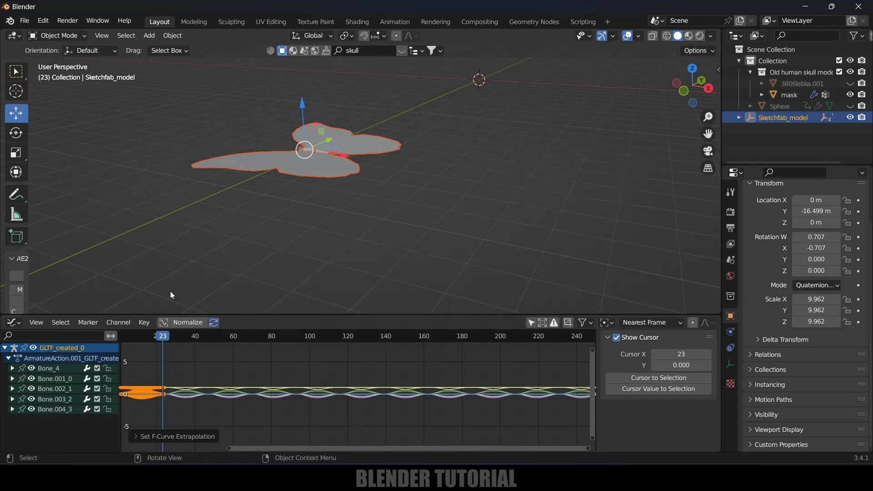
{"action": "key", "text": "space"}
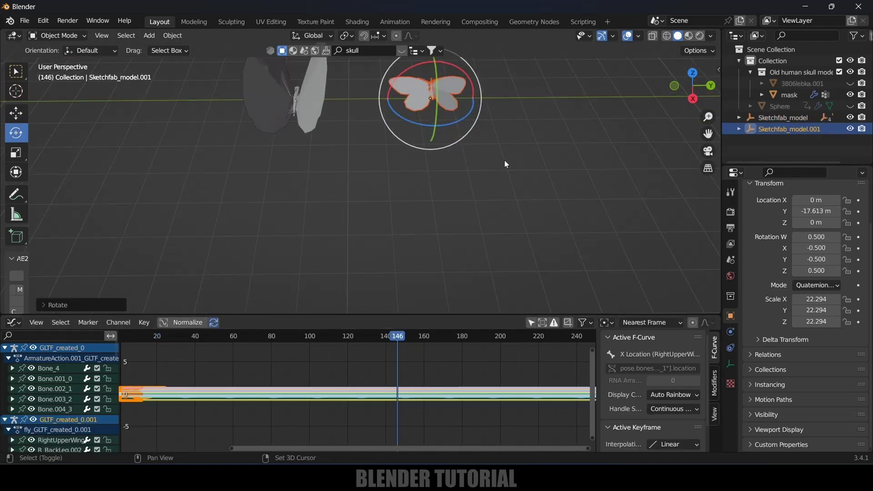
Select the second butterfly's armature, make its animation curves cyclic, and play the looping flight.
{"action": "middle_click_drag", "start_coordinate": [504, 160], "coordinate": [436, 235], "text": "shift"}
{"action": "left_click", "coordinate": [411, 208]}
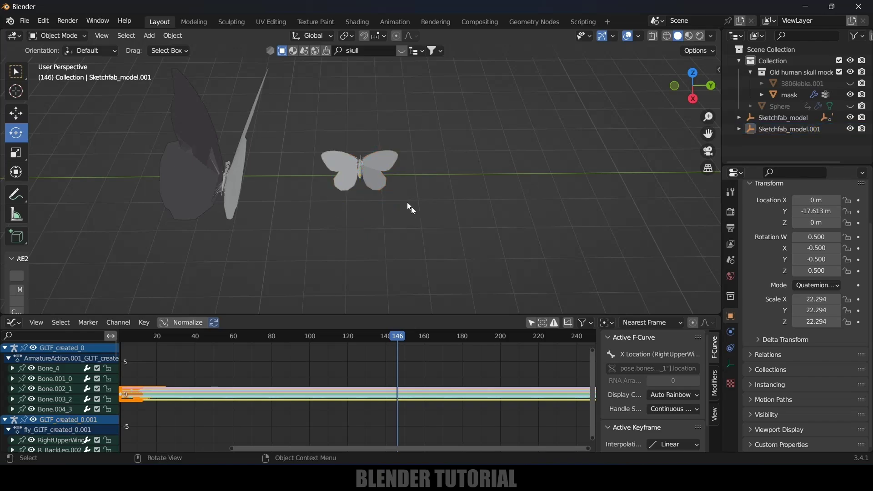
{"action": "left_click", "coordinate": [362, 159]}
{"action": "scroll", "coordinate": [389, 222], "scroll_direction": "up", "scroll_amount": 10}
{"action": "scroll", "coordinate": [399, 205], "scroll_direction": "down", "scroll_amount": 5}
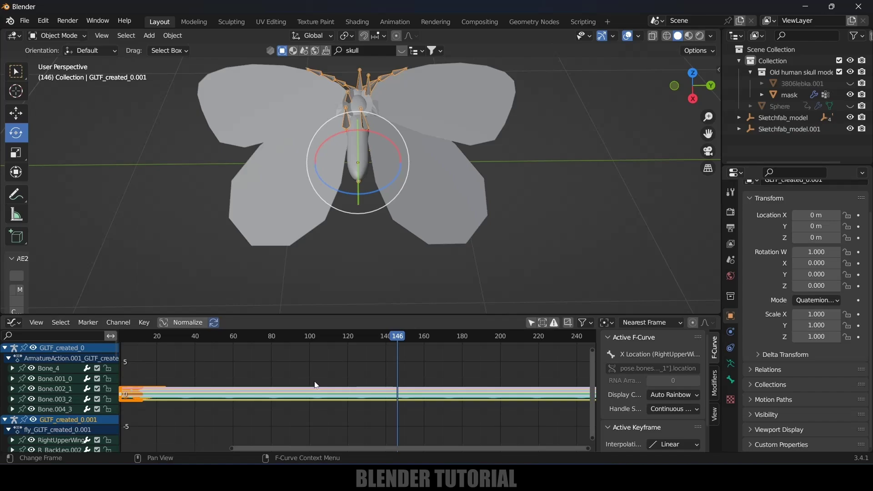
{"action": "key", "text": "shift+e"}
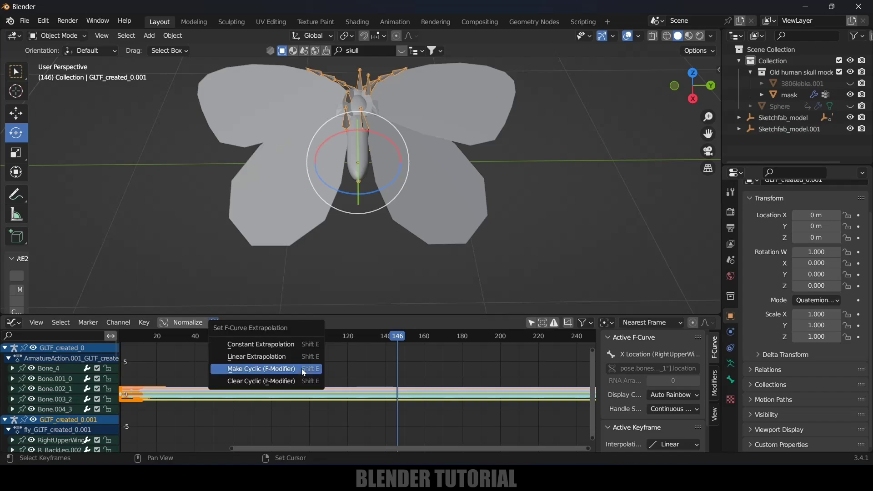
{"action": "left_click", "coordinate": [299, 368]}
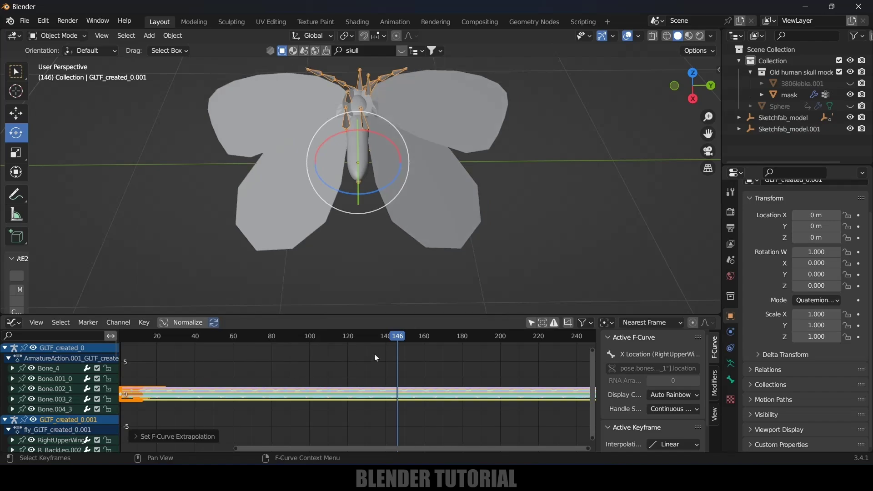
{"action": "key", "text": "space"}
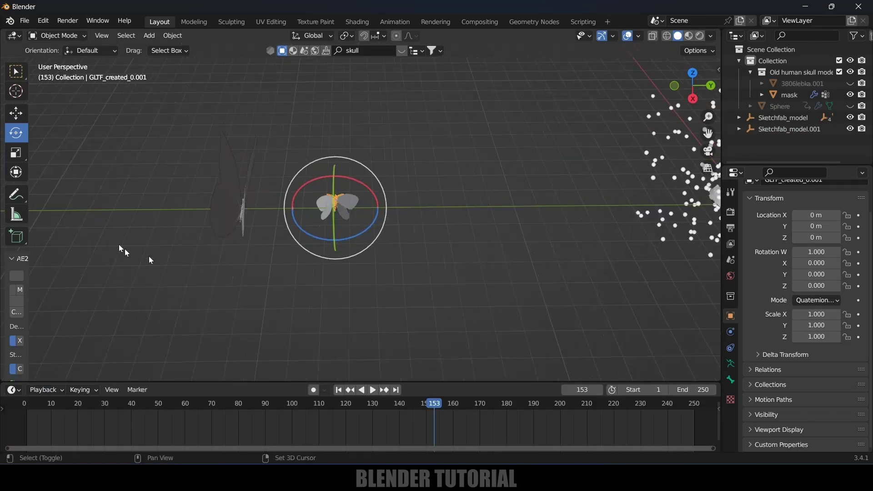
Move both butterfly models into a new collection named "butterflies".
{"action": "left_click_drag", "start_coordinate": [130, 103], "coordinate": [467, 315]}
{"action": "middle_click_drag", "start_coordinate": [468, 315], "coordinate": [448, 277]}
{"action": "key", "text": "m"}
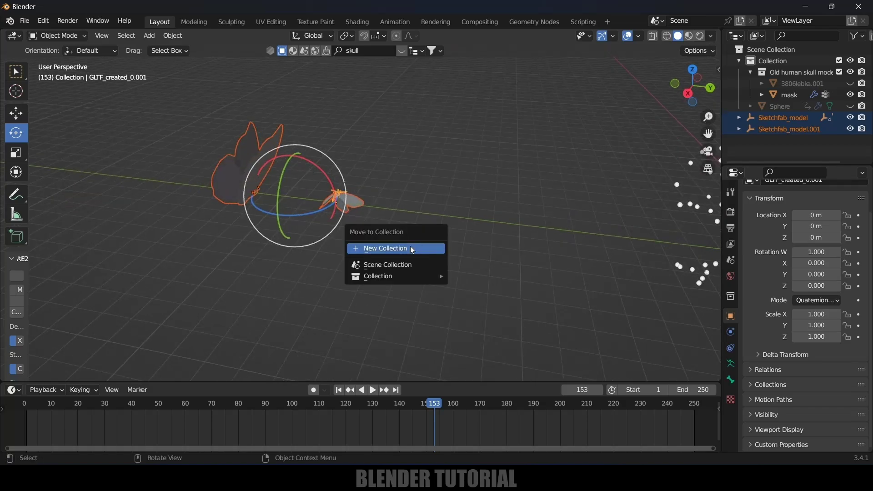
{"action": "left_click", "coordinate": [411, 248]}
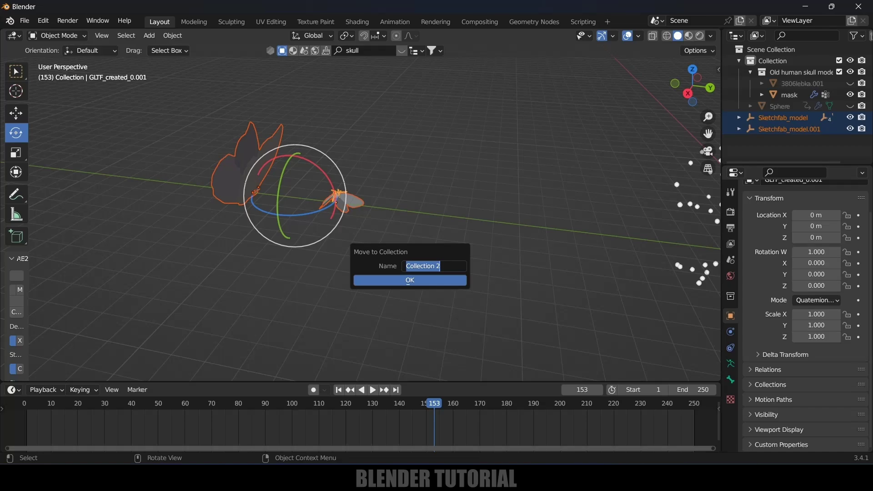
{"action": "type", "text": "butterflies"}
{"action": "key", "text": "Return"}
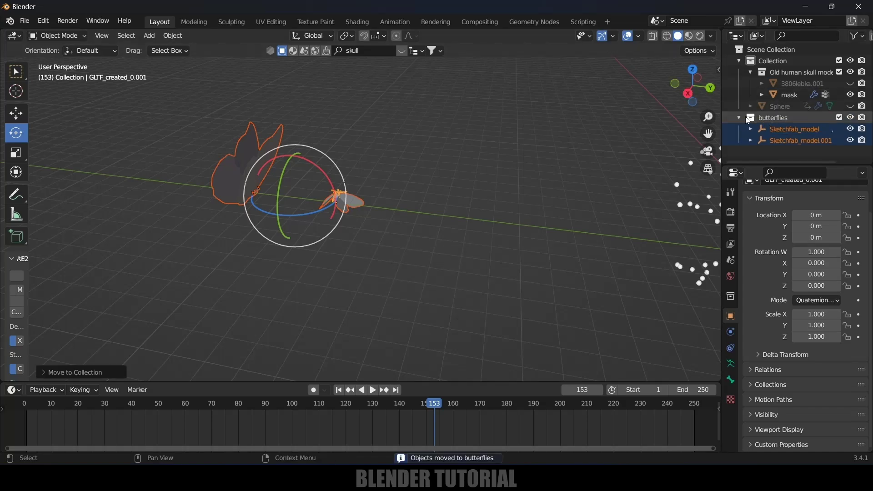
Return to the first frame and set the mask's particle system to render as Collection.
{"action": "middle_click_drag", "start_coordinate": [475, 213], "coordinate": [420, 204]}
{"action": "left_click", "coordinate": [412, 227]}
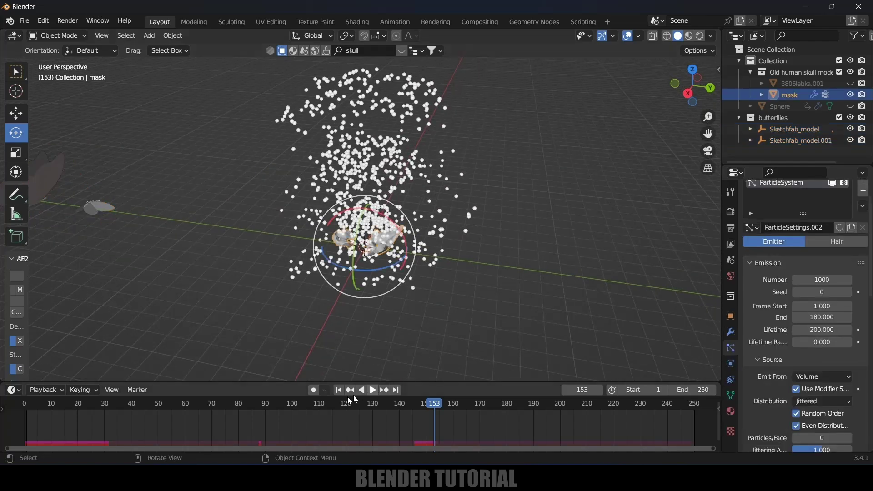
{"action": "left_click", "coordinate": [339, 390]}
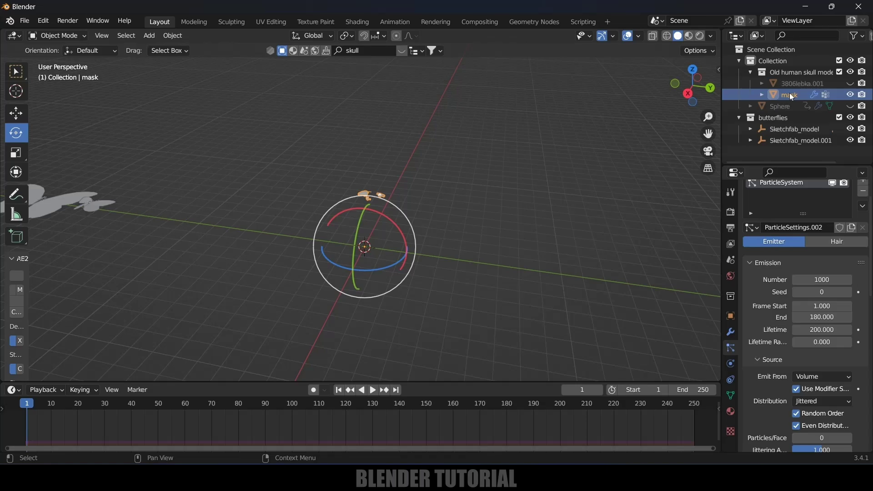
{"action": "scroll", "coordinate": [781, 377], "scroll_direction": "down", "scroll_amount": 6}
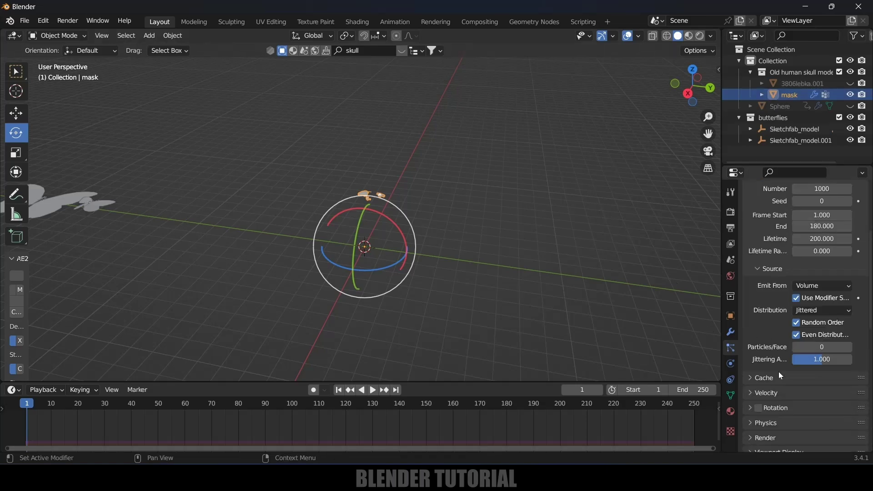
{"action": "scroll", "coordinate": [782, 377], "scroll_direction": "down", "scroll_amount": 2}
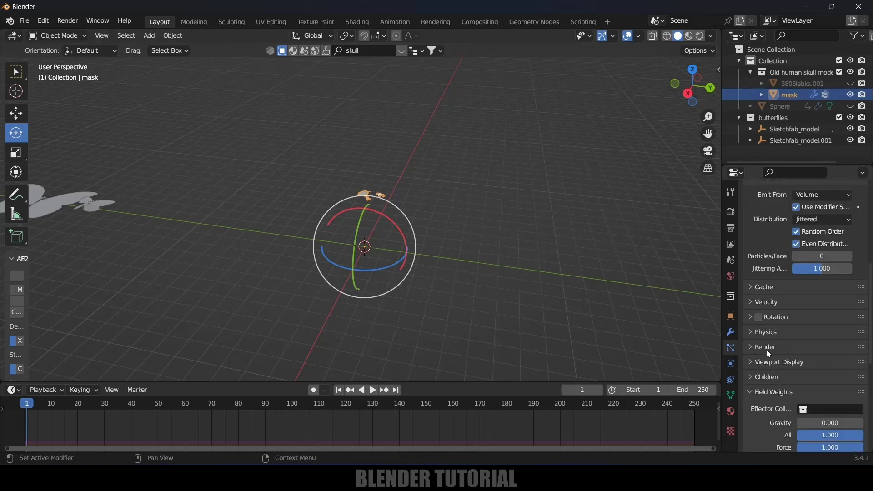
{"action": "left_click", "coordinate": [755, 348]}
{"action": "scroll", "coordinate": [767, 339], "scroll_direction": "down", "scroll_amount": 3}
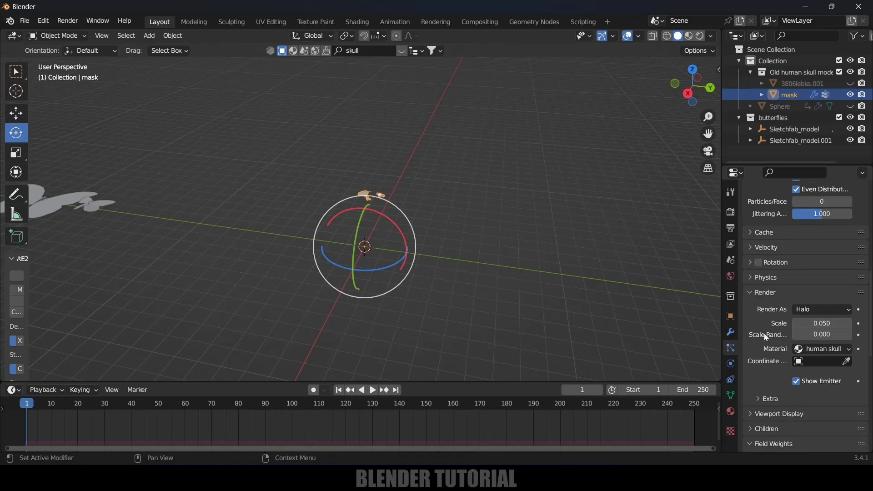
{"action": "left_click", "coordinate": [814, 313]}
{"action": "left_click", "coordinate": [790, 385]}
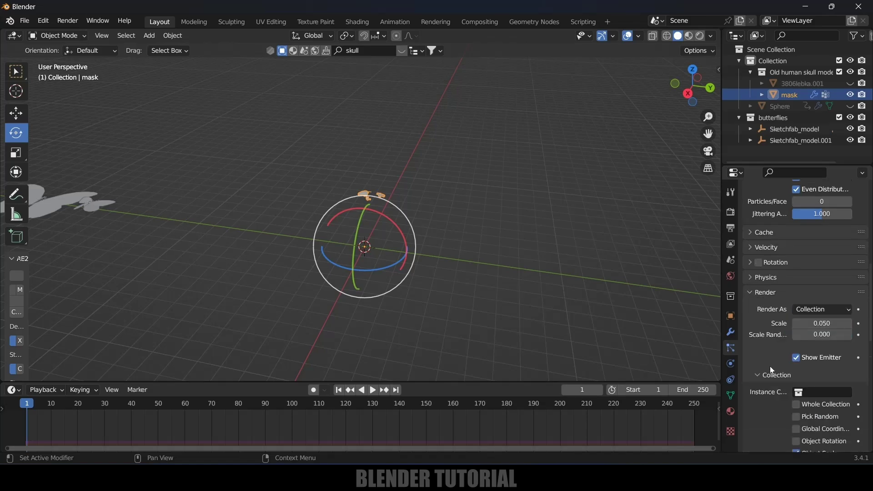
Assign the butterflies collection as the mask's particle instance collection and preview the emission.
{"action": "scroll", "coordinate": [796, 341], "scroll_direction": "down", "scroll_amount": 3}
{"action": "left_click", "coordinate": [808, 320]}
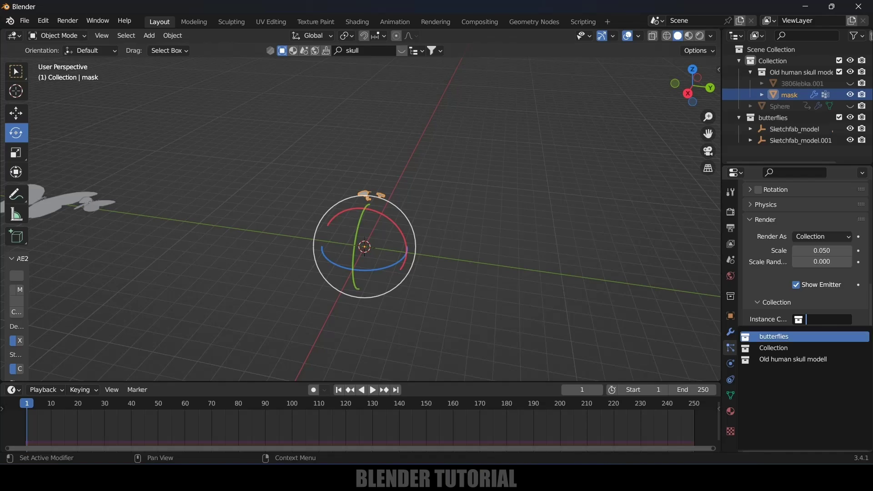
{"action": "left_click", "coordinate": [790, 337]}
{"action": "scroll", "coordinate": [523, 258], "scroll_direction": "up", "scroll_amount": 5, "text": "shift"}
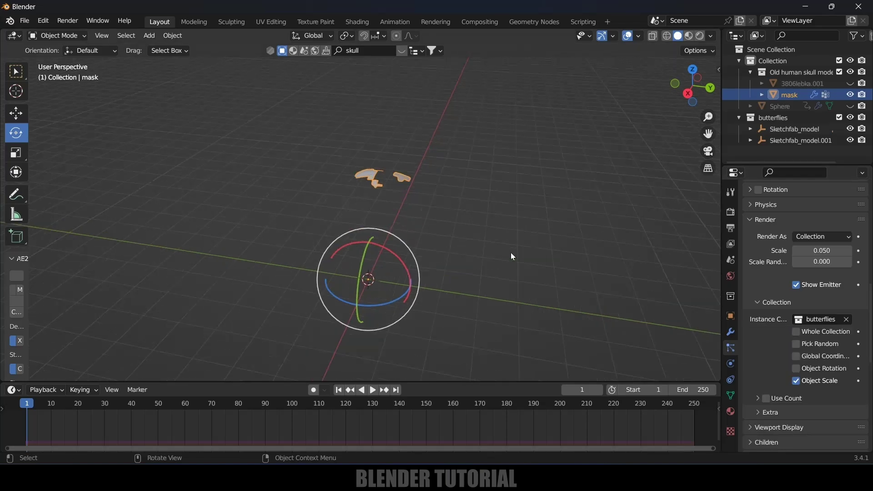
{"action": "key", "text": "space"}
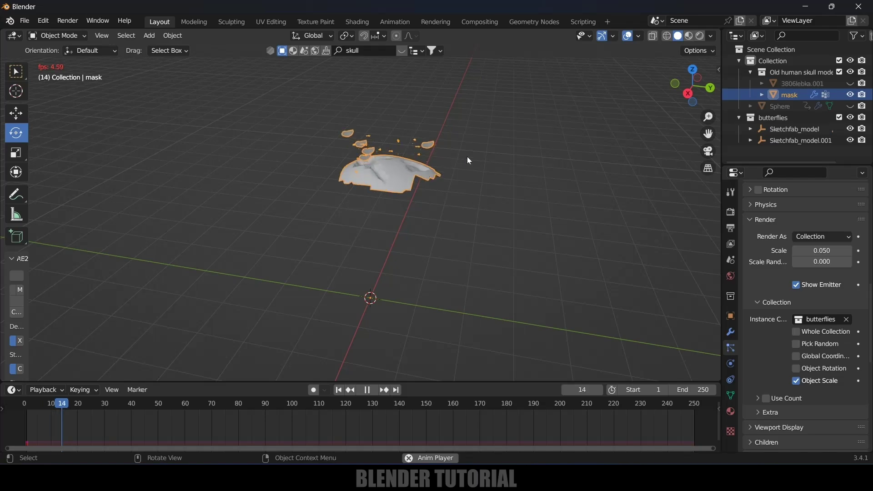
{"action": "key", "text": "space"}
Enable rotation for the mask's particles and set the orientation axis to Normal-Tangent.
{"action": "mouse_move", "coordinate": [509, 209]}
{"action": "middle_mouse_down"}
{"action": "mouse_move", "coordinate": [457, 214]}
{"action": "mouse_move", "coordinate": [296, 196]}
{"action": "mouse_move", "coordinate": [358, 194]}
{"action": "mouse_move", "coordinate": [326, 197]}
{"action": "mouse_move", "coordinate": [358, 182]}
{"action": "mouse_move", "coordinate": [413, 185]}
{"action": "mouse_move", "coordinate": [421, 174]}
{"action": "mouse_move", "coordinate": [501, 214]}
{"action": "middle_mouse_up"}
{"action": "scroll", "coordinate": [767, 364], "scroll_direction": "down", "scroll_amount": 2}
{"action": "scroll", "coordinate": [767, 364], "scroll_direction": "up", "scroll_amount": 8}
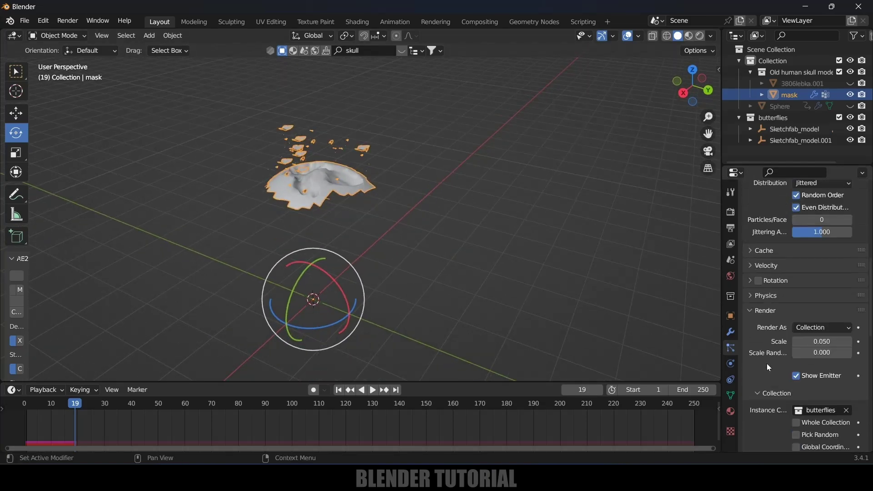
{"action": "left_click", "coordinate": [755, 320]}
{"action": "left_click", "coordinate": [749, 318]}
{"action": "scroll", "coordinate": [773, 327], "scroll_direction": "down", "scroll_amount": 3}
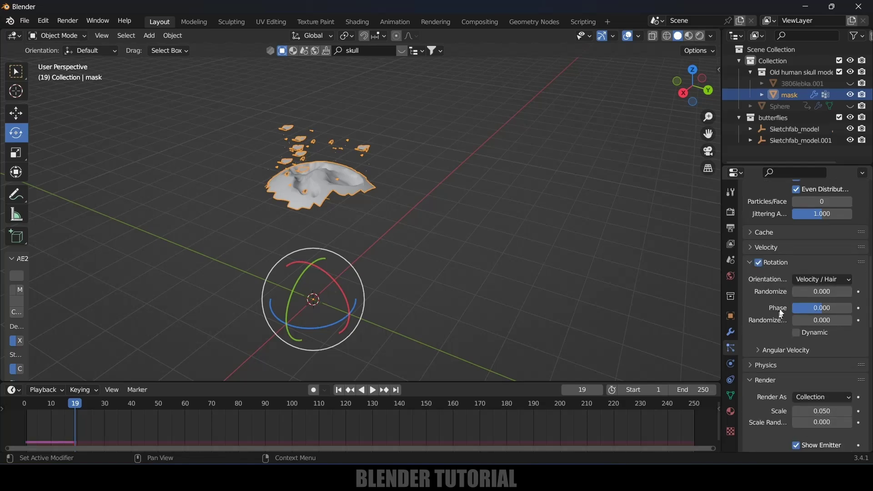
{"action": "left_click", "coordinate": [823, 279]}
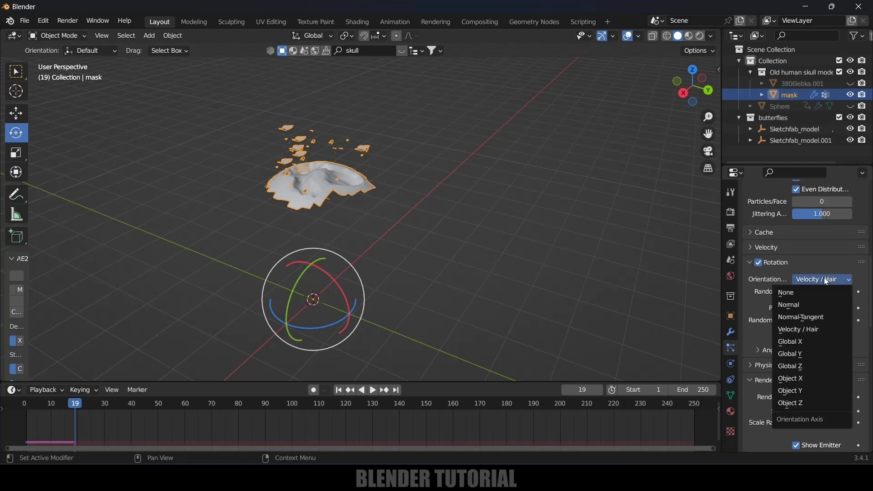
{"action": "left_click", "coordinate": [802, 318]}
Replay the animation from the first frame to check the orientation of the emitted butterflies.
{"action": "scroll", "coordinate": [760, 325], "scroll_direction": "down", "scroll_amount": 2}
{"action": "key", "text": "shift+Left"}
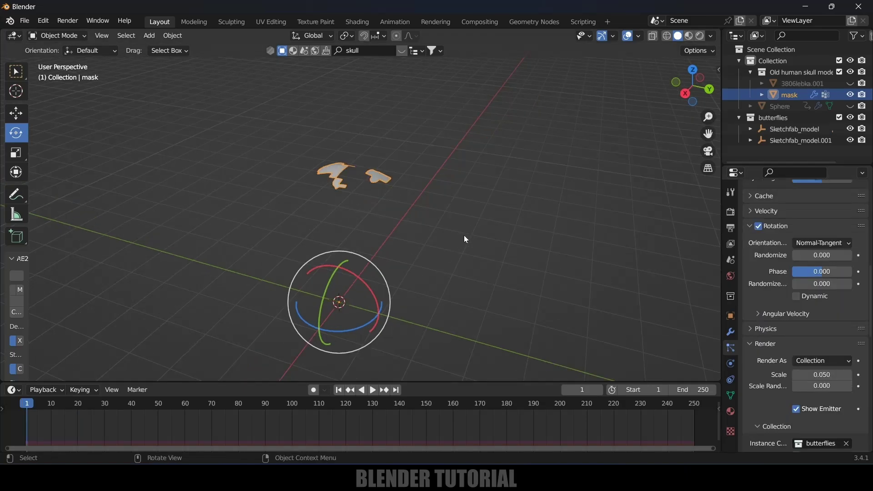
{"action": "left_click", "coordinate": [506, 269]}
{"action": "key", "text": "space"}
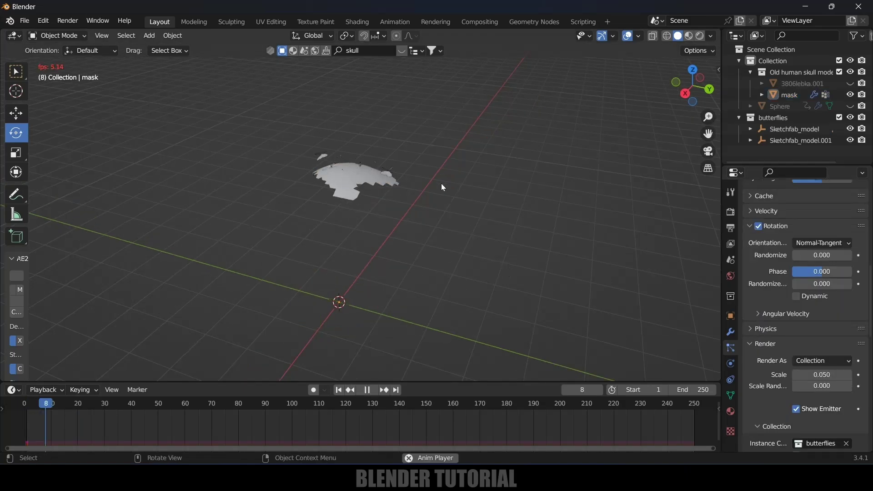
{"action": "left_click", "coordinate": [368, 148]}
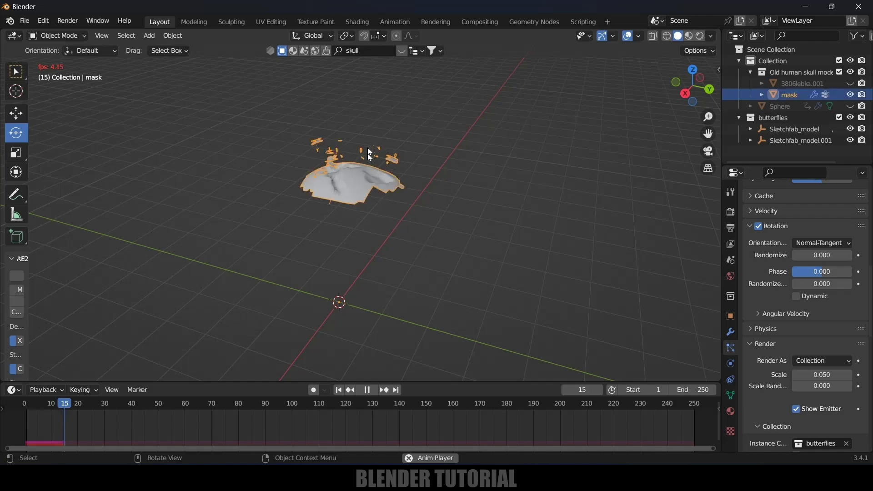
{"action": "key", "text": "space"}
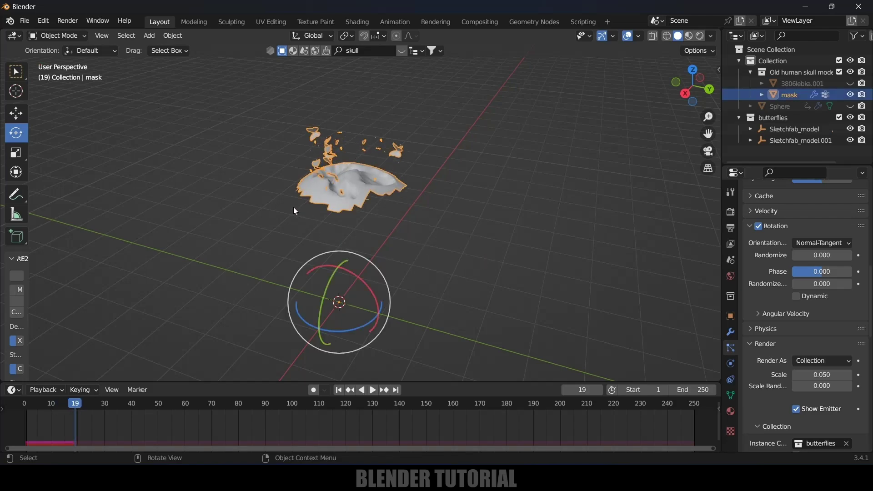
Add a Turbulence force field to the scene.
{"action": "left_click", "coordinate": [153, 38]}
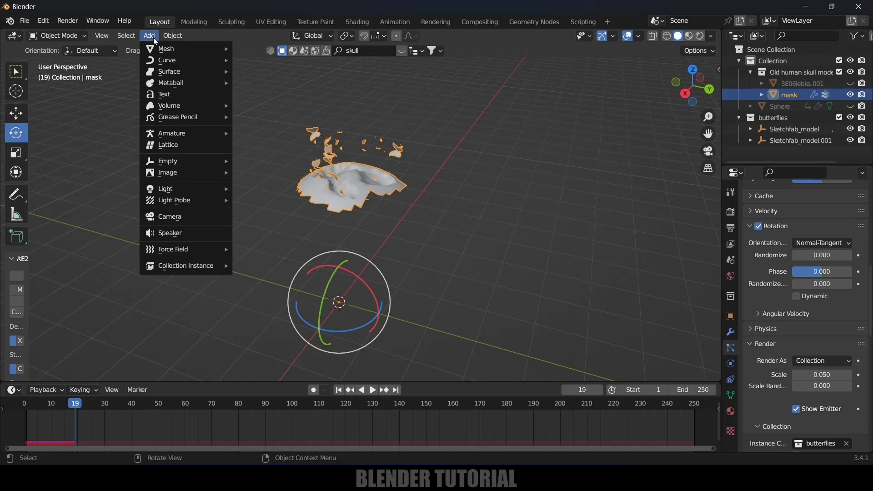
{"action": "mouse_move", "coordinate": [179, 250]}
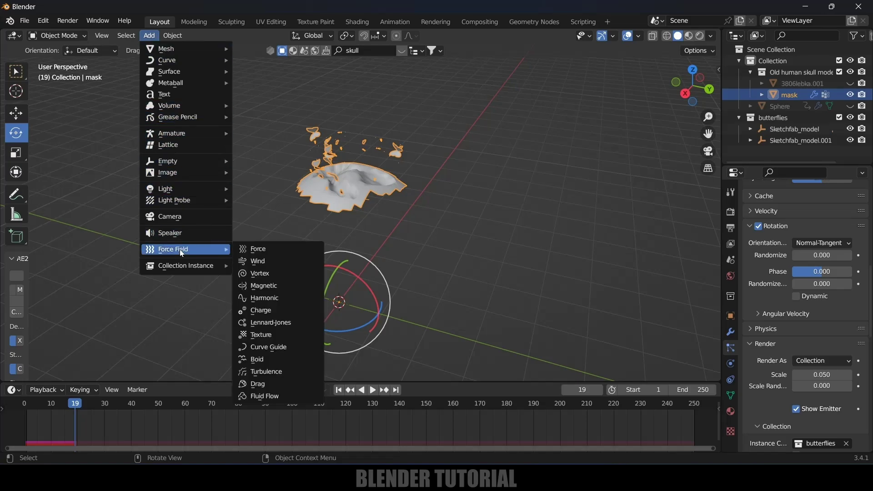
{"action": "left_click", "coordinate": [257, 371]}
Raise the turbulence field to about 3.04 m on Z at the skull top and scale it up to about 1.88.
{"action": "middle_click_drag", "start_coordinate": [433, 296], "coordinate": [454, 287]}
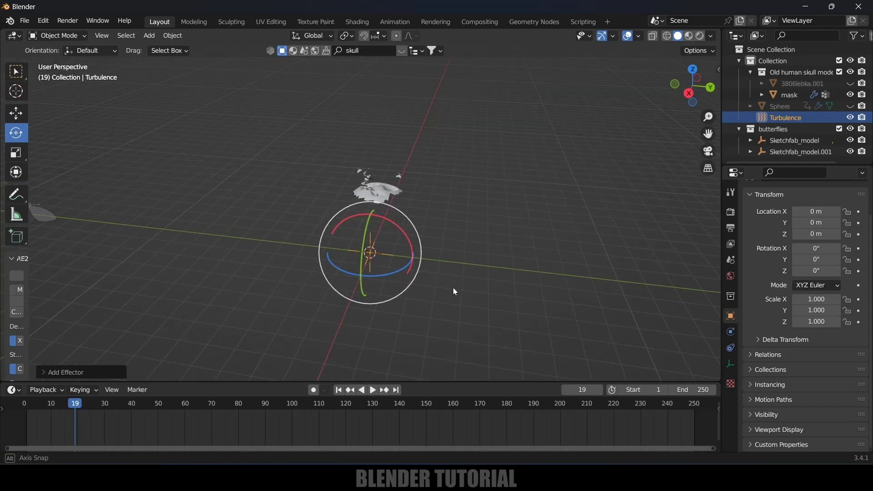
{"action": "left_click", "coordinate": [16, 113]}
{"action": "left_click_drag", "start_coordinate": [372, 200], "coordinate": [378, 147]}
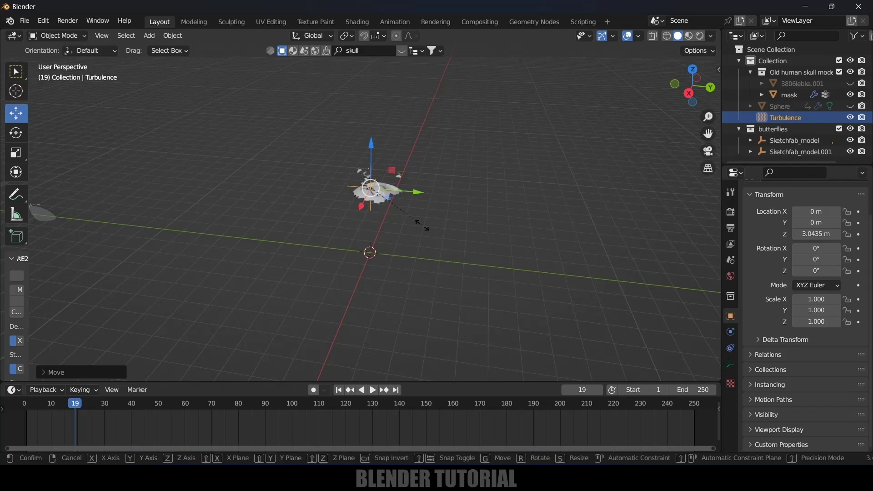
{"action": "key", "text": "s"}
{"action": "left_click", "coordinate": [641, 306]}
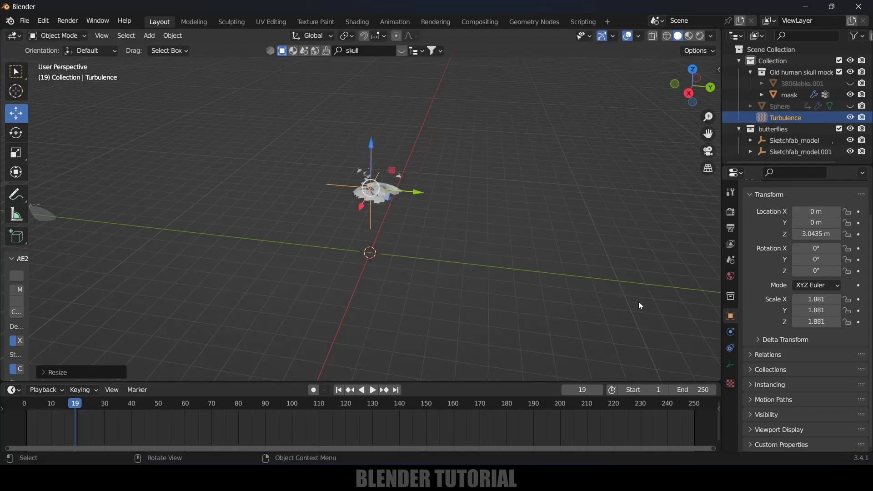
Set the turbulence force field's strength to 5.
{"action": "left_click", "coordinate": [731, 331]}
{"action": "left_click", "coordinate": [821, 275]}
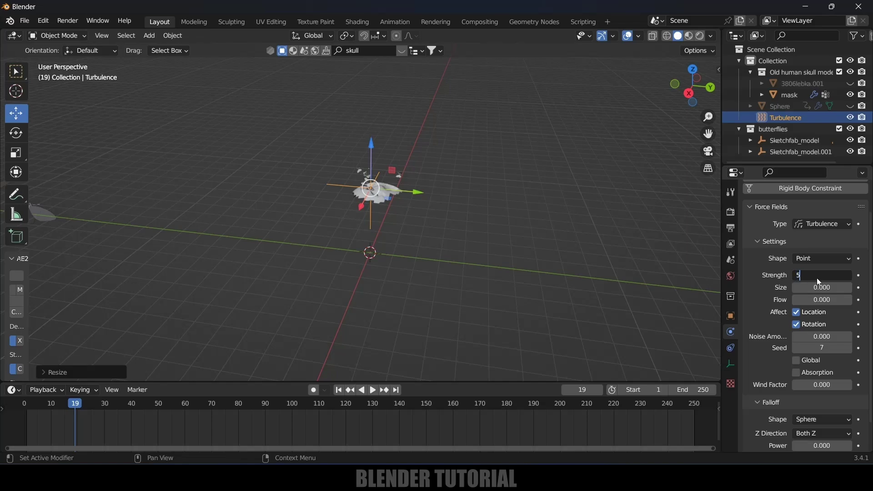
{"action": "key", "text": "Return"}
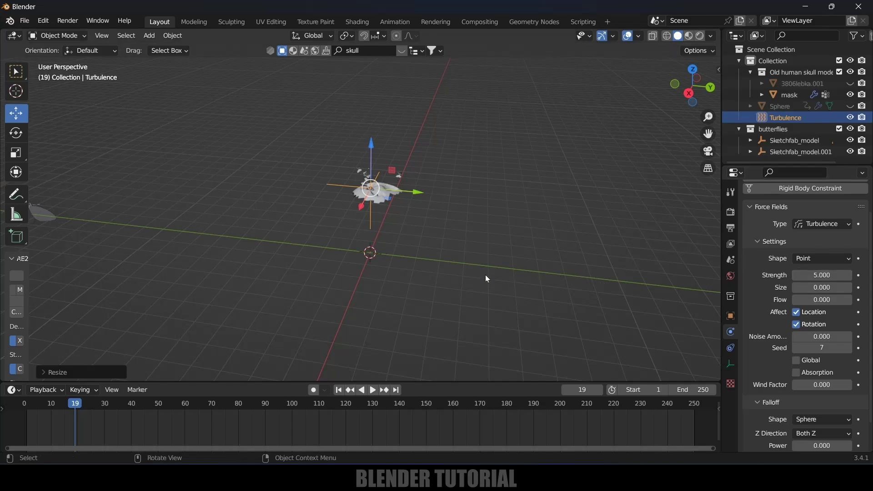
Unhide the original skull 3806lebka.001 in the viewport and view it from the front with the emitted butterflies.
{"action": "middle_click_drag", "start_coordinate": [484, 274], "coordinate": [470, 246]}
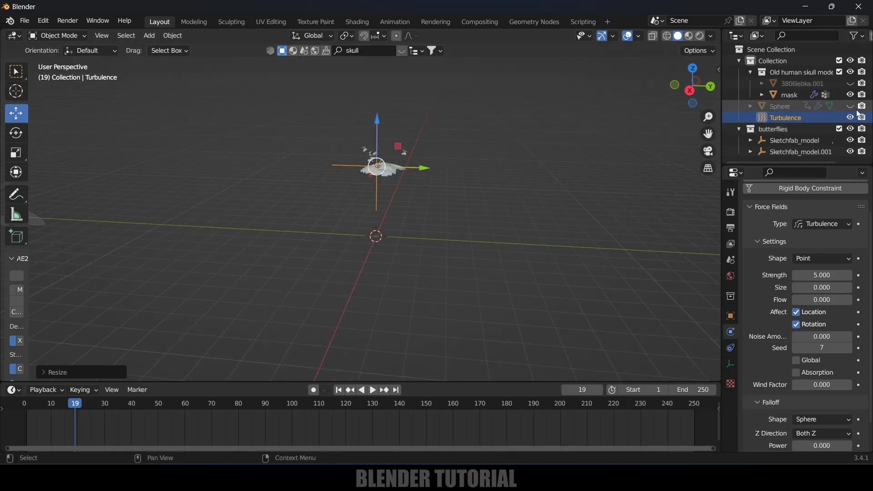
{"action": "left_click", "coordinate": [850, 83]}
{"action": "middle_click_drag", "start_coordinate": [667, 154], "coordinate": [432, 268]}
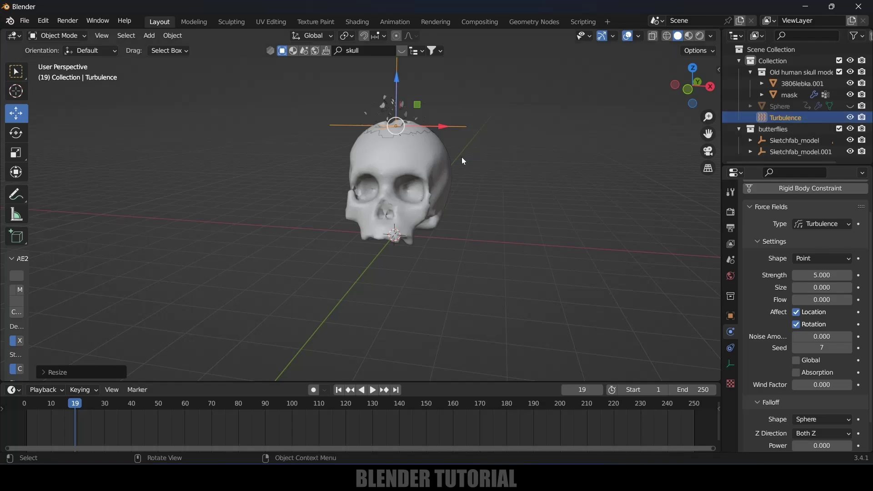
{"action": "scroll", "coordinate": [470, 164], "scroll_direction": "down", "scroll_amount": 2}
{"action": "scroll", "coordinate": [471, 165], "scroll_direction": "up", "scroll_amount": 2}
Briefly show the Sphere, hide it again in the viewport and disable it in renders.
{"action": "left_click", "coordinate": [851, 106]}
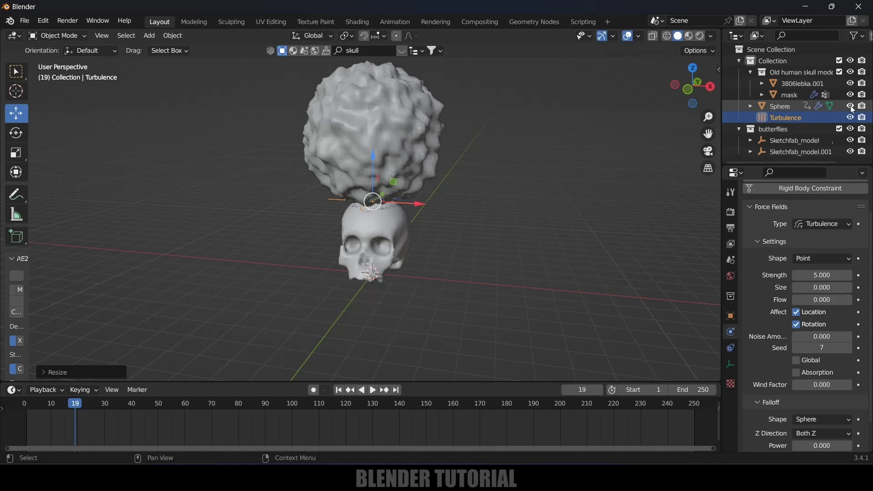
{"action": "left_click", "coordinate": [851, 107]}
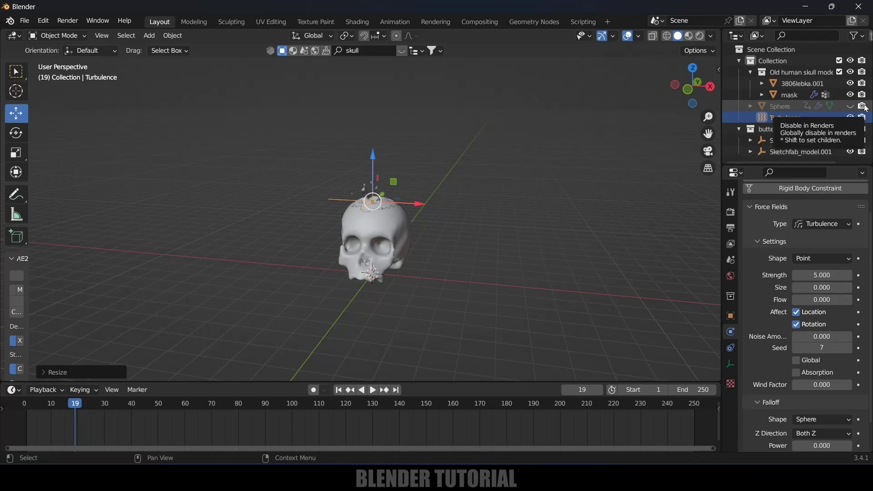
{"action": "left_click", "coordinate": [865, 108]}
Open the mask's Dynamic Paint cache settings and save the project as butterfly tut.blend in D:\insta.
{"action": "scroll", "coordinate": [592, 211], "scroll_direction": "up", "scroll_amount": 1}
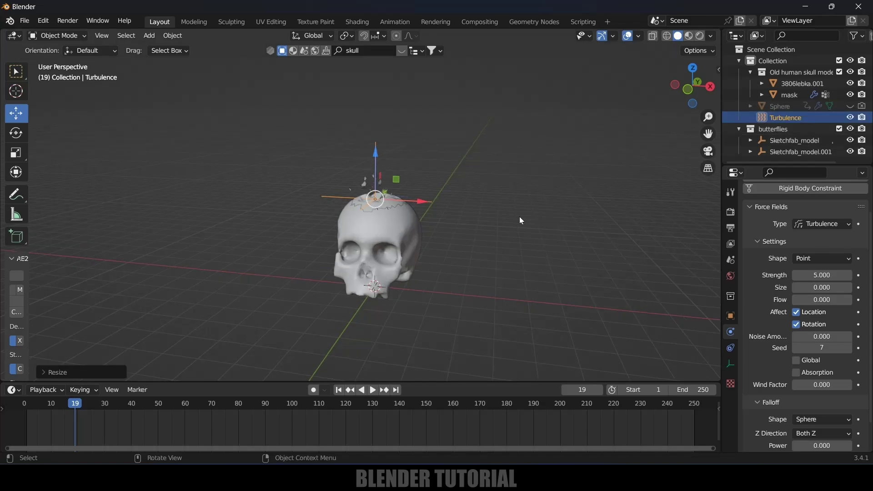
{"action": "scroll", "coordinate": [519, 216], "scroll_direction": "up", "scroll_amount": 1}
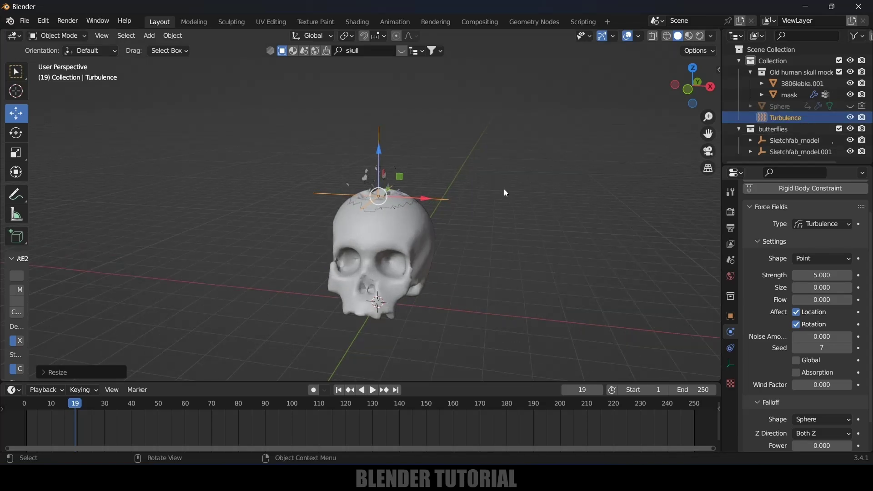
{"action": "left_click", "coordinate": [366, 178]}
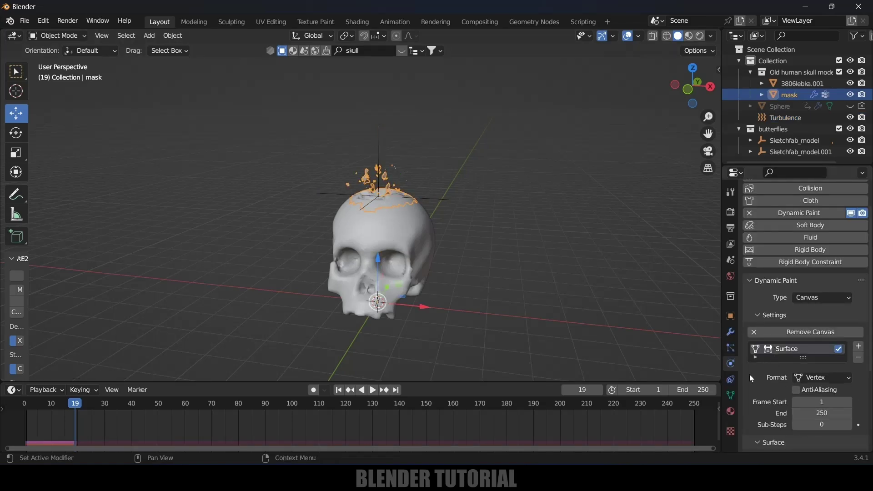
{"action": "scroll", "coordinate": [748, 376], "scroll_direction": "down", "scroll_amount": 5}
{"action": "left_click", "coordinate": [757, 411]}
{"action": "scroll", "coordinate": [756, 411], "scroll_direction": "down", "scroll_amount": 6}
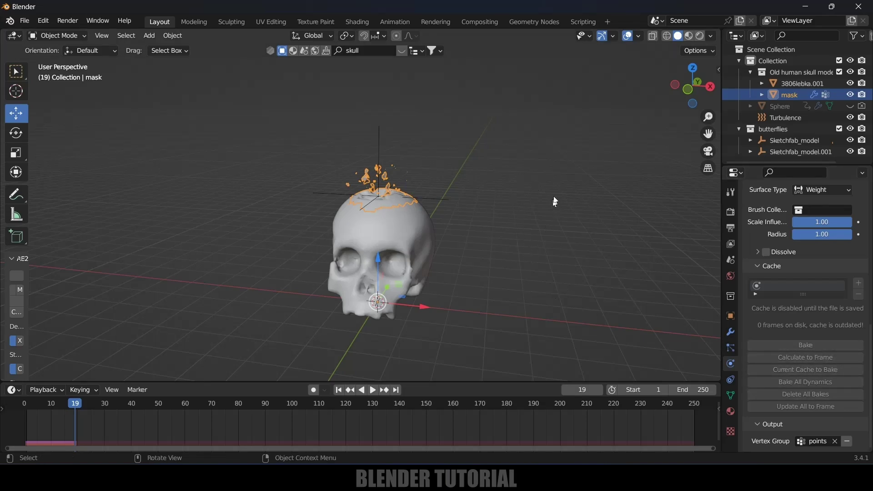
{"action": "key", "text": "ctrl+s"}
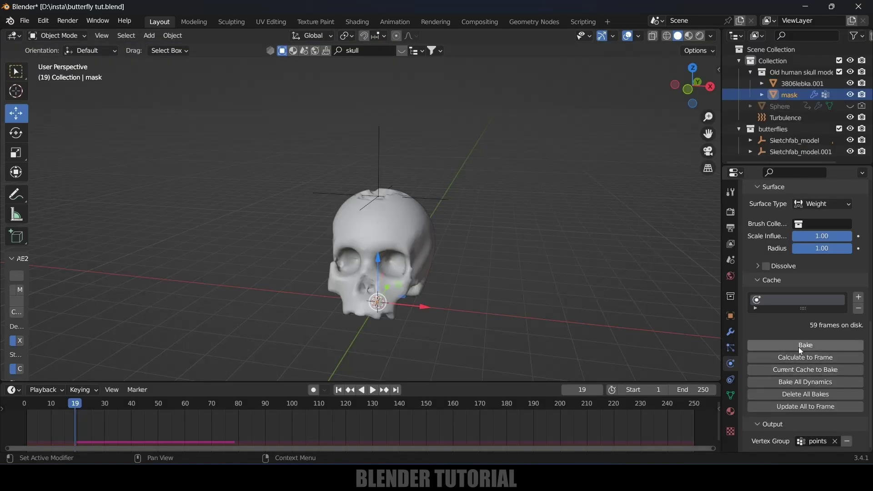
Increase the number of particles emitted by the mask's particle system.
{"action": "scroll", "coordinate": [798, 356], "scroll_direction": "up", "scroll_amount": 8}
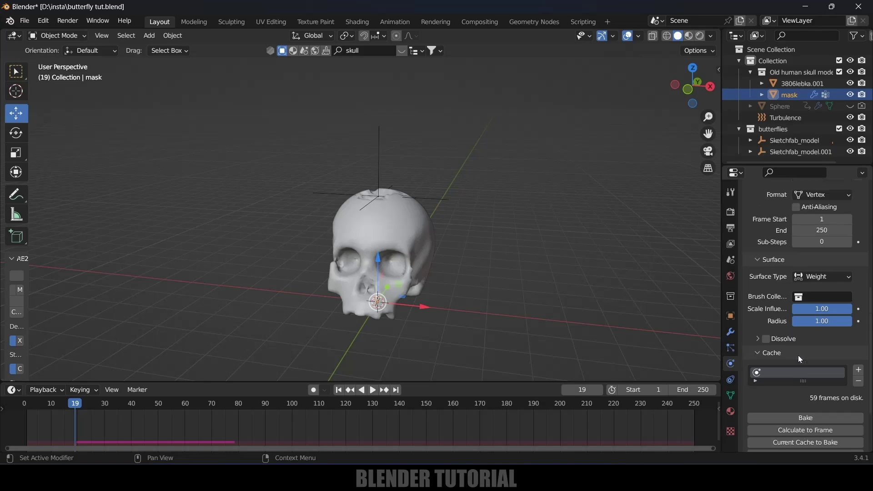
{"action": "scroll", "coordinate": [799, 357], "scroll_direction": "up", "scroll_amount": 5}
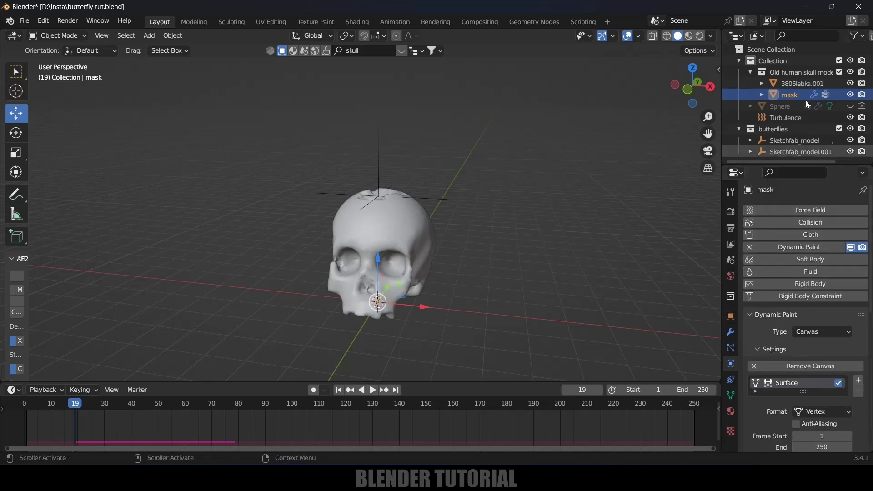
{"action": "left_click", "coordinate": [730, 351]}
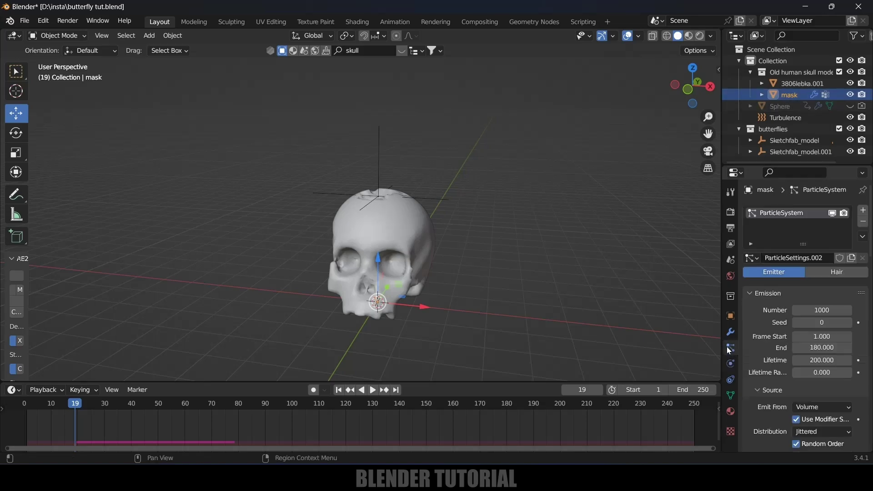
{"action": "left_click", "coordinate": [816, 309]}
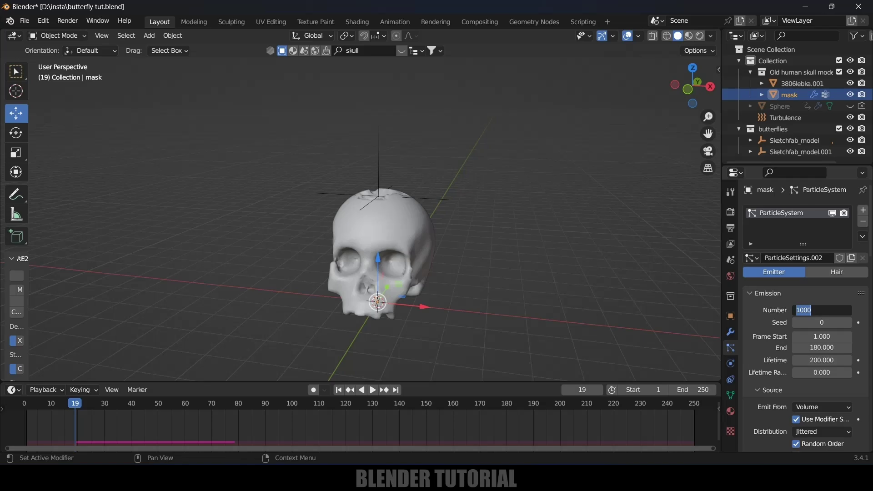
{"action": "type", "text": "5"}
{"action": "key", "text": "BackSpace"}
{"action": "key", "text": "BackSpace"}
{"action": "key", "text": "Return"}
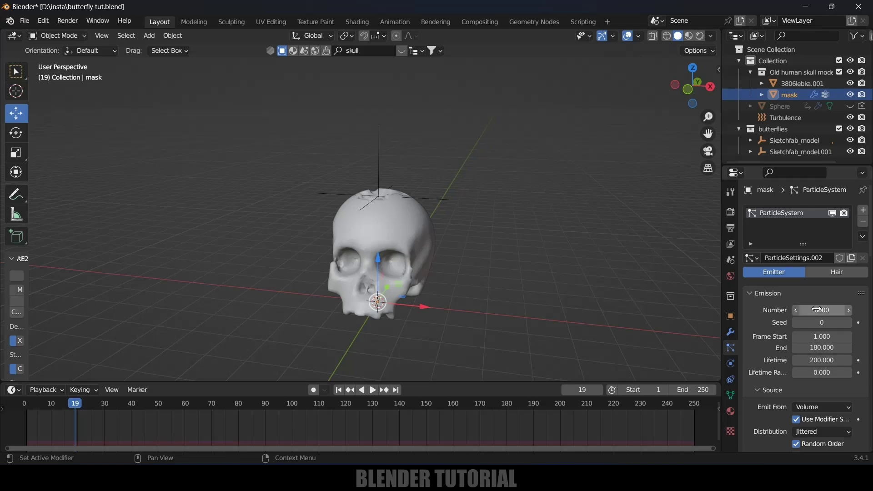
Play the animation to check the butterfly emission around the skull's cut edge, then stop and deselect the mask.
{"action": "scroll", "coordinate": [752, 363], "scroll_direction": "down", "scroll_amount": 3}
{"action": "scroll", "coordinate": [754, 367], "scroll_direction": "down", "scroll_amount": 15}
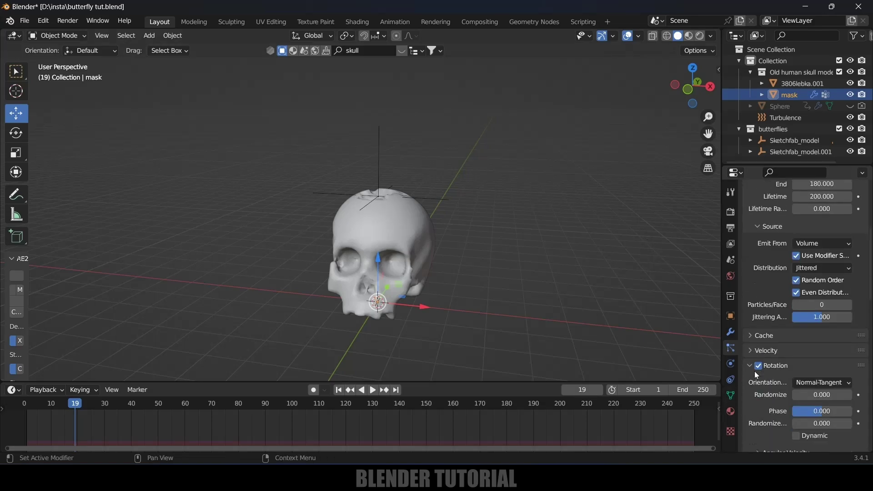
{"action": "scroll", "coordinate": [757, 376], "scroll_direction": "down", "scroll_amount": 3}
{"action": "scroll", "coordinate": [760, 377], "scroll_direction": "up", "scroll_amount": 9}
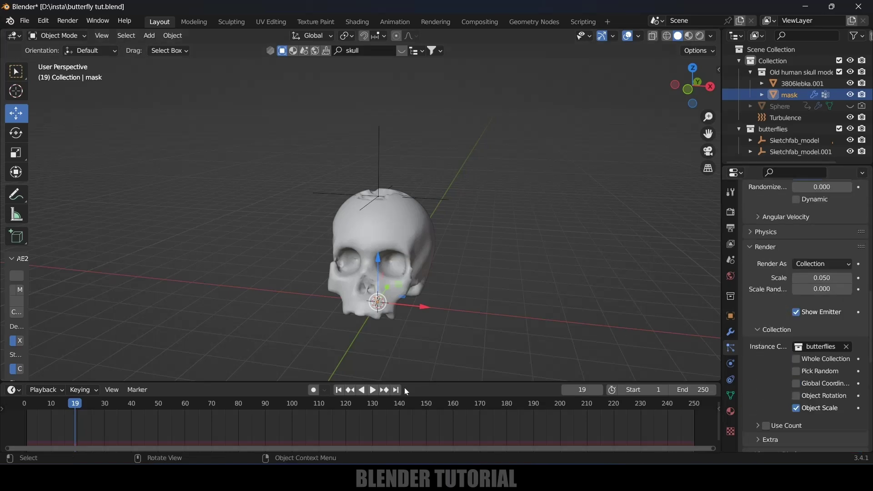
{"action": "key", "text": "space"}
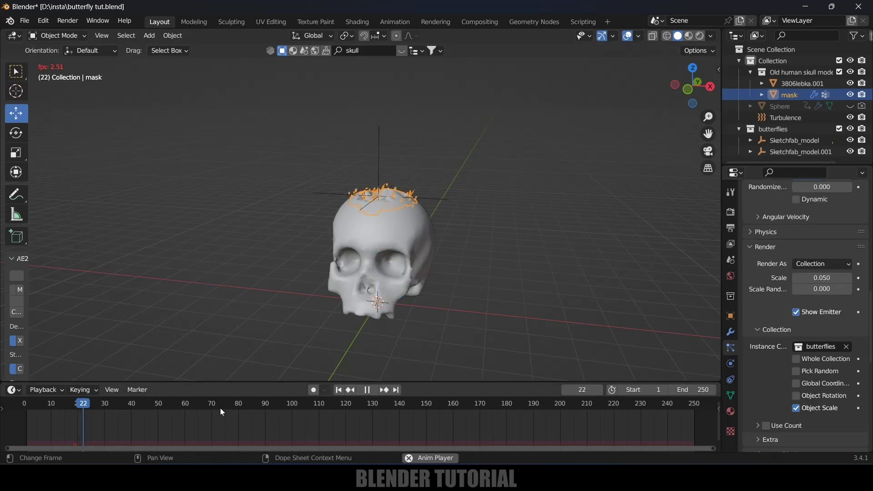
{"action": "scroll", "coordinate": [439, 279], "scroll_direction": "up", "scroll_amount": 5}
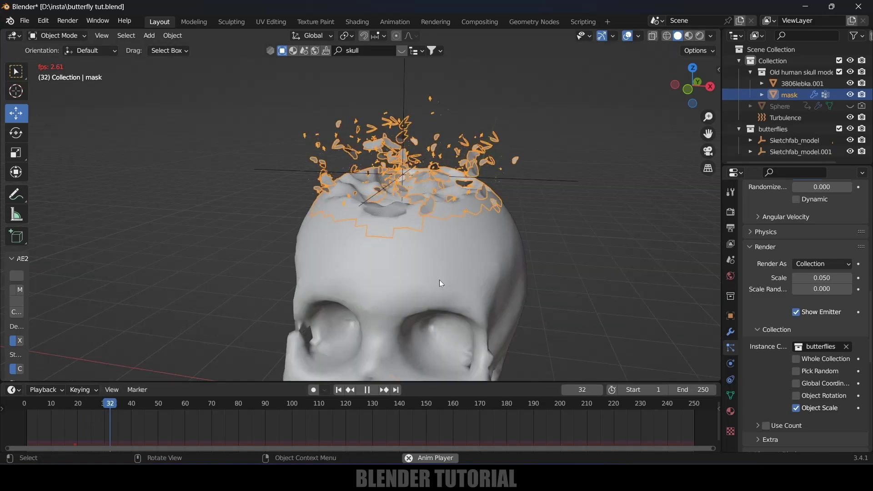
{"action": "scroll", "coordinate": [439, 280], "scroll_direction": "down", "scroll_amount": 5}
{"action": "key", "text": "space"}
{"action": "left_click", "coordinate": [471, 172]}
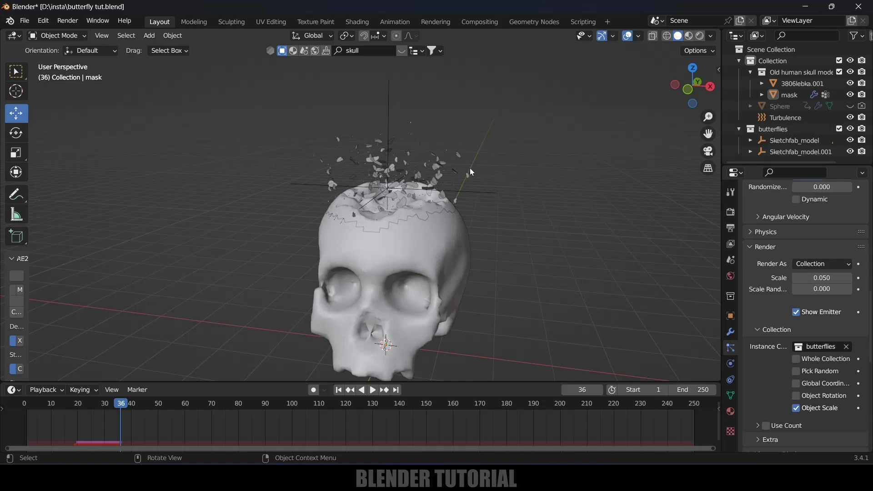
Set the butterfly particles' render scale to 0.06 and their scale randomness to 0.5.
{"action": "left_click", "coordinate": [823, 278]}
{"action": "type", "text": "0.06"}
{"action": "key", "text": "Return"}
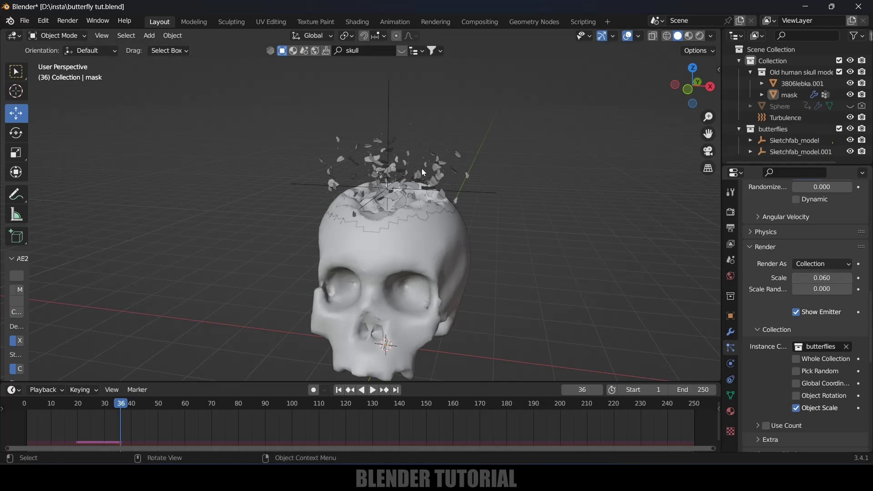
{"action": "left_click", "coordinate": [819, 290]}
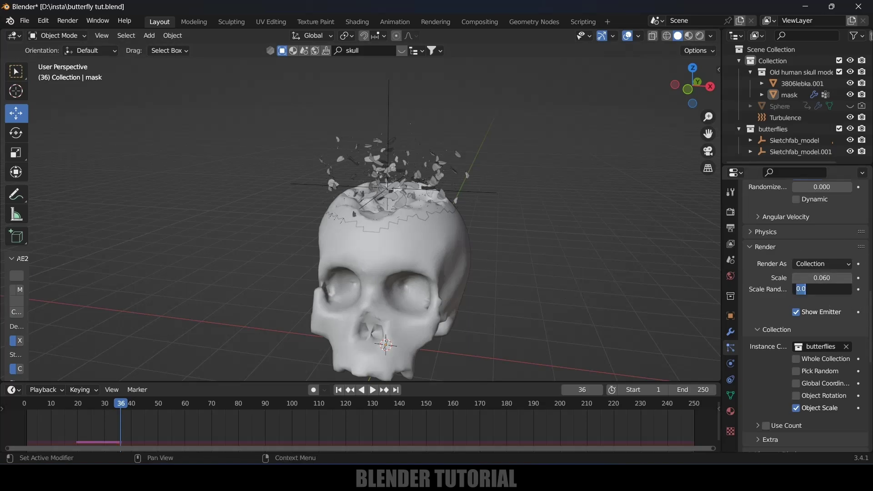
{"action": "type", "text": "0.5"}
{"action": "key", "text": "Return"}
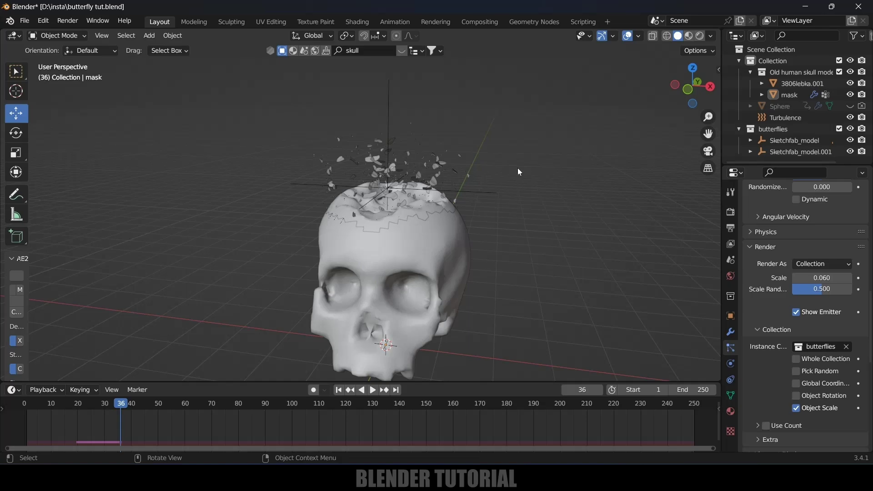
Bake the mask's particle system cache.
{"action": "scroll", "coordinate": [786, 331], "scroll_direction": "up", "scroll_amount": 10}
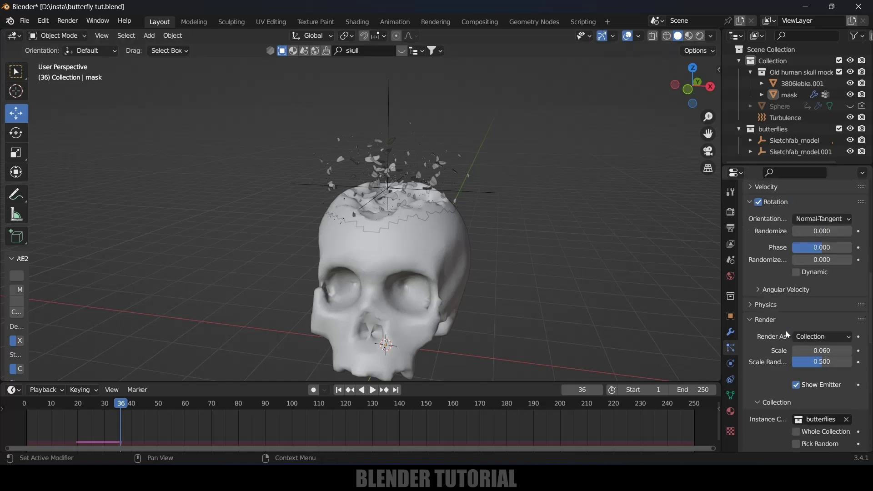
{"action": "left_click", "coordinate": [750, 336]}
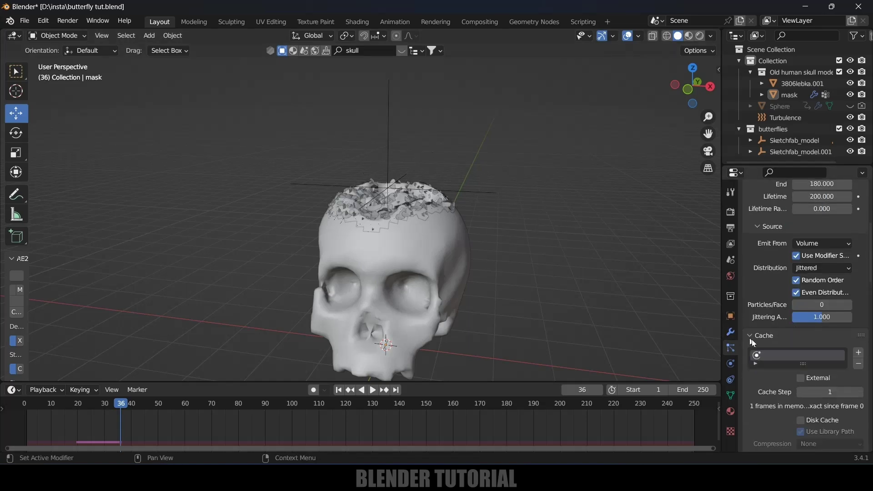
{"action": "scroll", "coordinate": [763, 345], "scroll_direction": "down", "scroll_amount": 6}
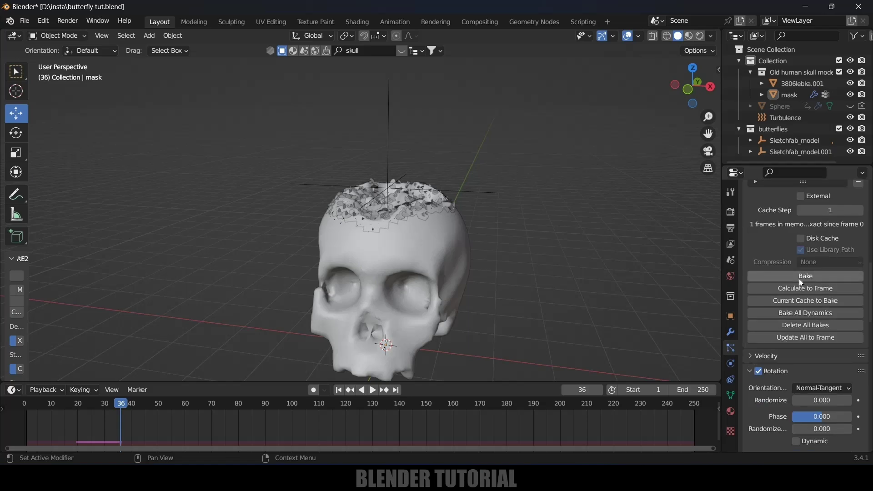
{"action": "left_click", "coordinate": [799, 277]}
Return to the first frame and play back the baked butterfly particle animation.
{"action": "key", "text": "shift+Left"}
{"action": "scroll", "coordinate": [430, 323], "scroll_direction": "down", "scroll_amount": 3}
{"action": "key", "text": "space"}
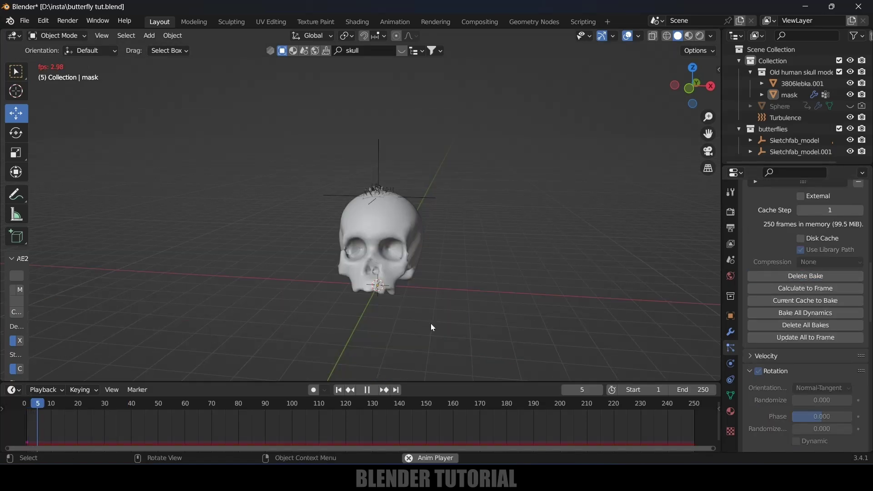